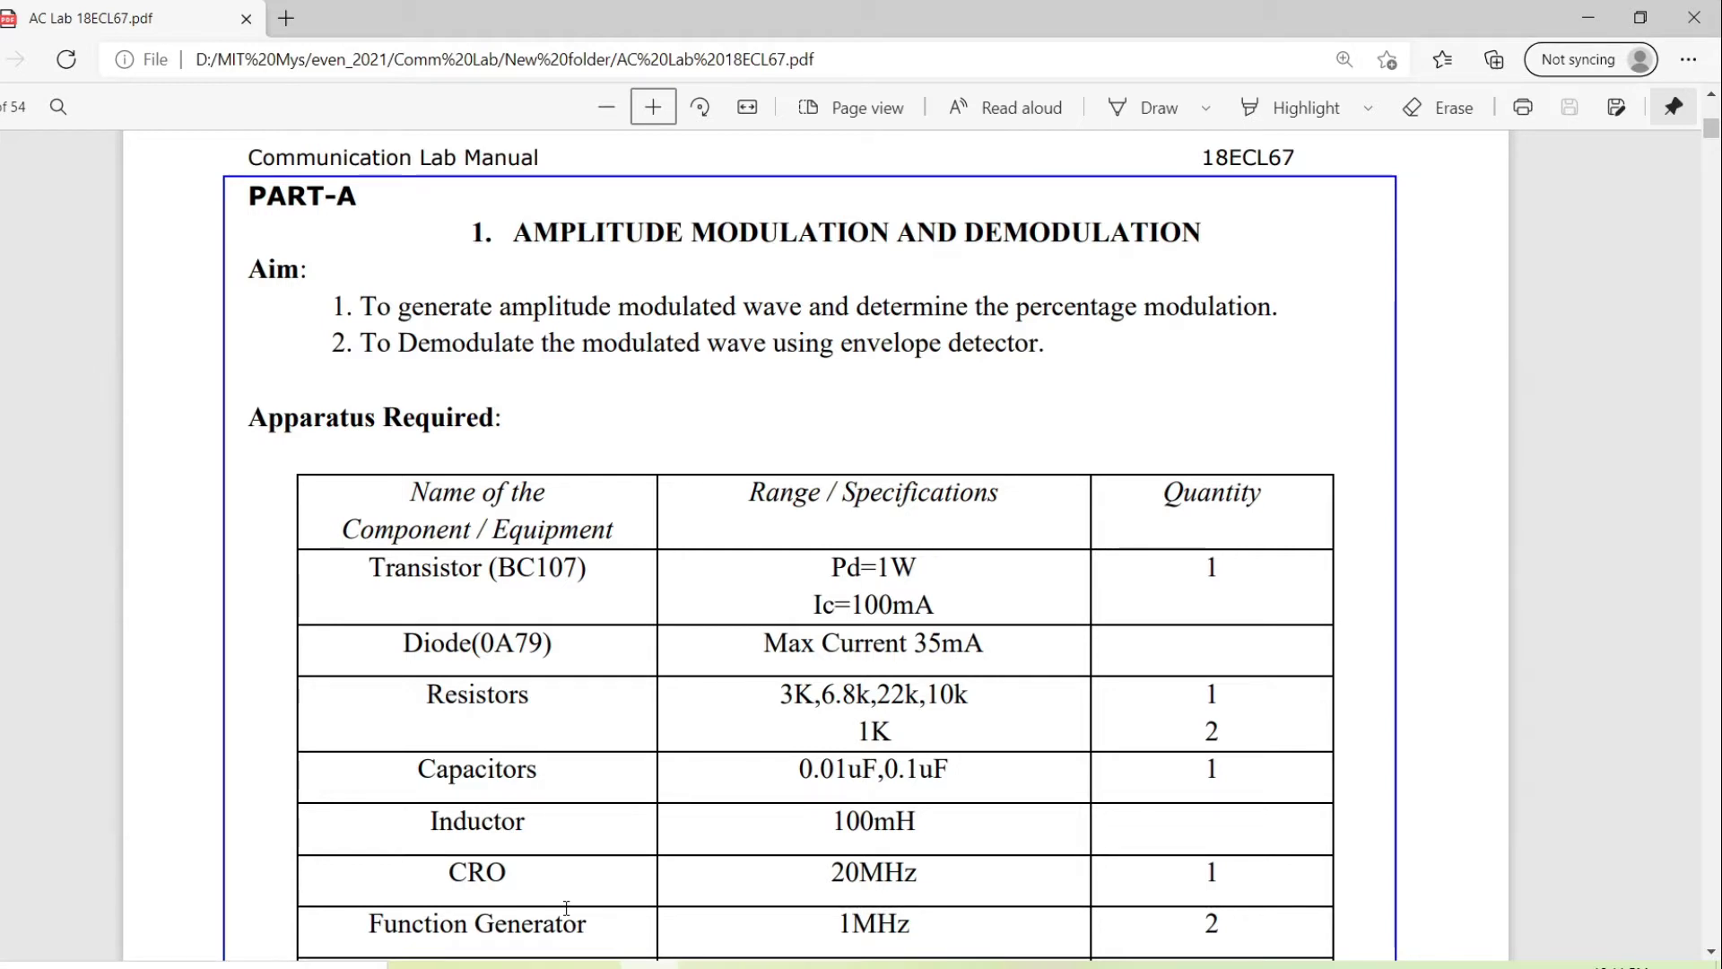
Underline m(t) in the Theory paragraph, then Ac and m(t) in the s(t) equation, in red ink
scroll(567, 908, down, 1)
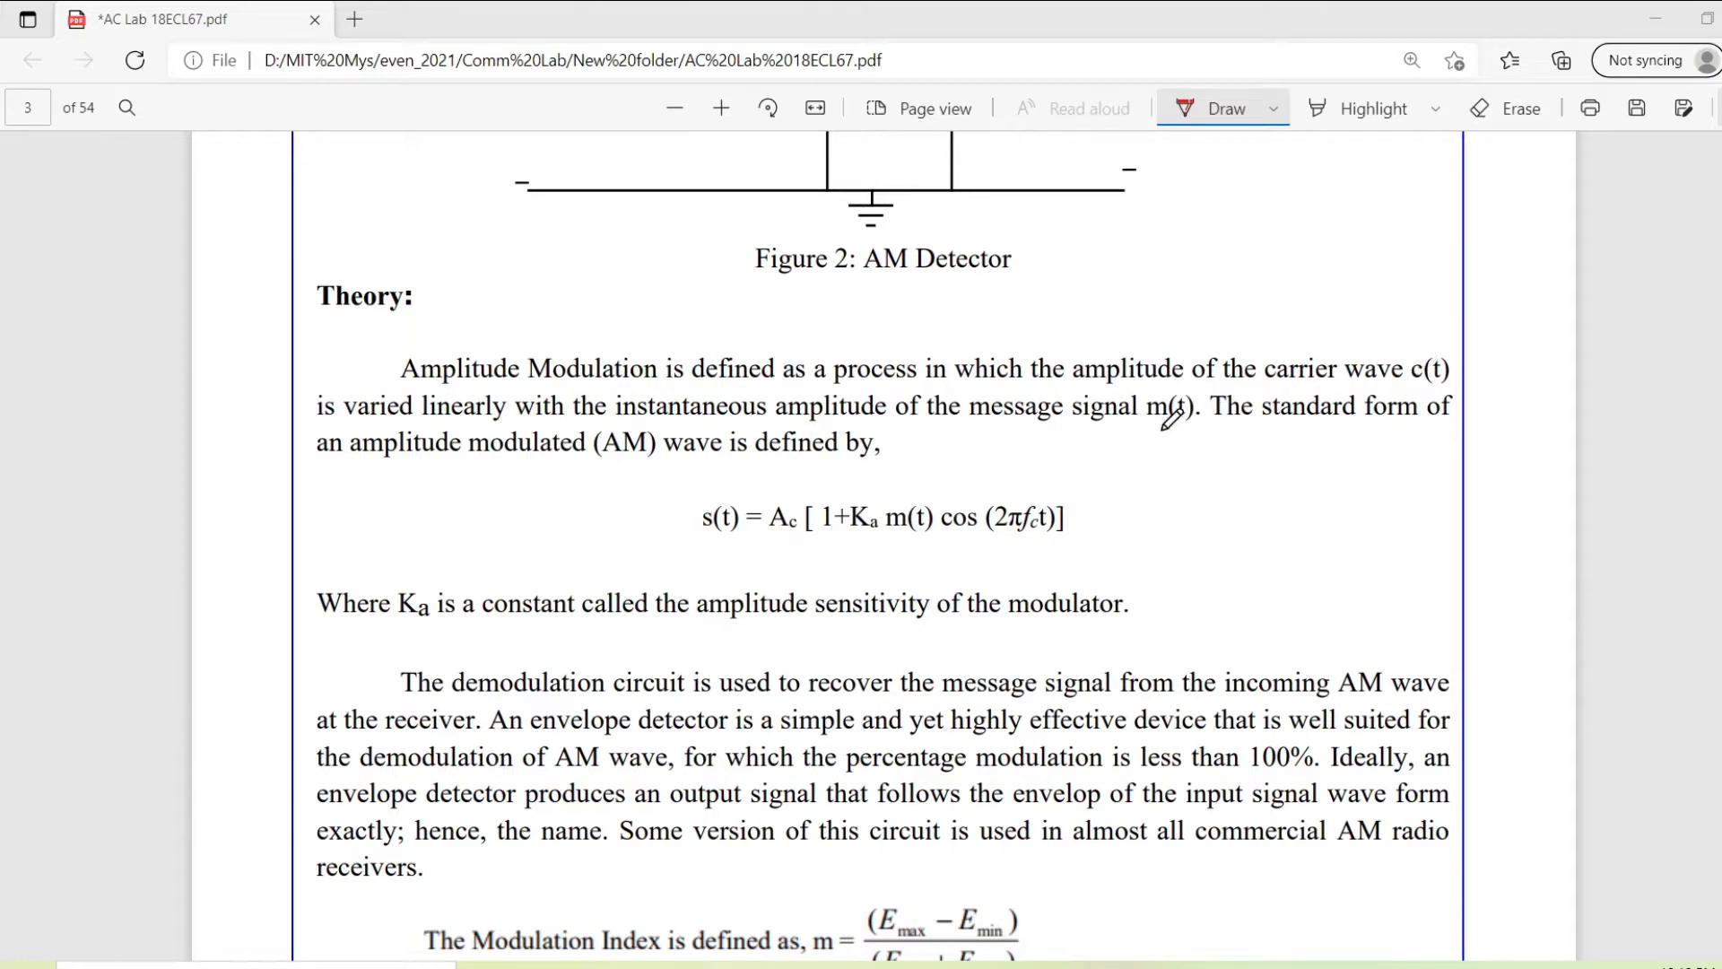
drag(1158, 426, 1196, 414)
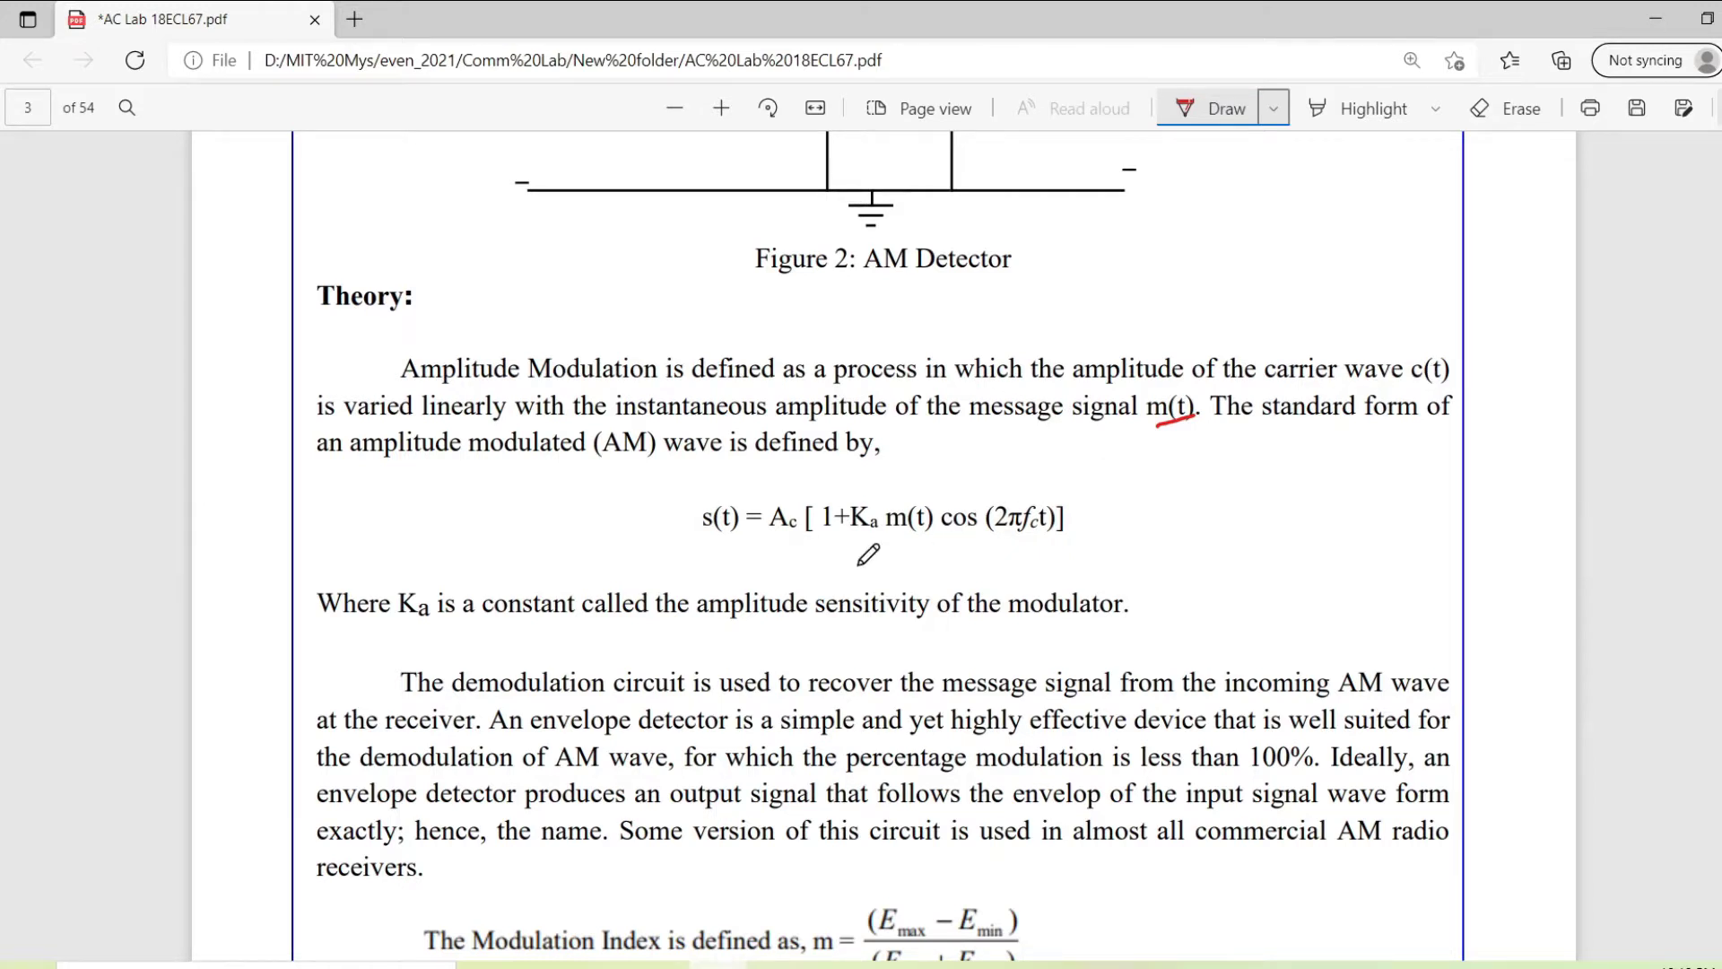
drag(743, 544, 793, 538)
drag(908, 534, 935, 533)
Scroll past Figure 2 to the Figure 1 AM Modulator circuit diagram on page 2
scroll(829, 498, down, 2)
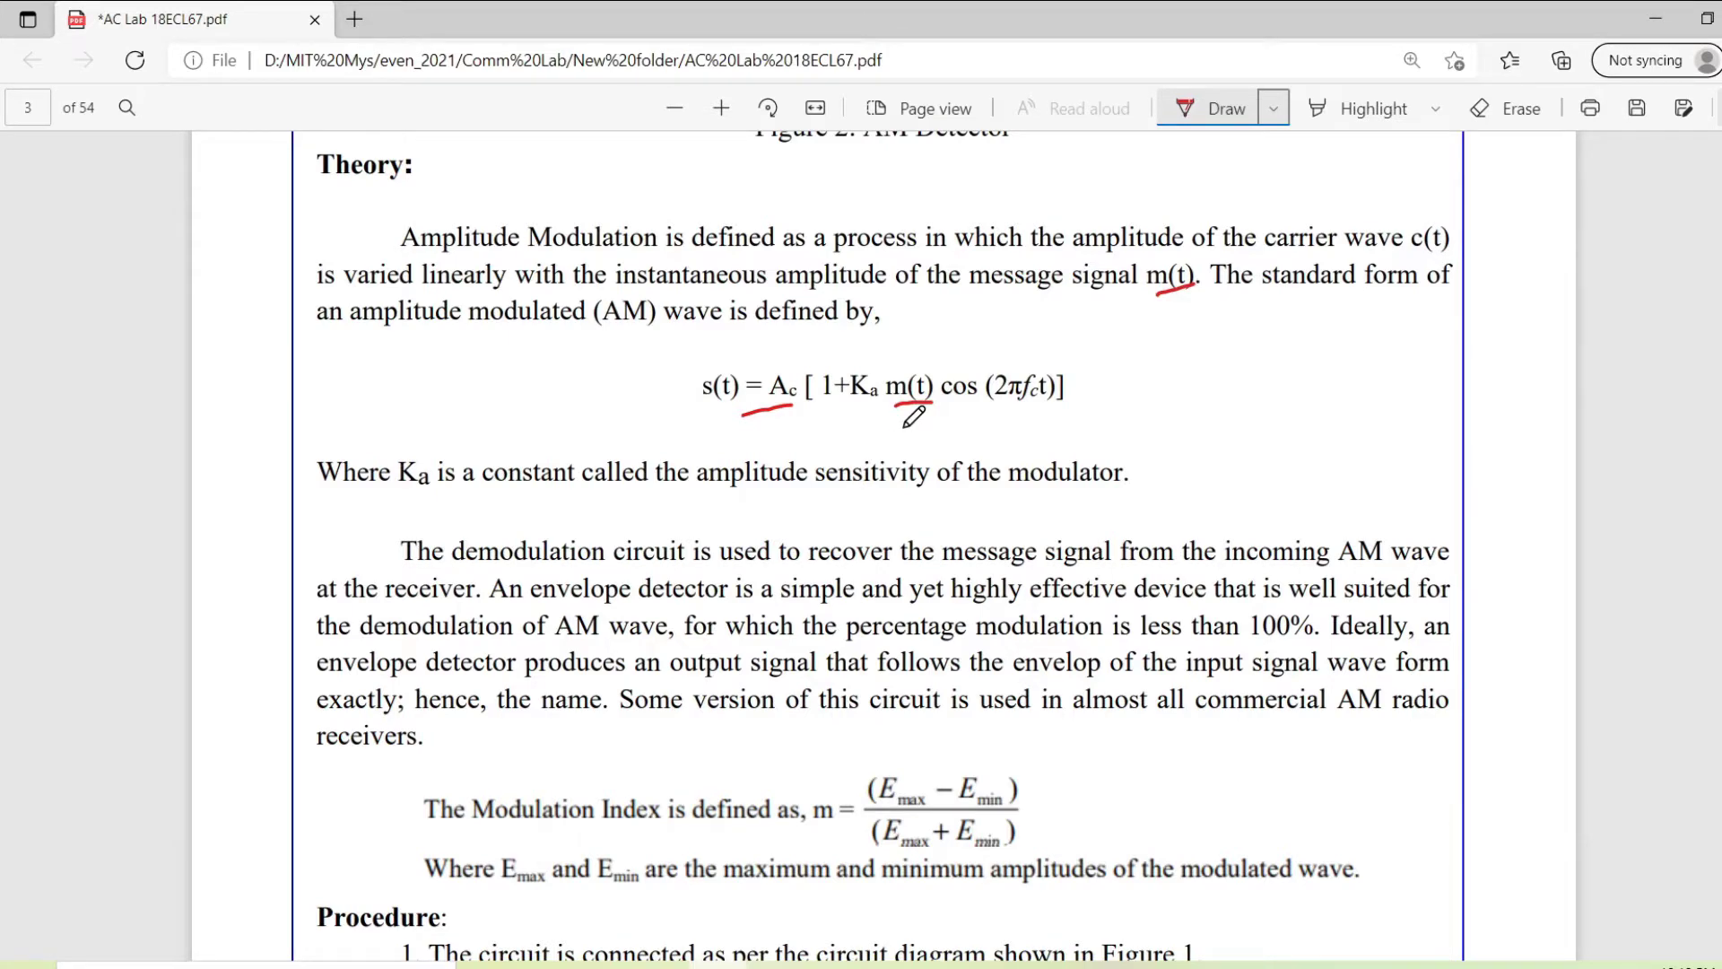
scroll(914, 416, up, 8)
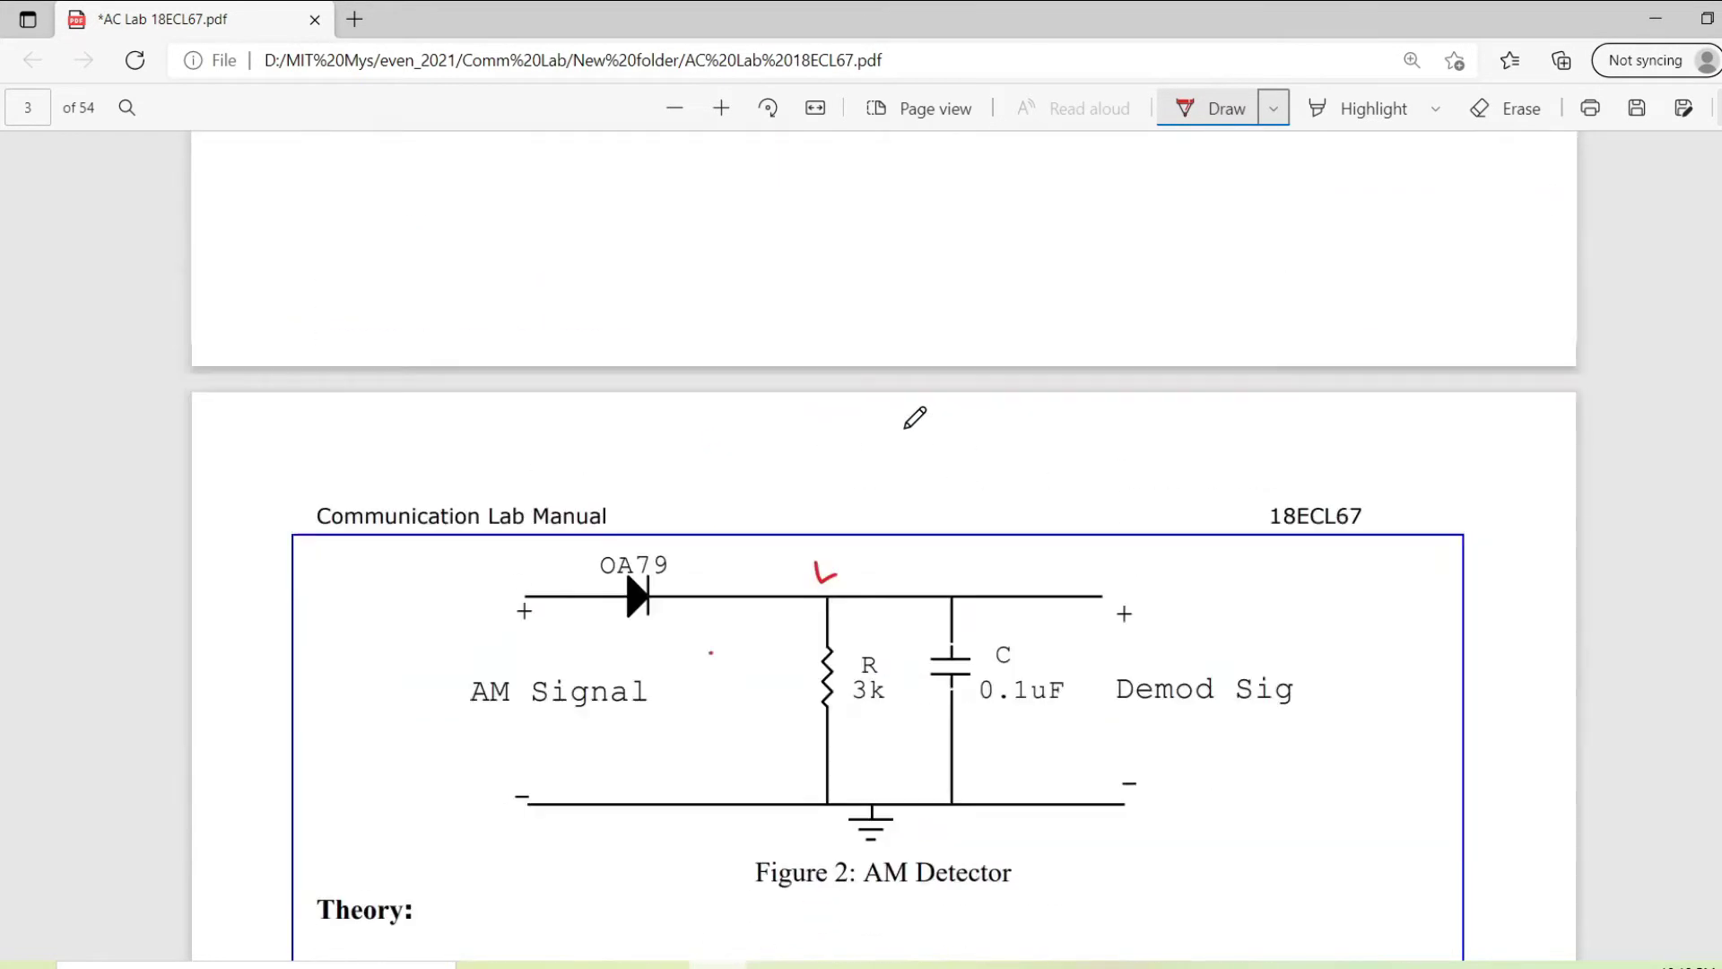
scroll(915, 417, up, 4)
scroll(915, 417, down, 7)
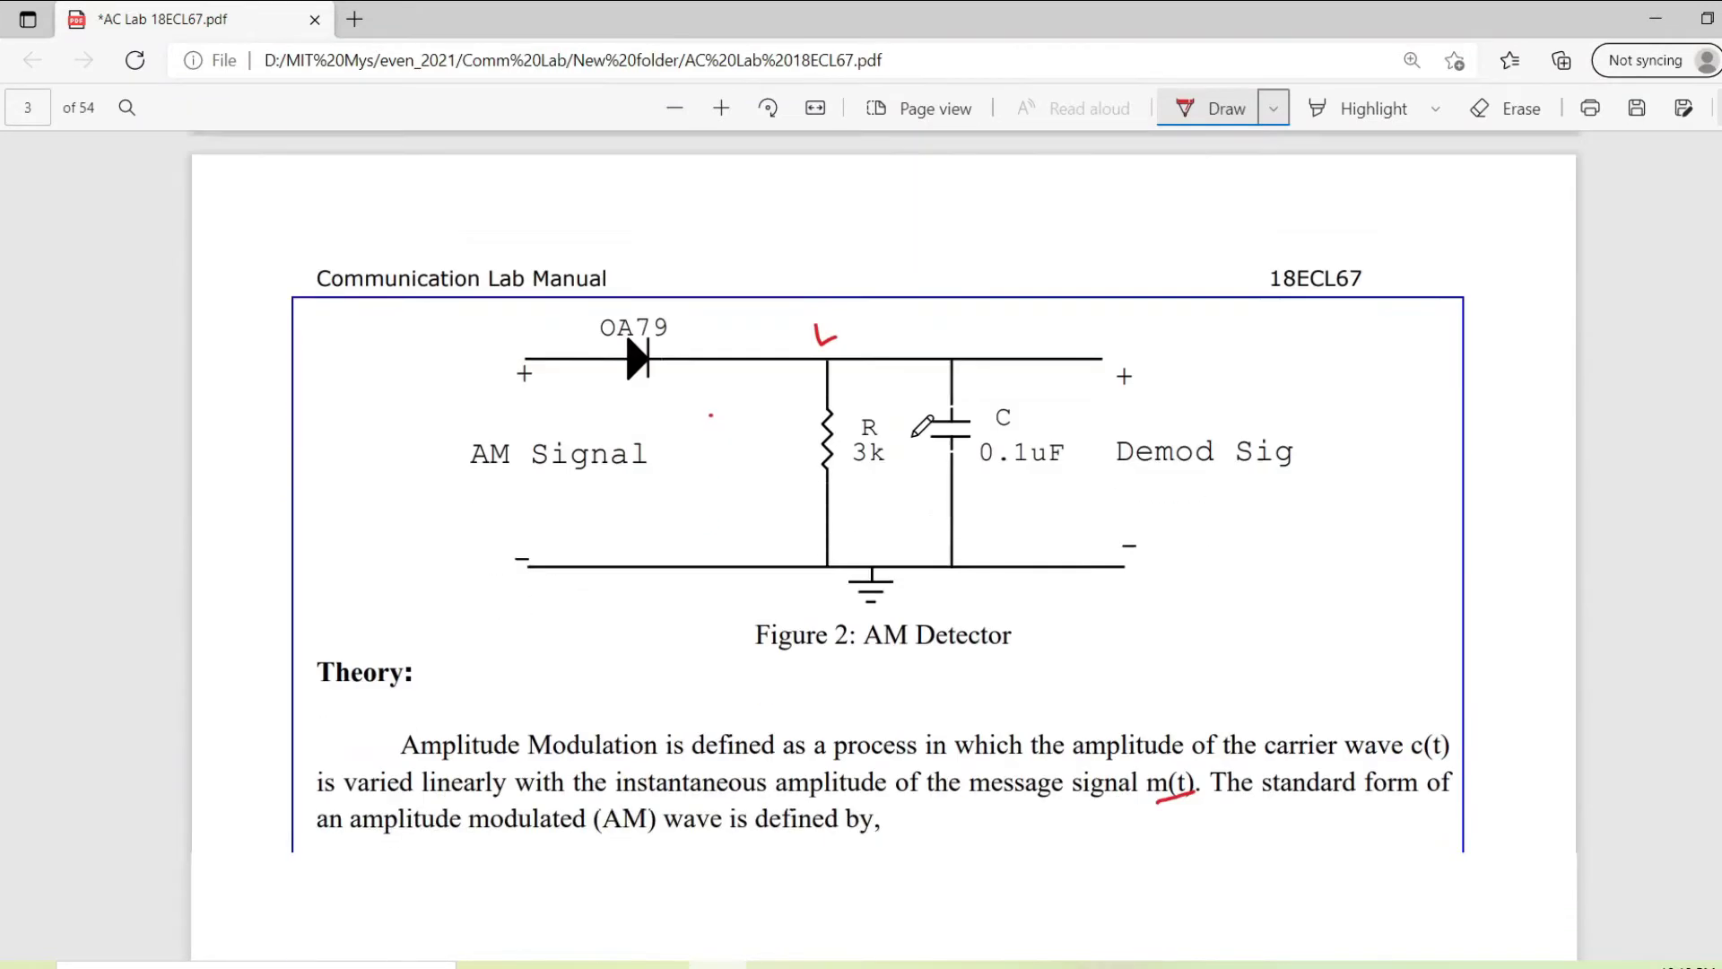
scroll(923, 427, down, 7)
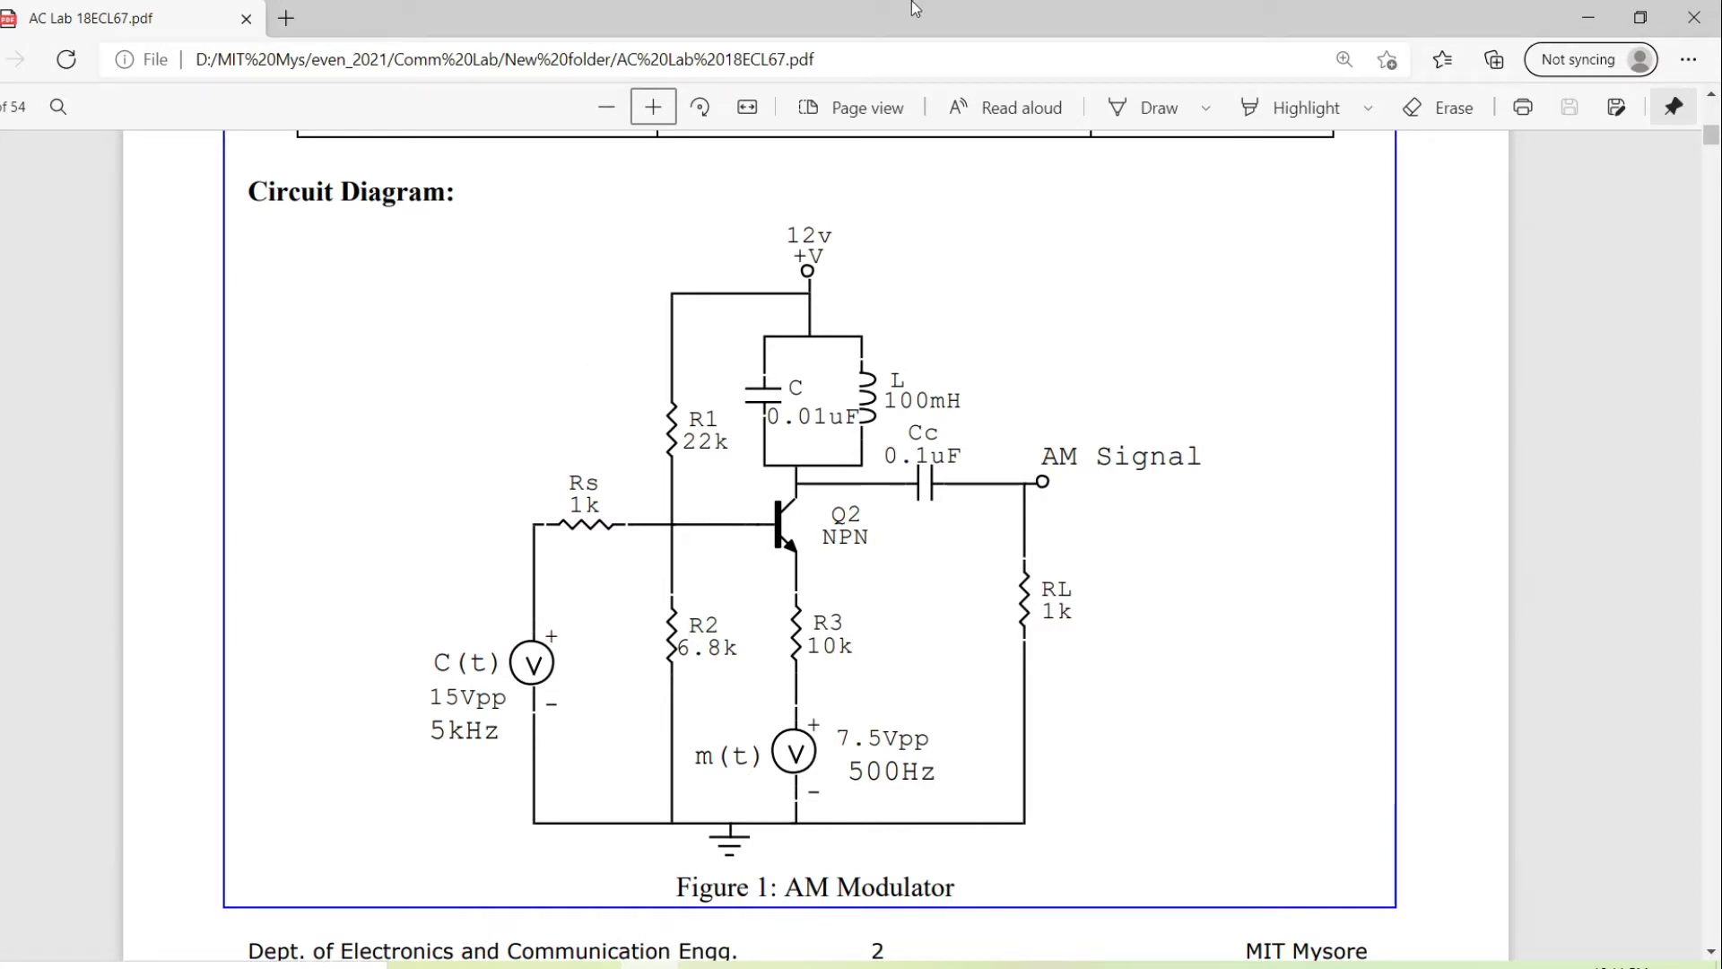
In blue ink, mark C(t), 500Hz, Rs, Q2's NPN label, 5kHz and 12v on Figure 1
click(1135, 111)
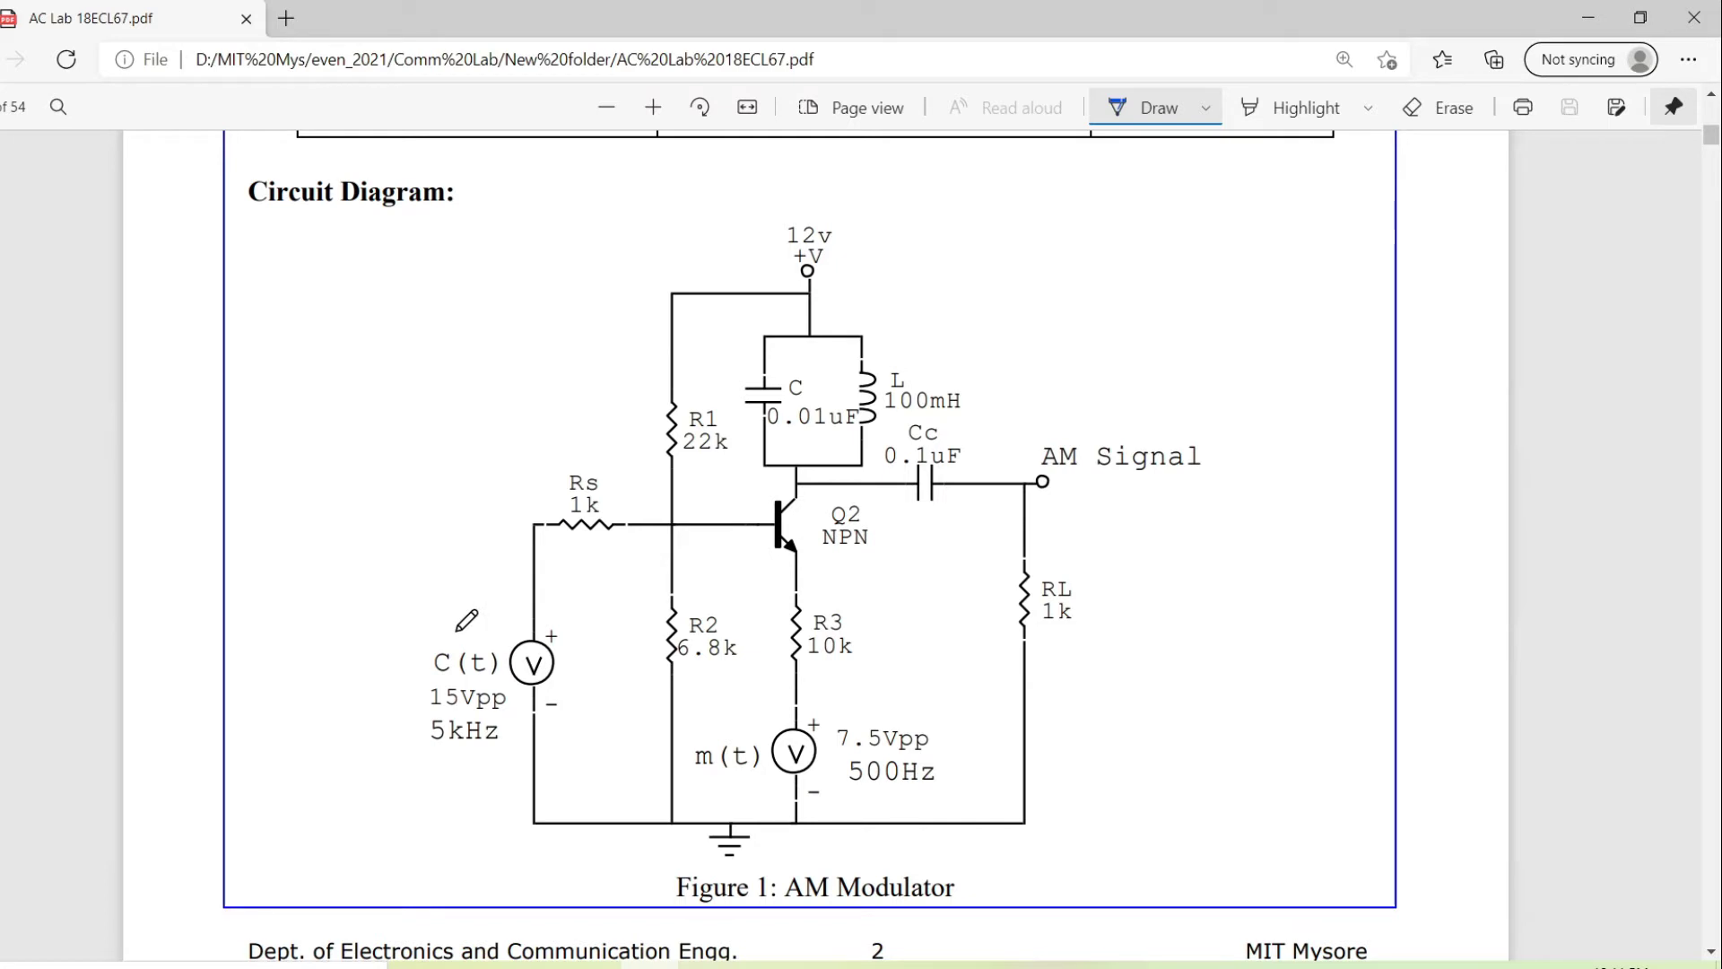
drag(457, 629, 481, 622)
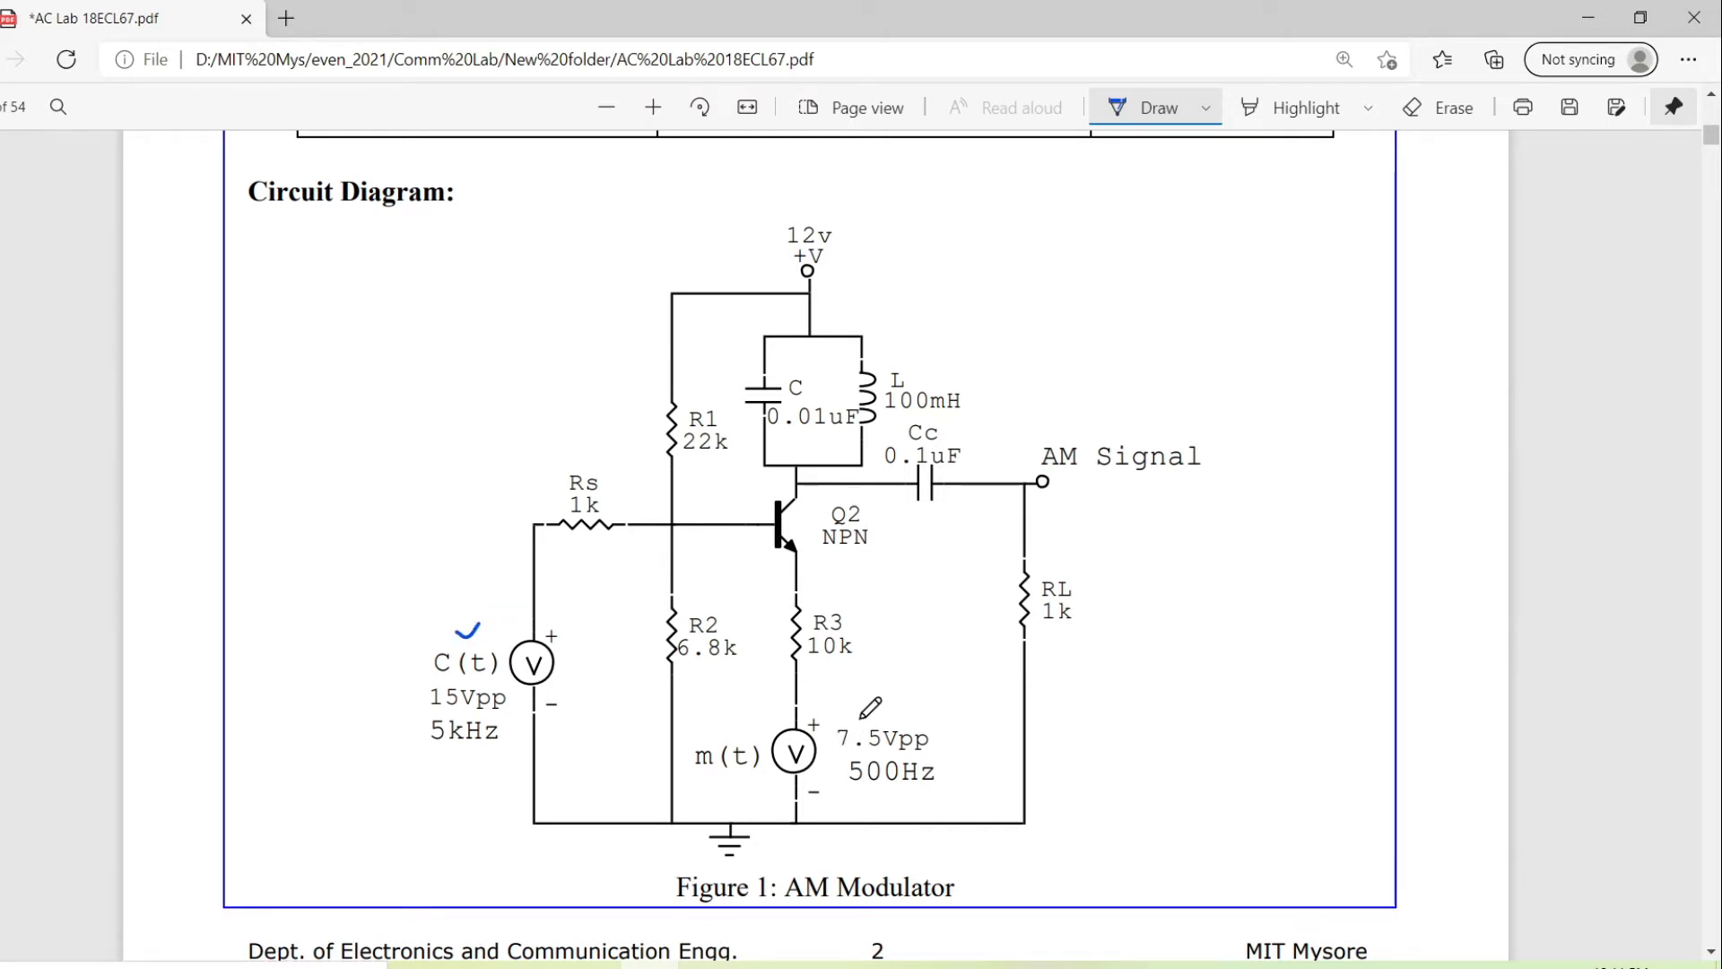
drag(854, 793, 900, 787)
drag(570, 538, 601, 538)
drag(825, 560, 849, 557)
drag(421, 746, 480, 742)
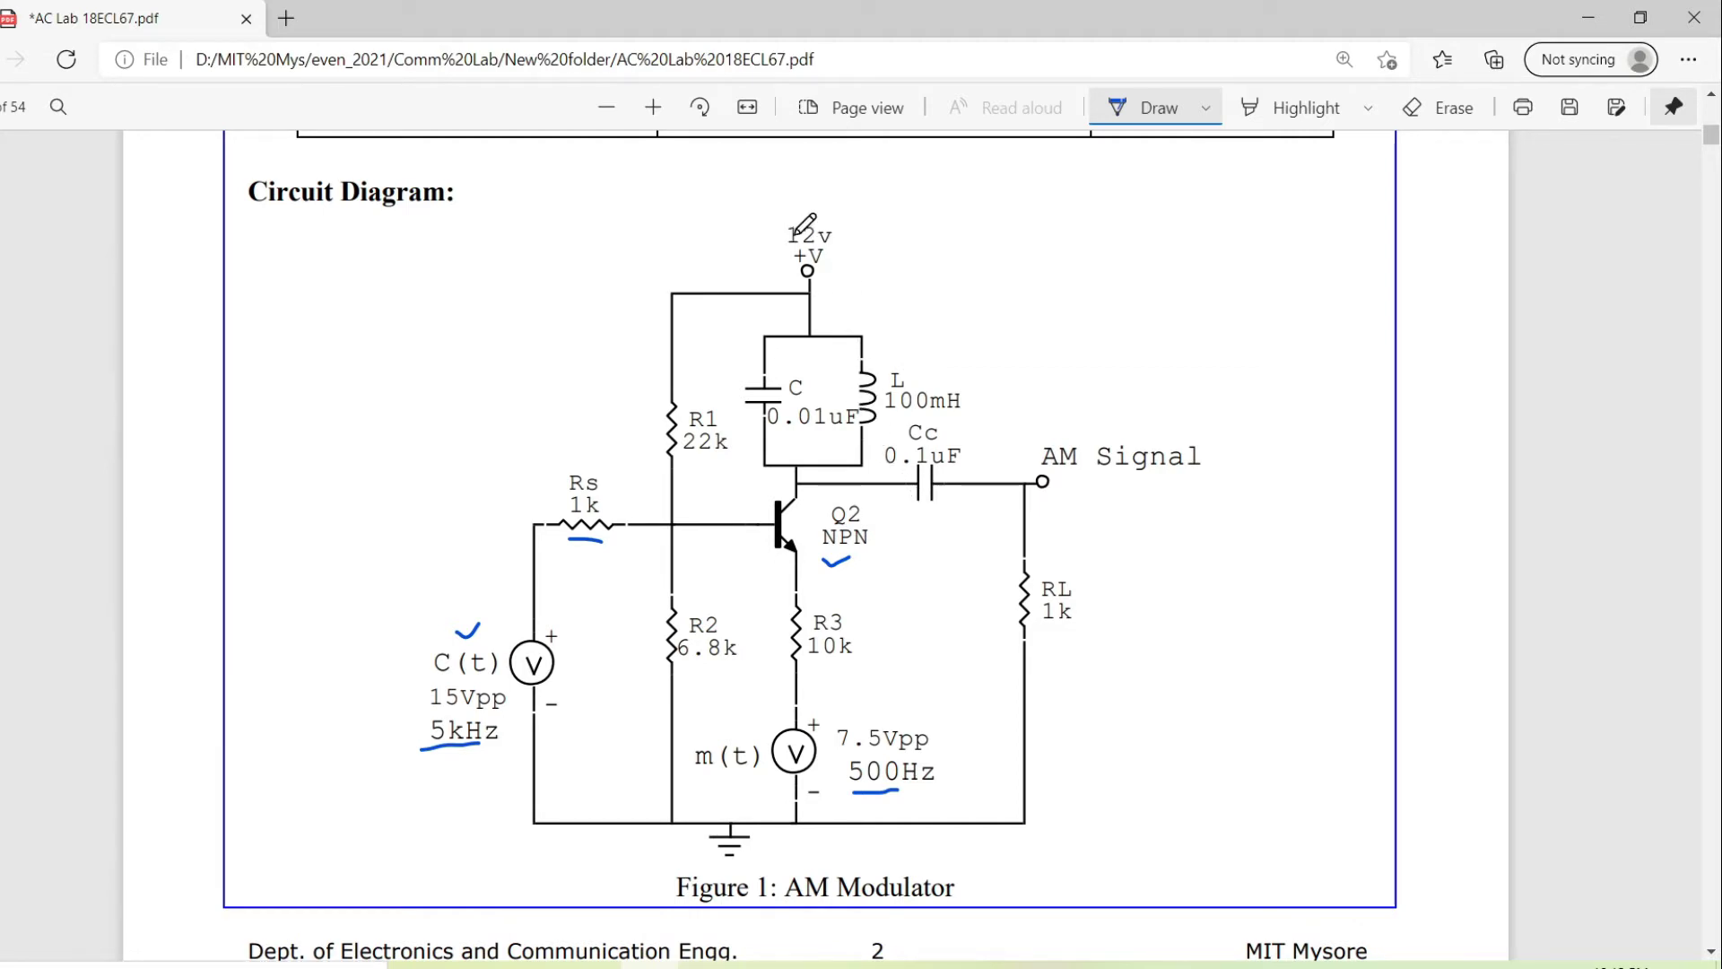
drag(848, 232, 839, 237)
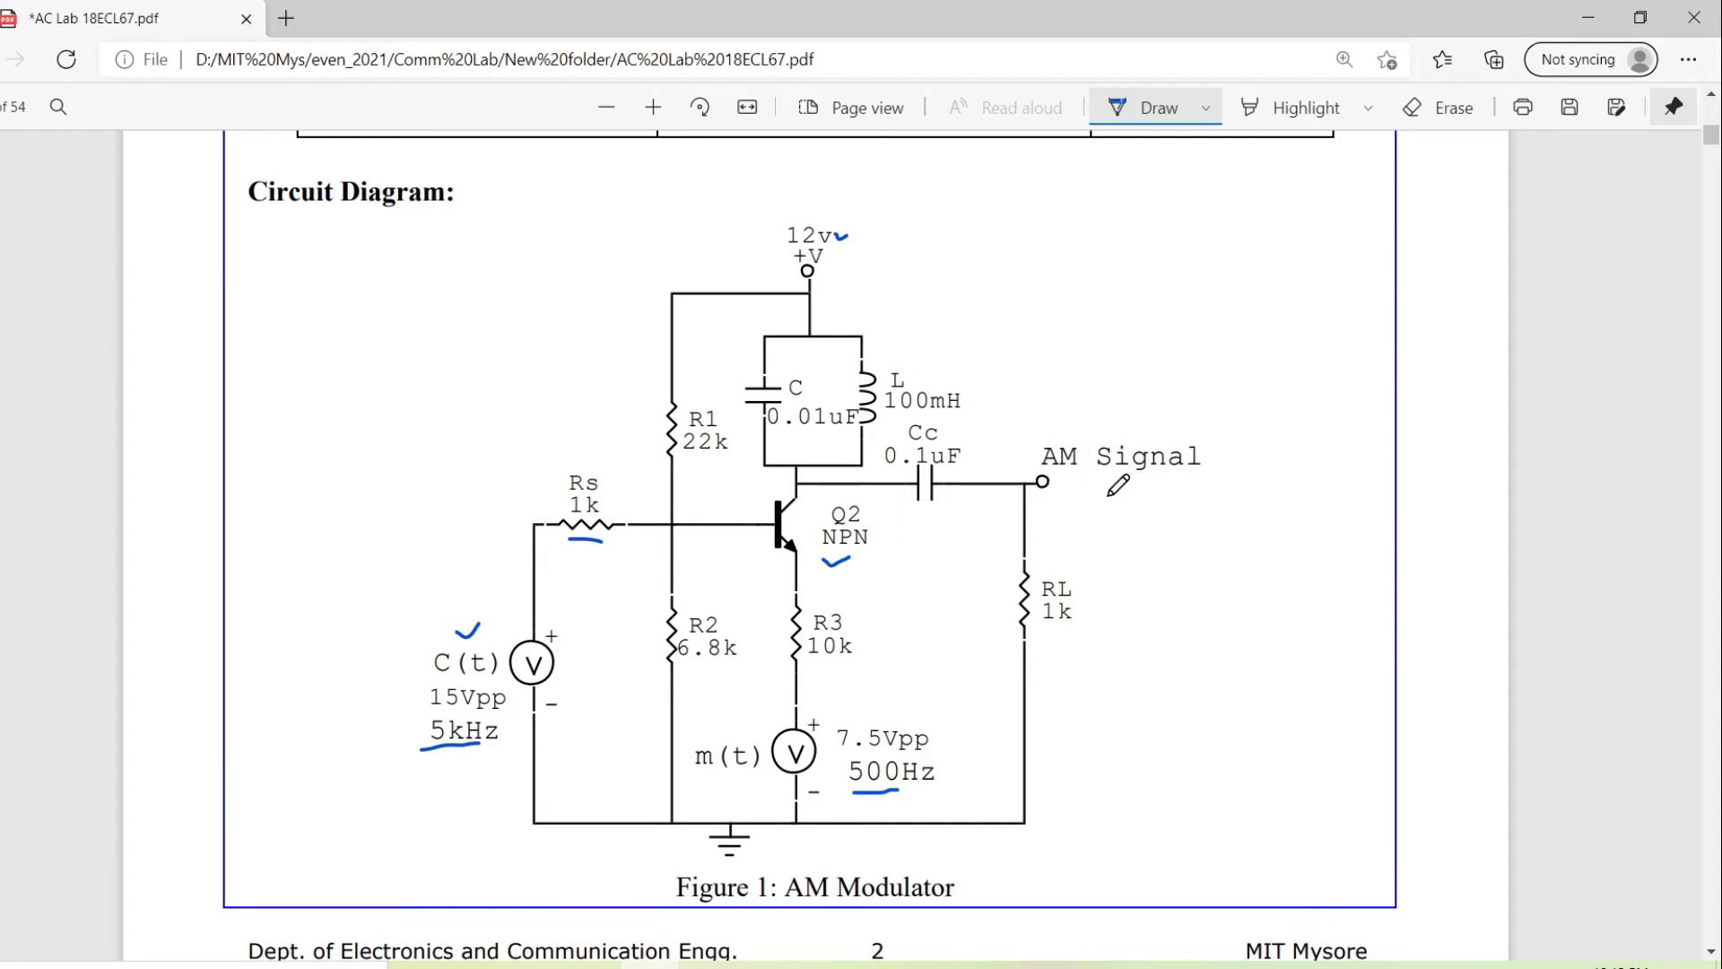
Draw a red check above the top wire after the OA79 diode in Figure 2's AM Detector
scroll(574, 516, down, 8)
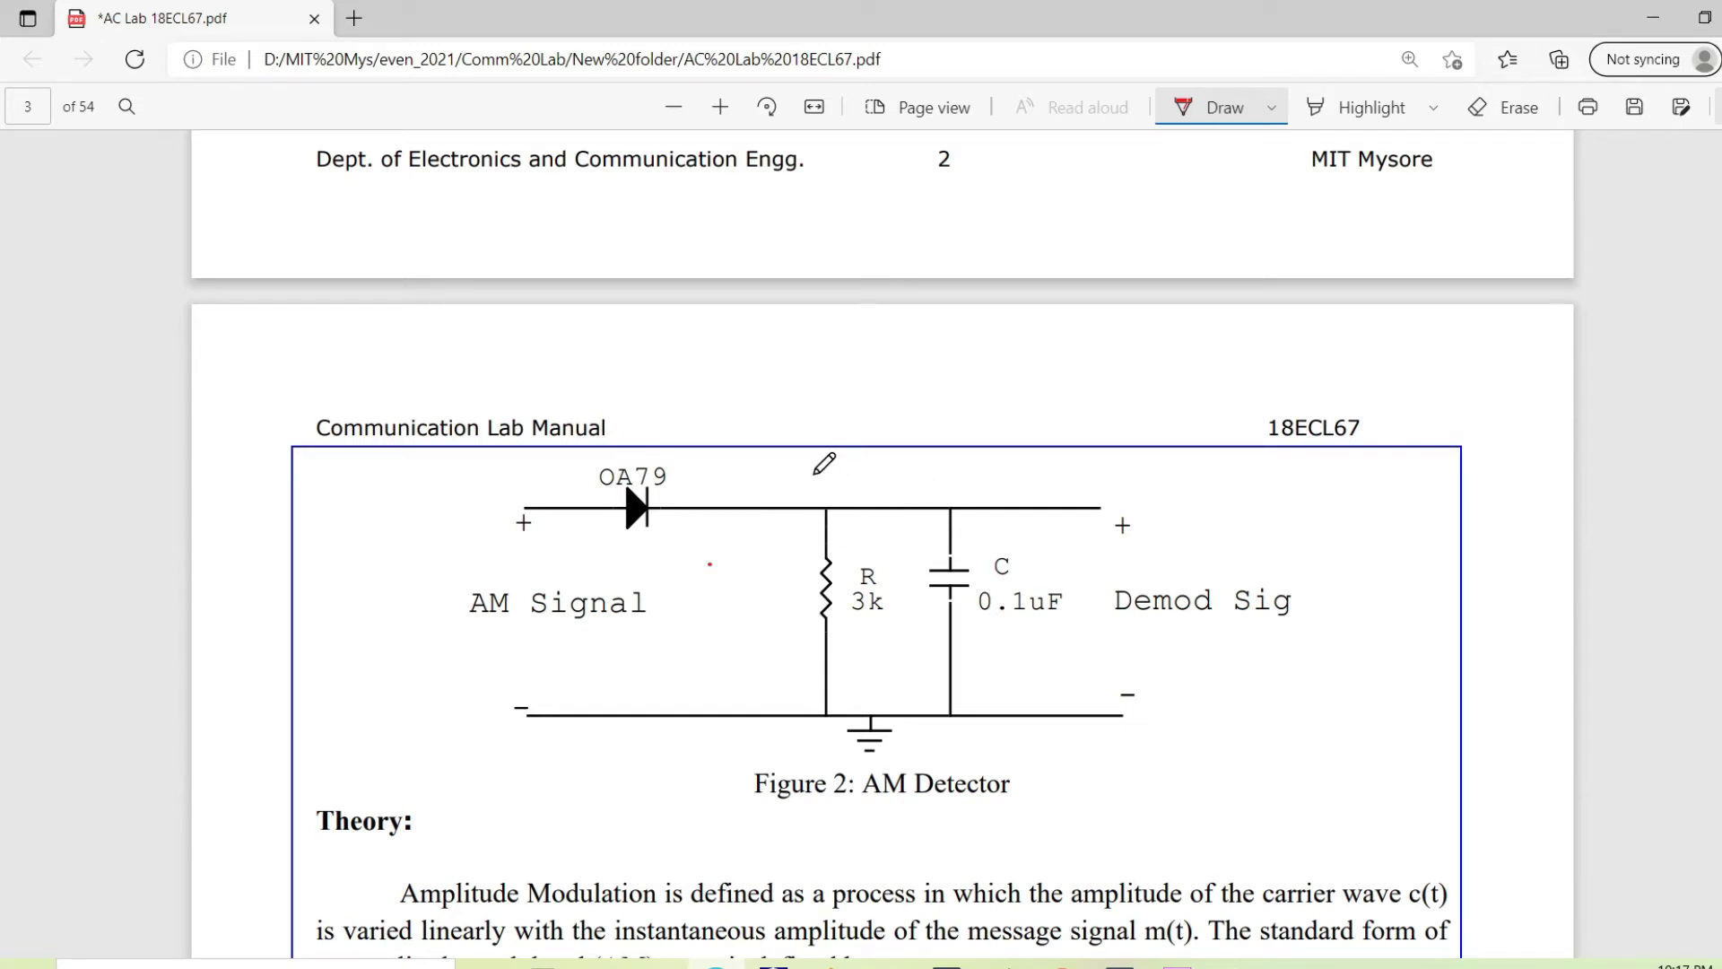
mouse_move(814, 475)
mouse_down()
mouse_move(818, 493)
mouse_move(836, 485)
mouse_up()
scroll(875, 472, up, 5)
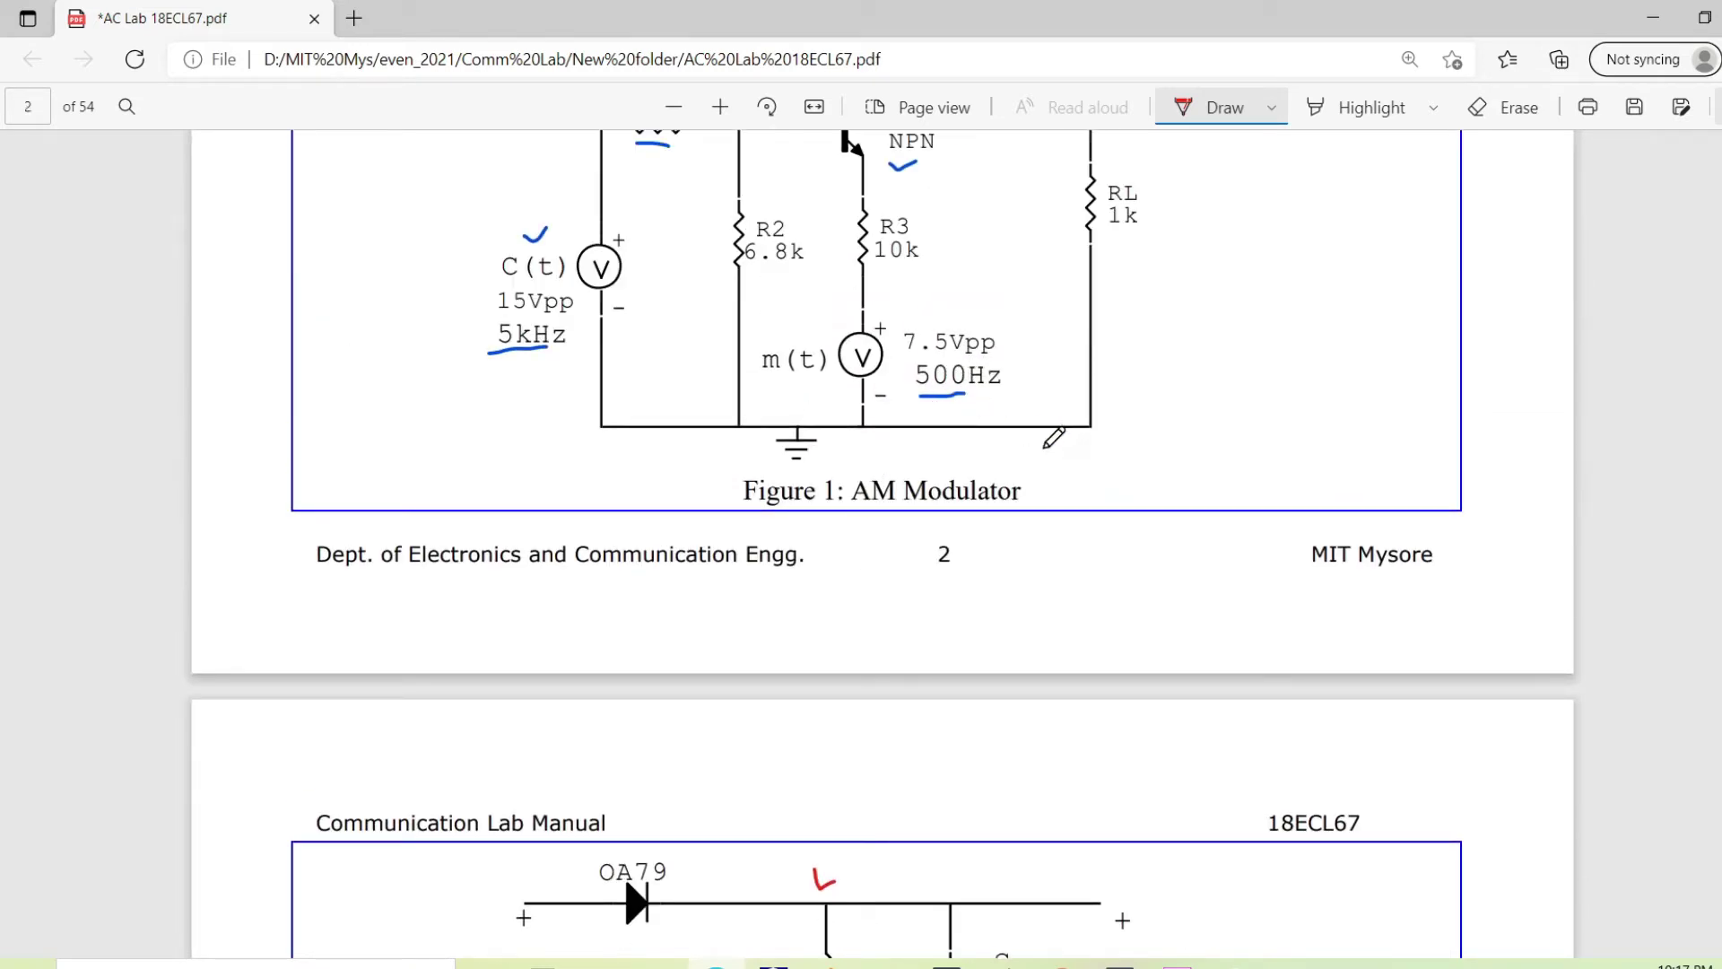
Tick fm in Procedure step 8's fm = 1/2πRC formula with red ink
scroll(1043, 500, down, 5)
scroll(1031, 511, down, 4)
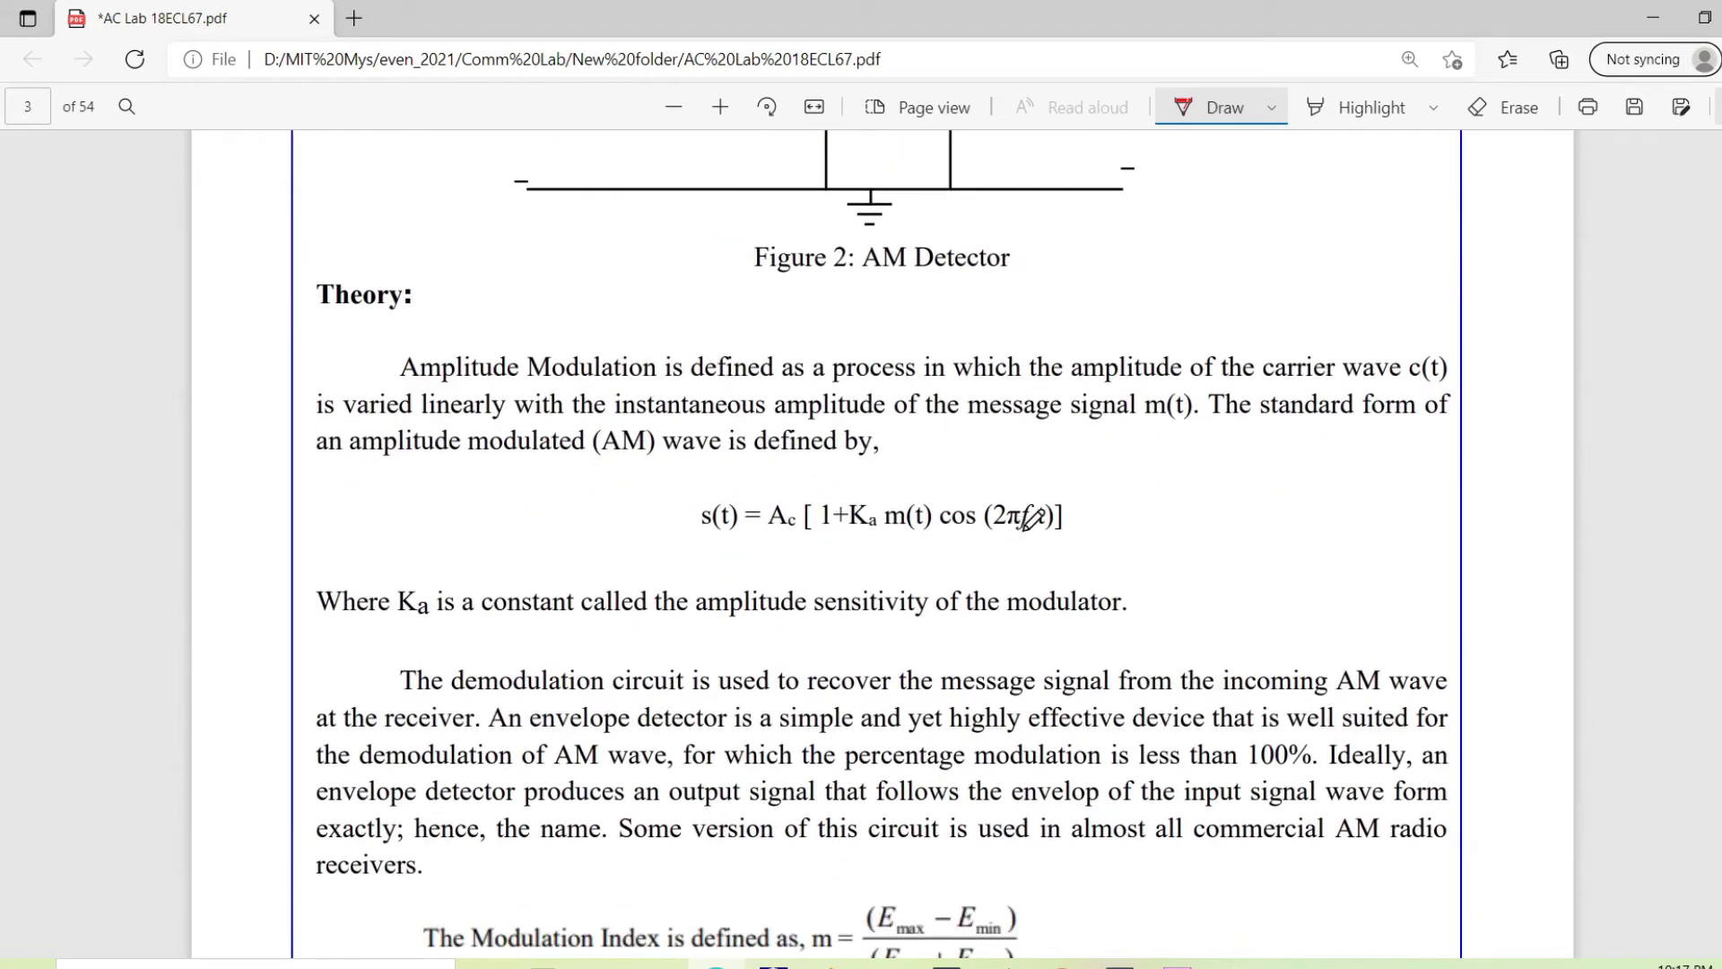
scroll(1145, 520, down, 9)
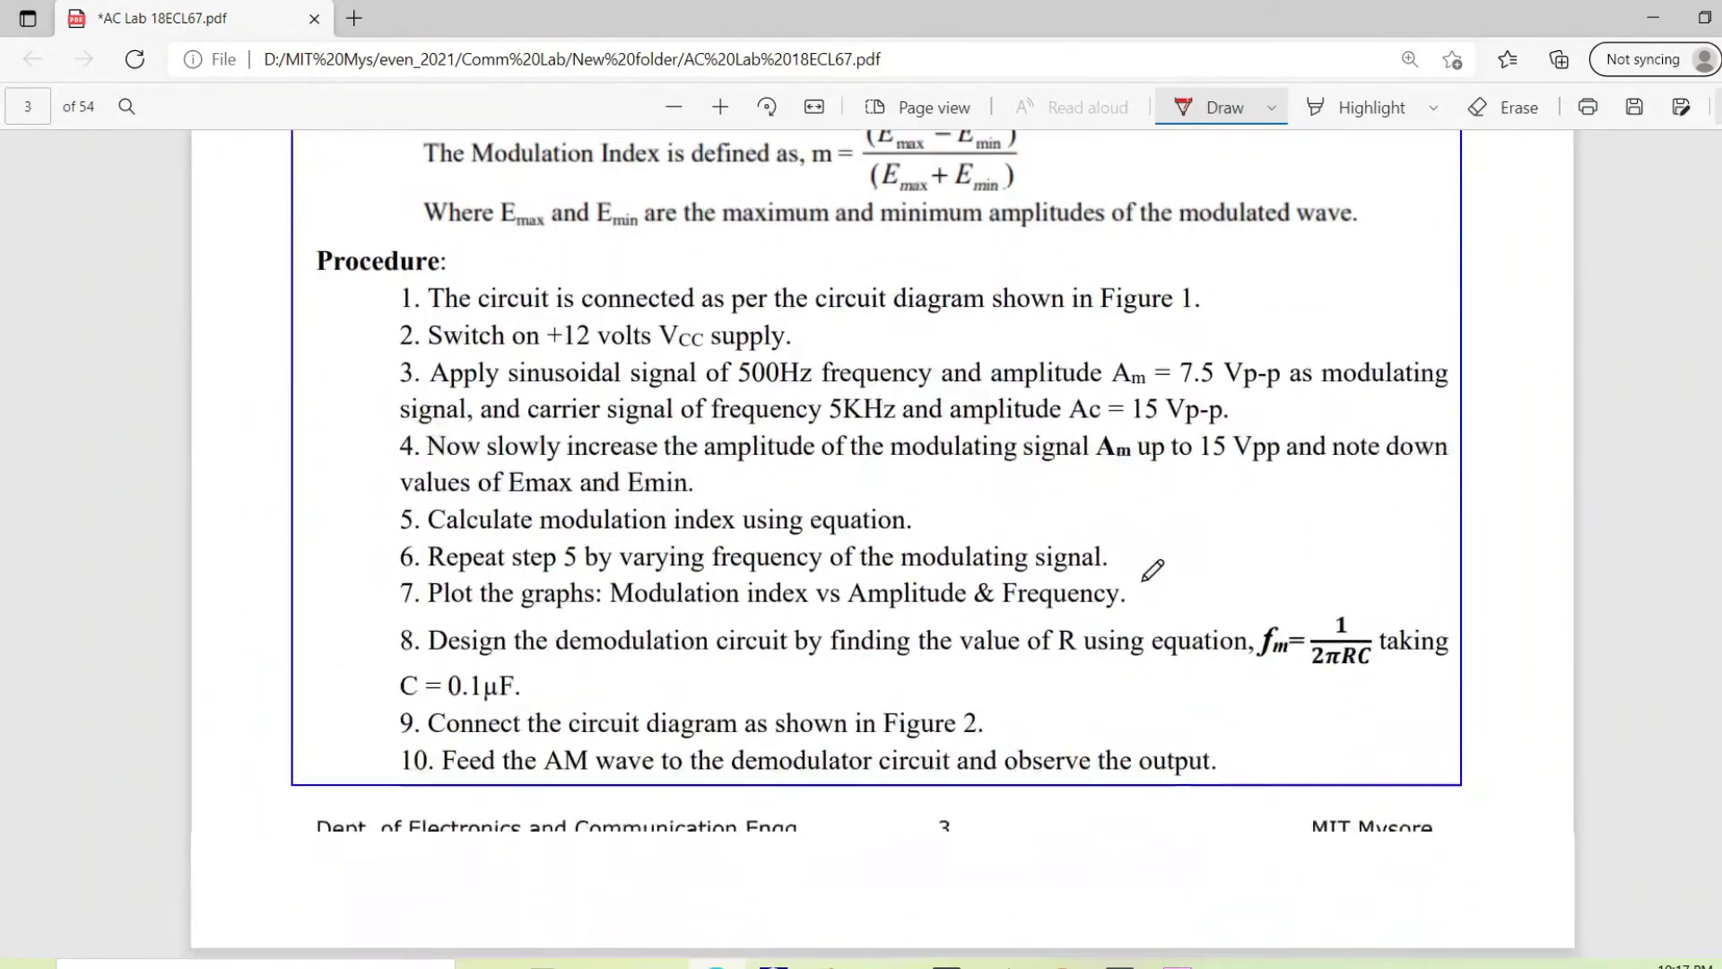
scroll(1146, 578, down, 3)
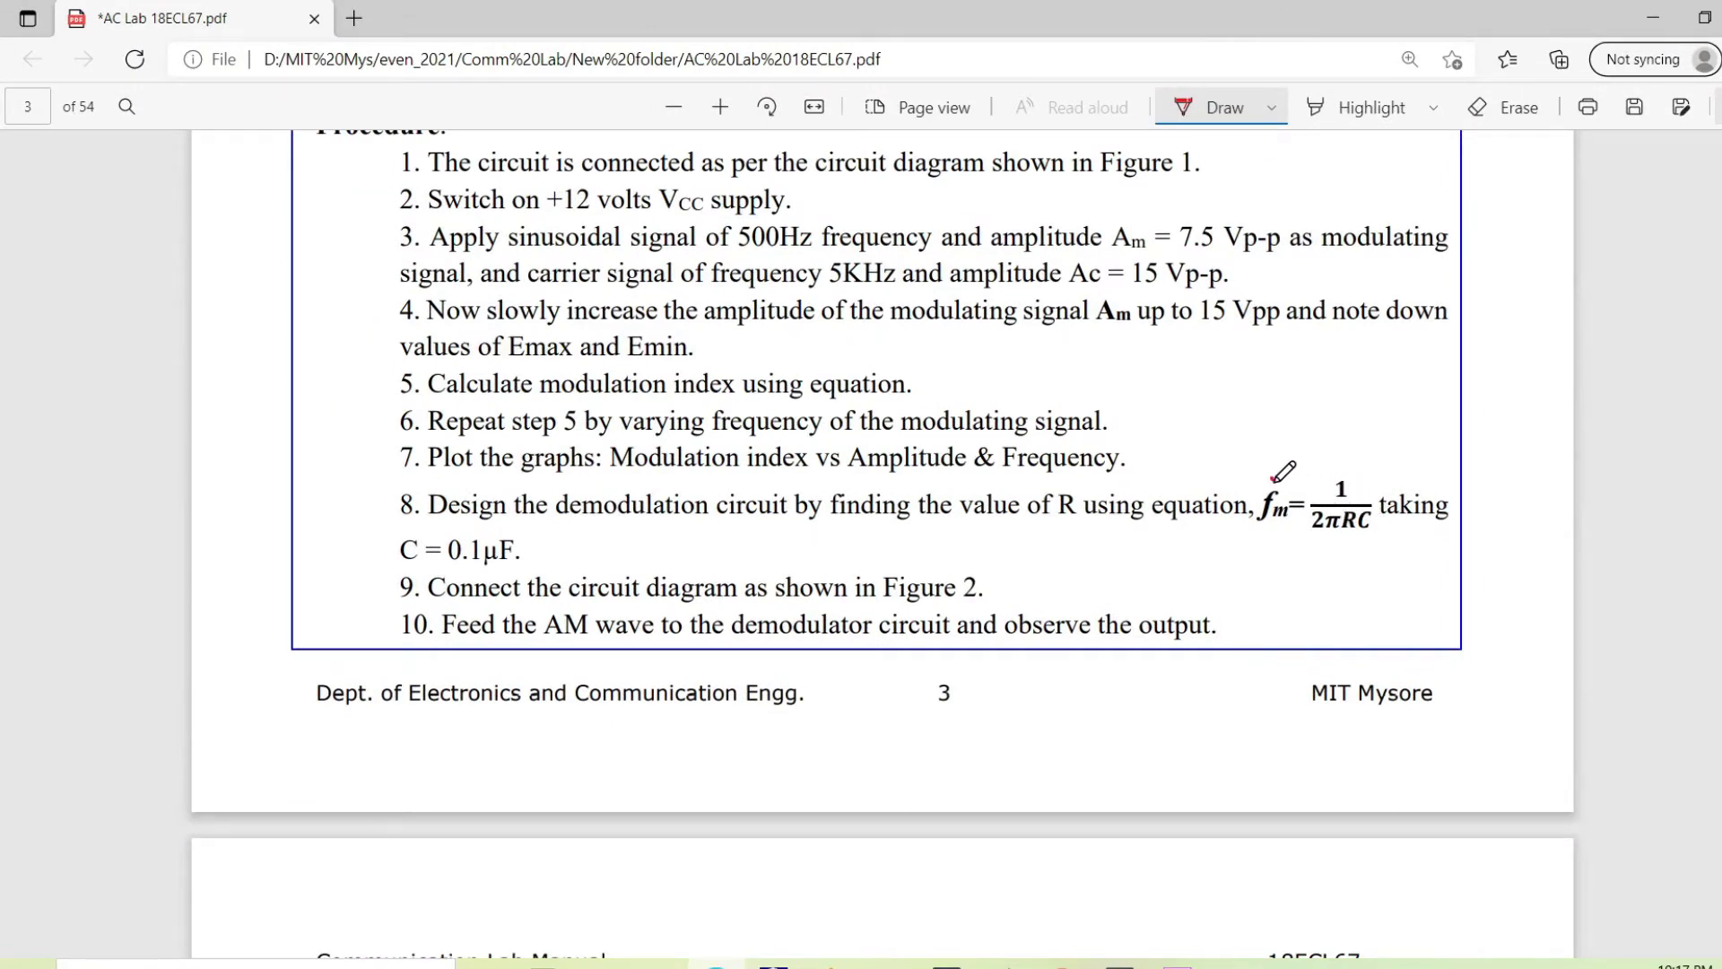
drag(1270, 474, 1281, 464)
scroll(1135, 547, down, 5)
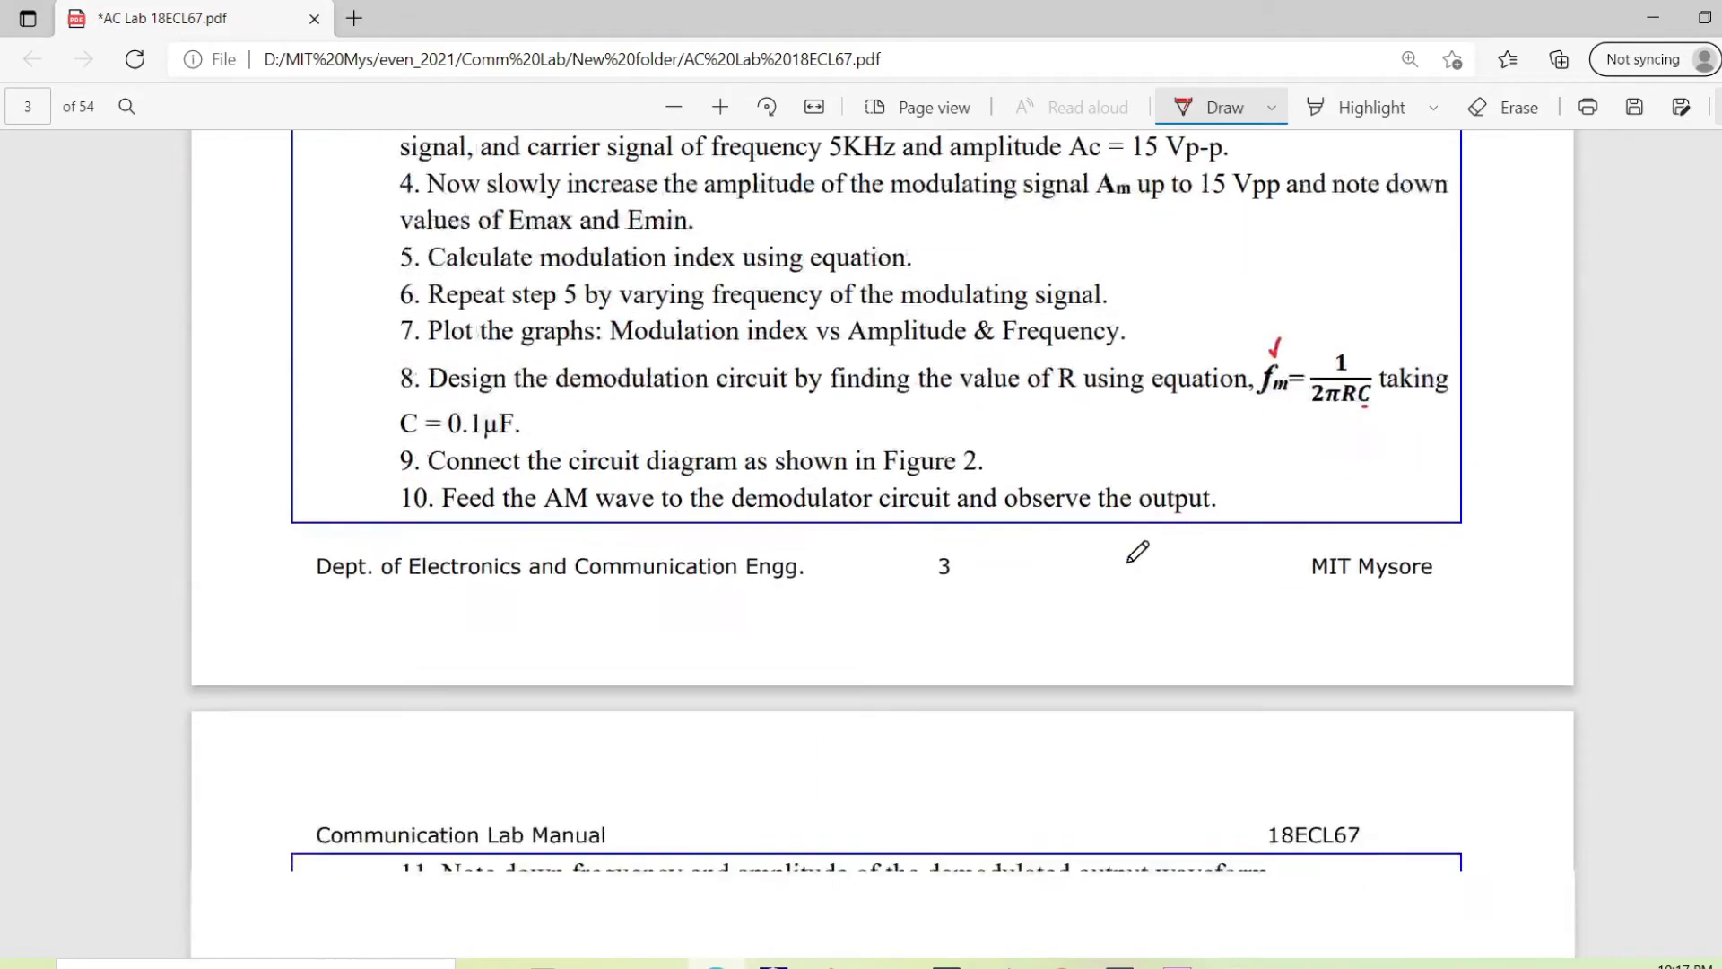
scroll(1150, 566, up, 15)
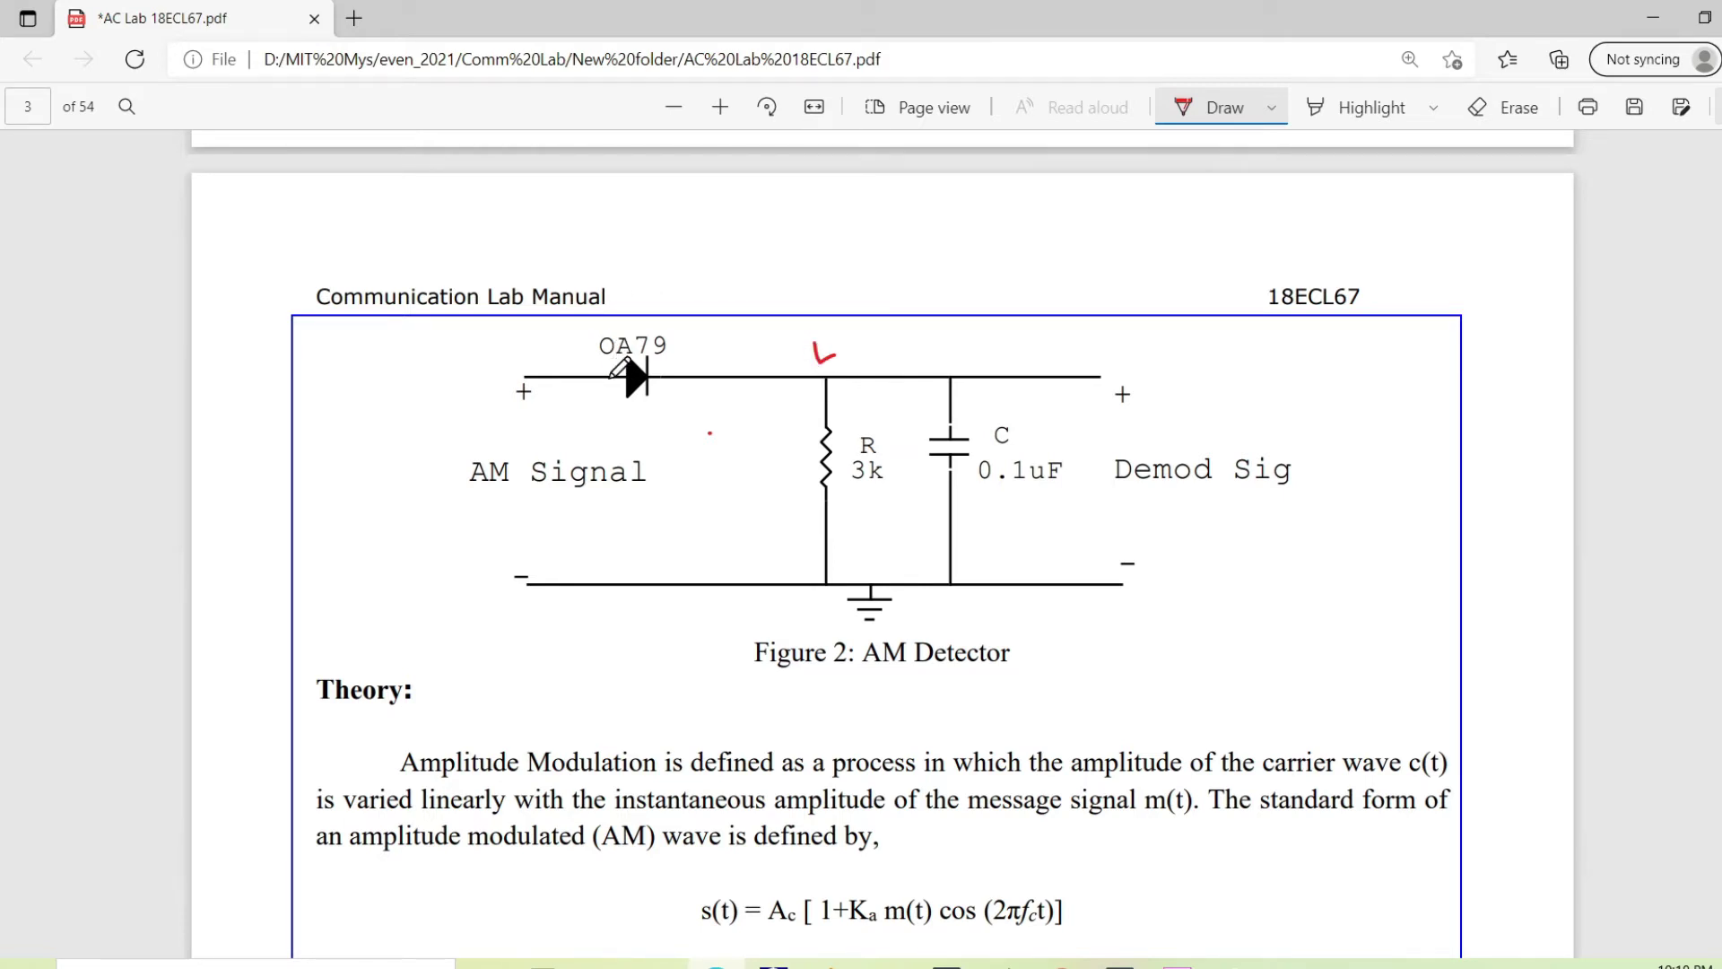
scroll(619, 369, down, 10)
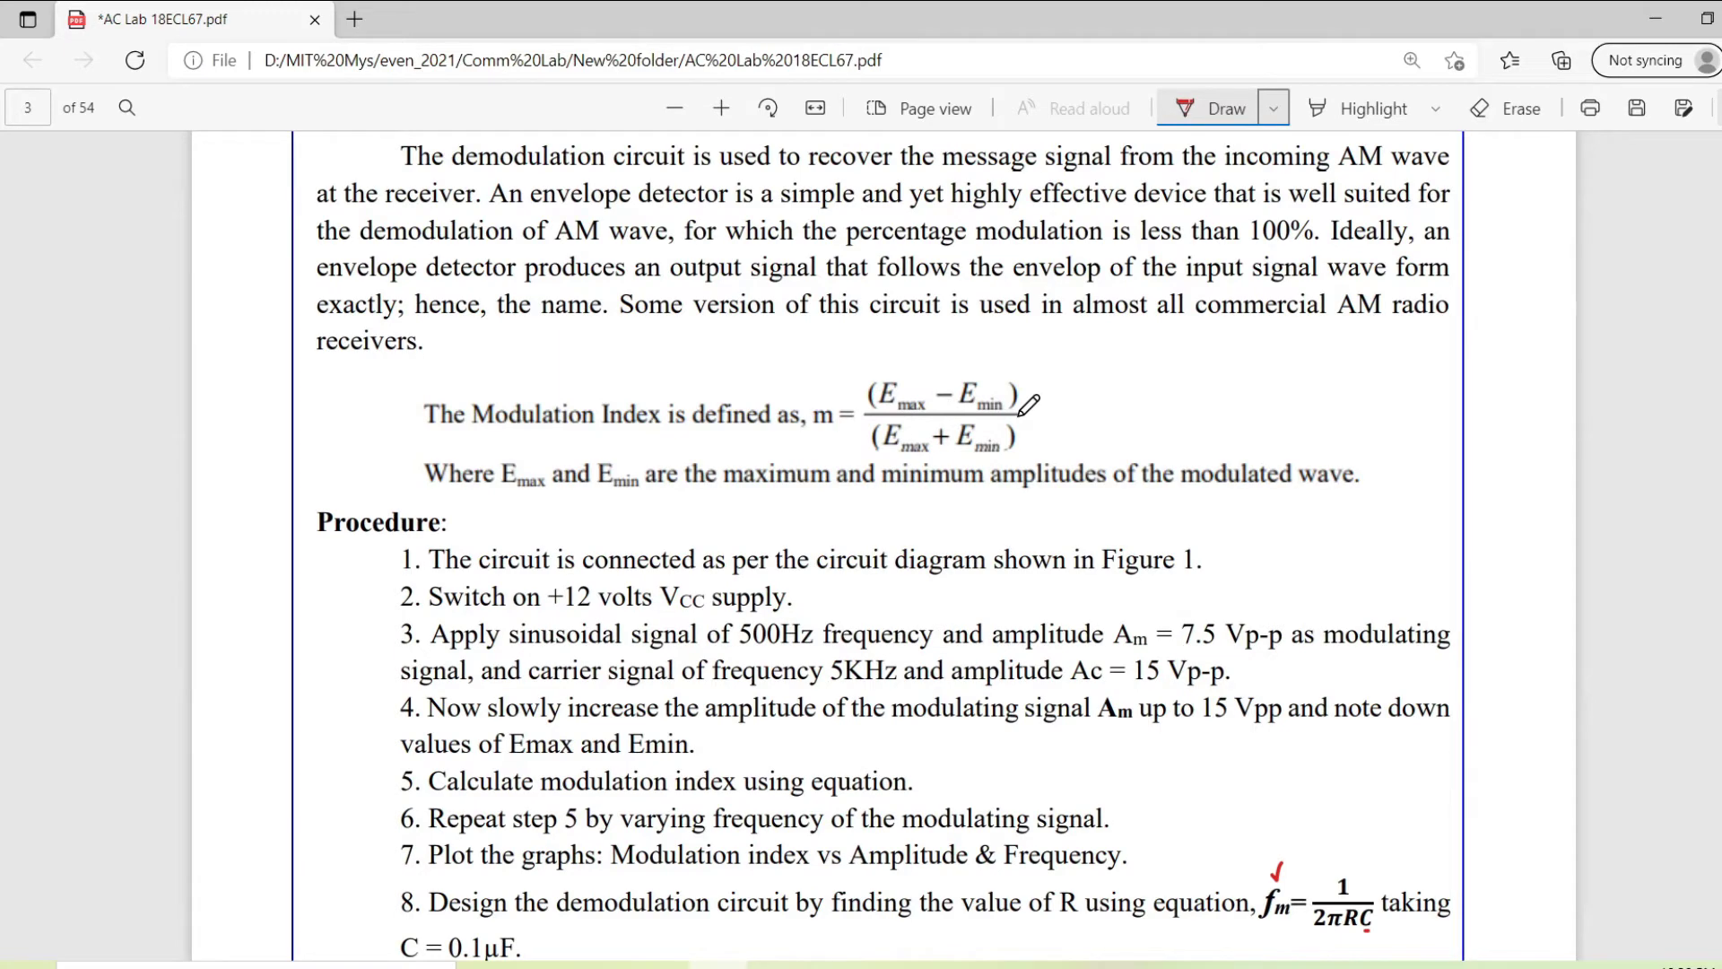
scroll(1027, 405, down, 3)
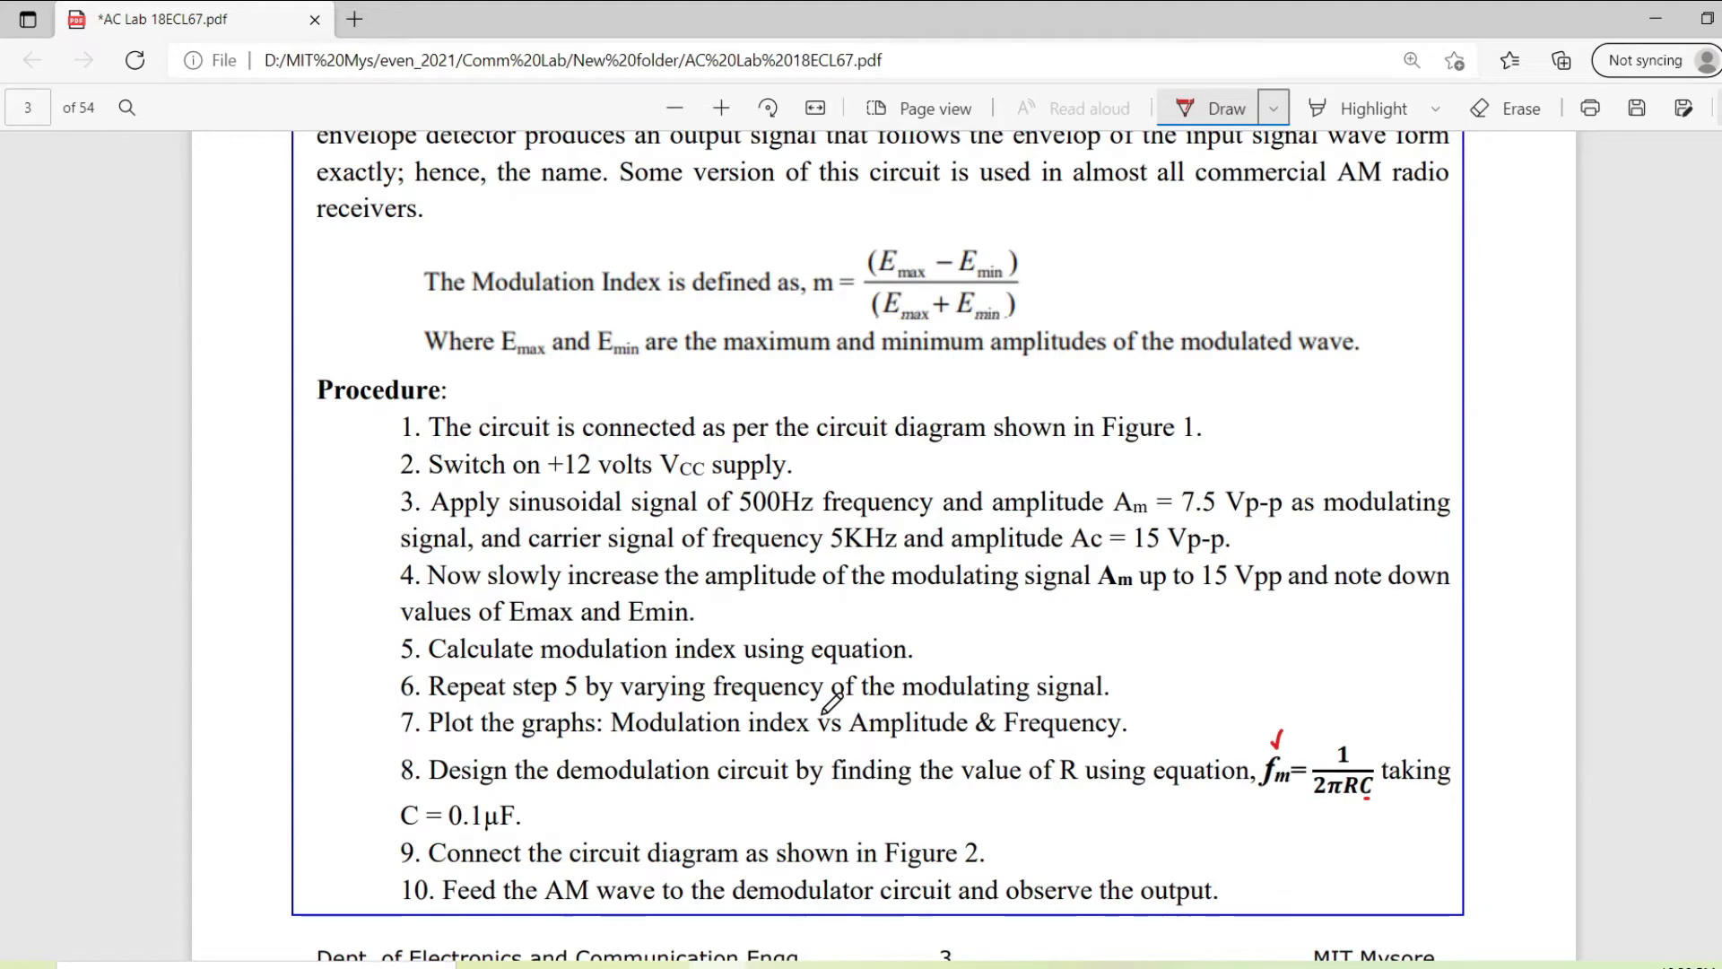
Place a small red ink dot on the message signal graph on page 5
scroll(833, 704, down, 10)
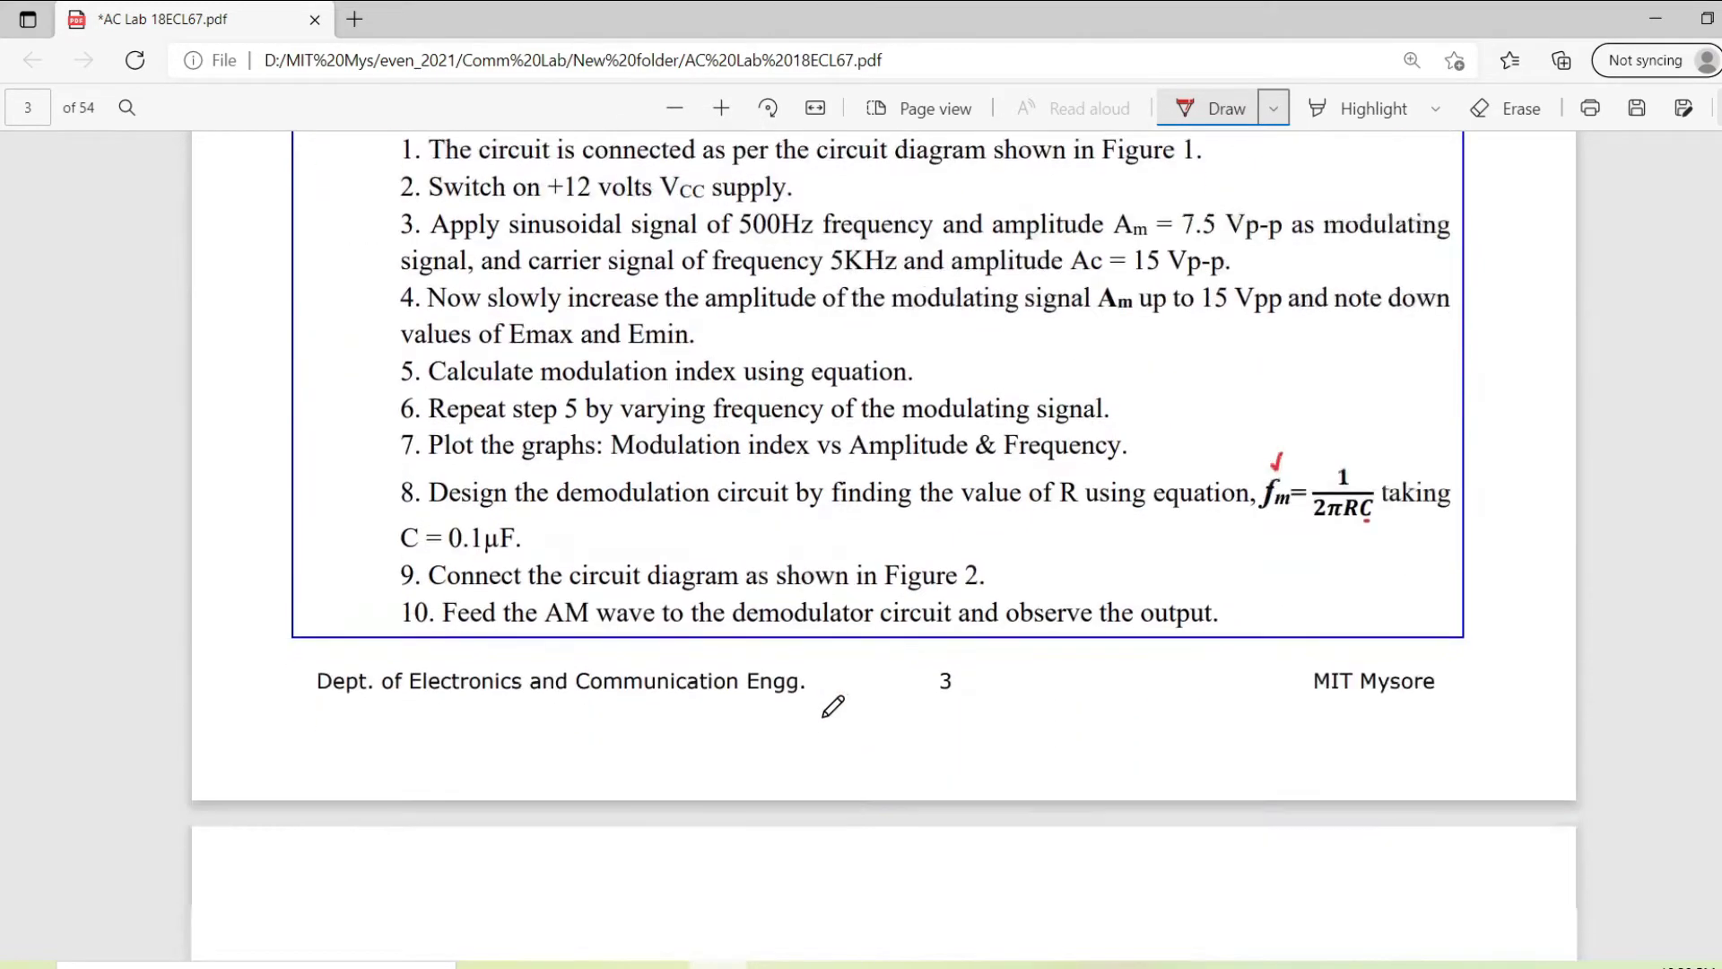
scroll(845, 703, down, 10)
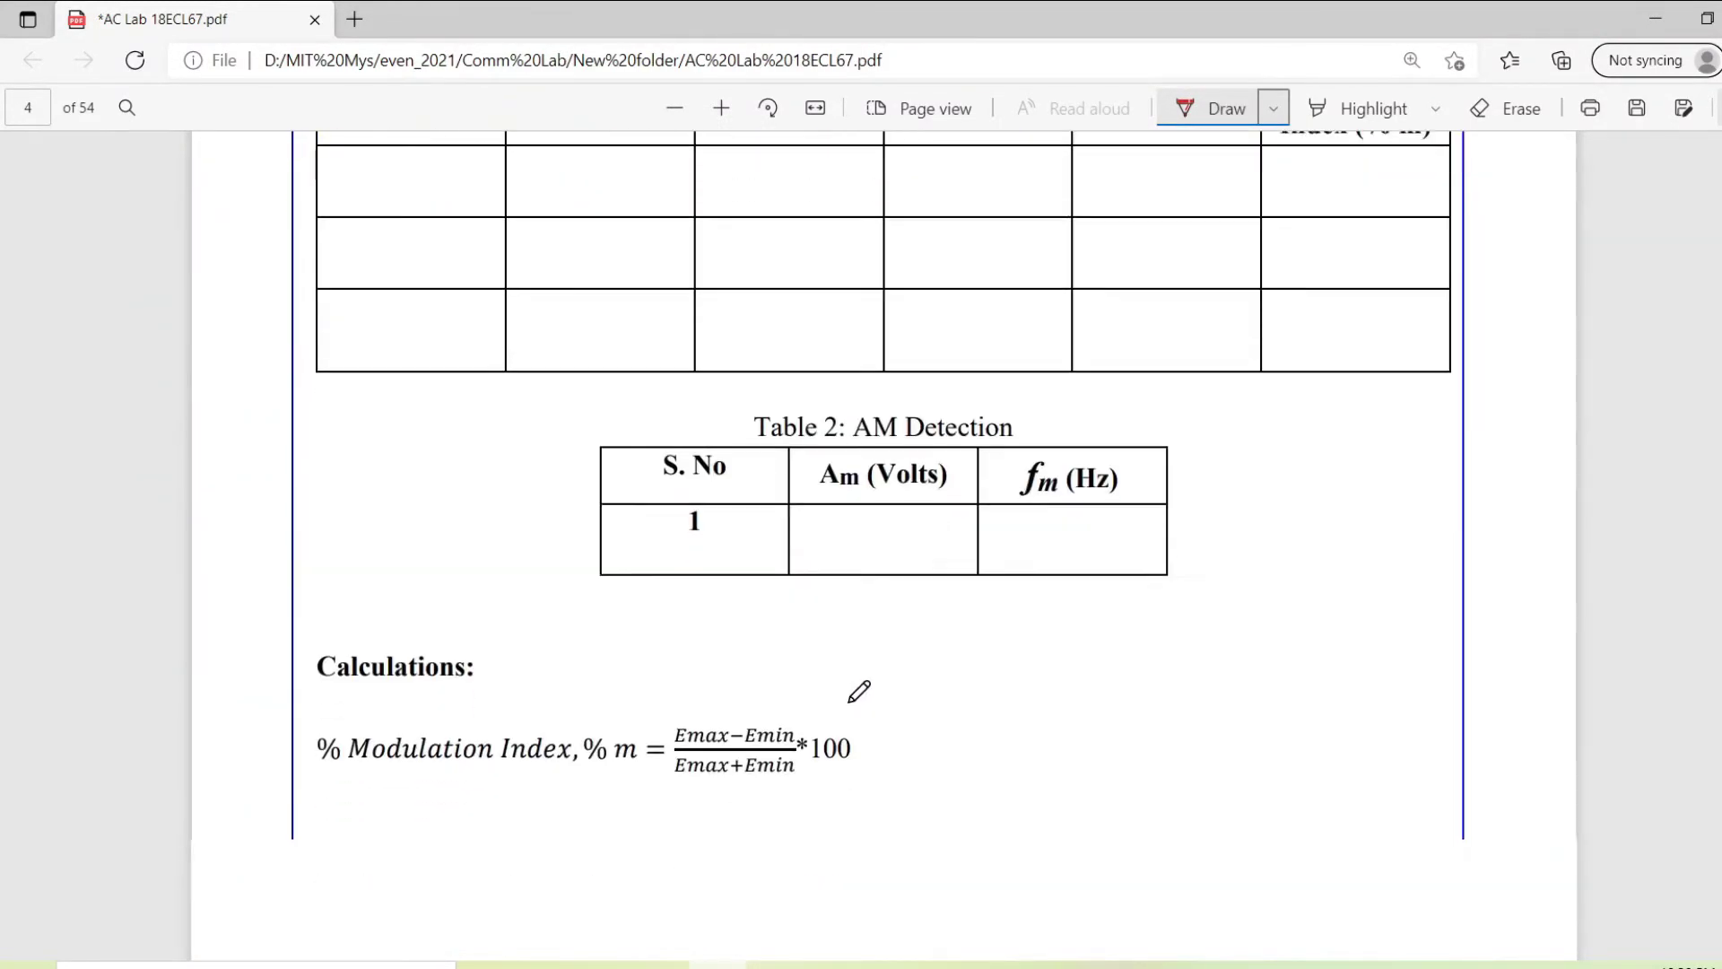
scroll(843, 659, down, 12)
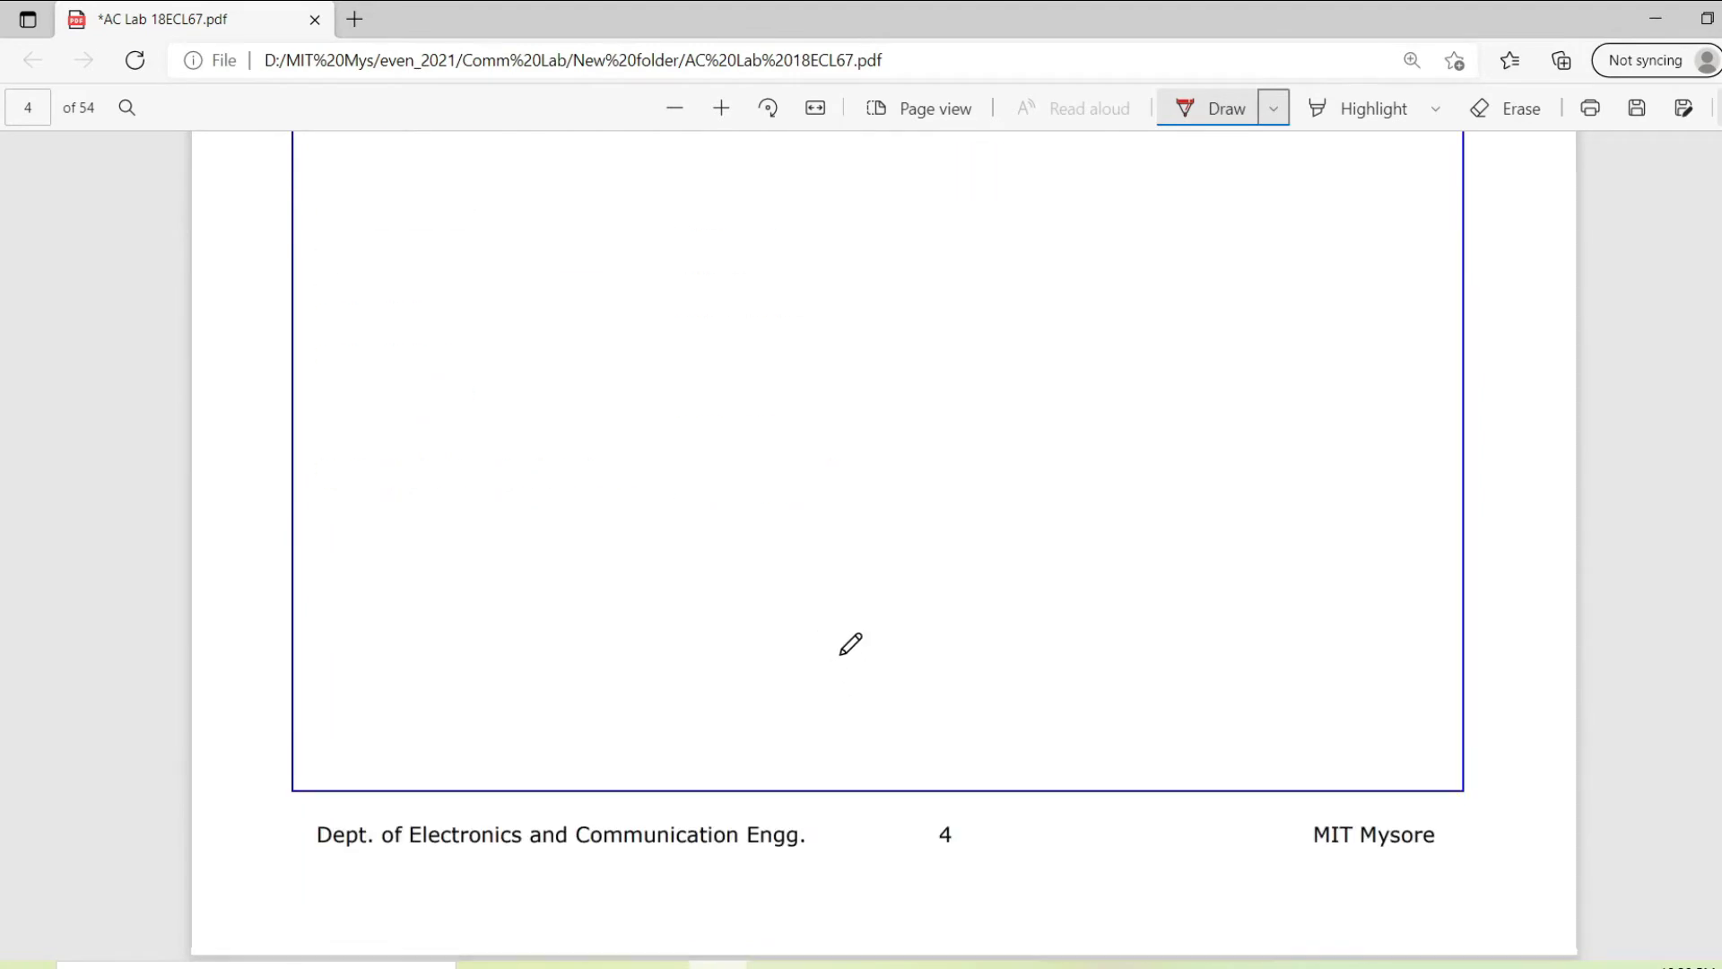
scroll(852, 652, down, 3)
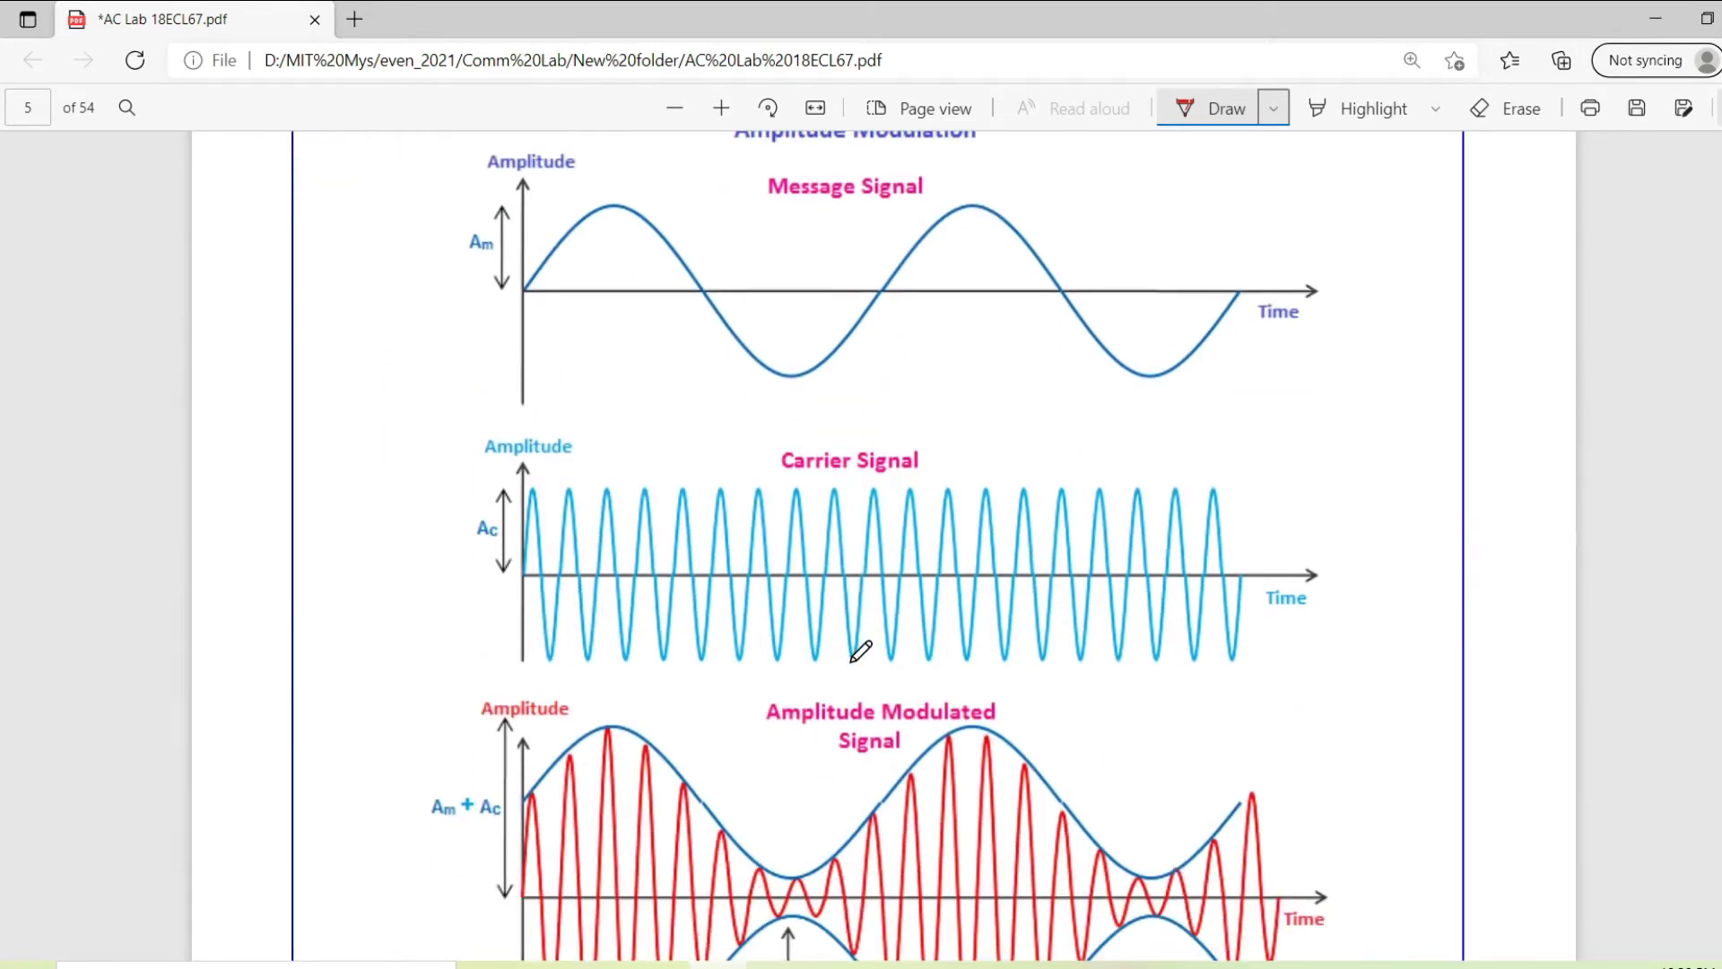
scroll(927, 569, up, 2)
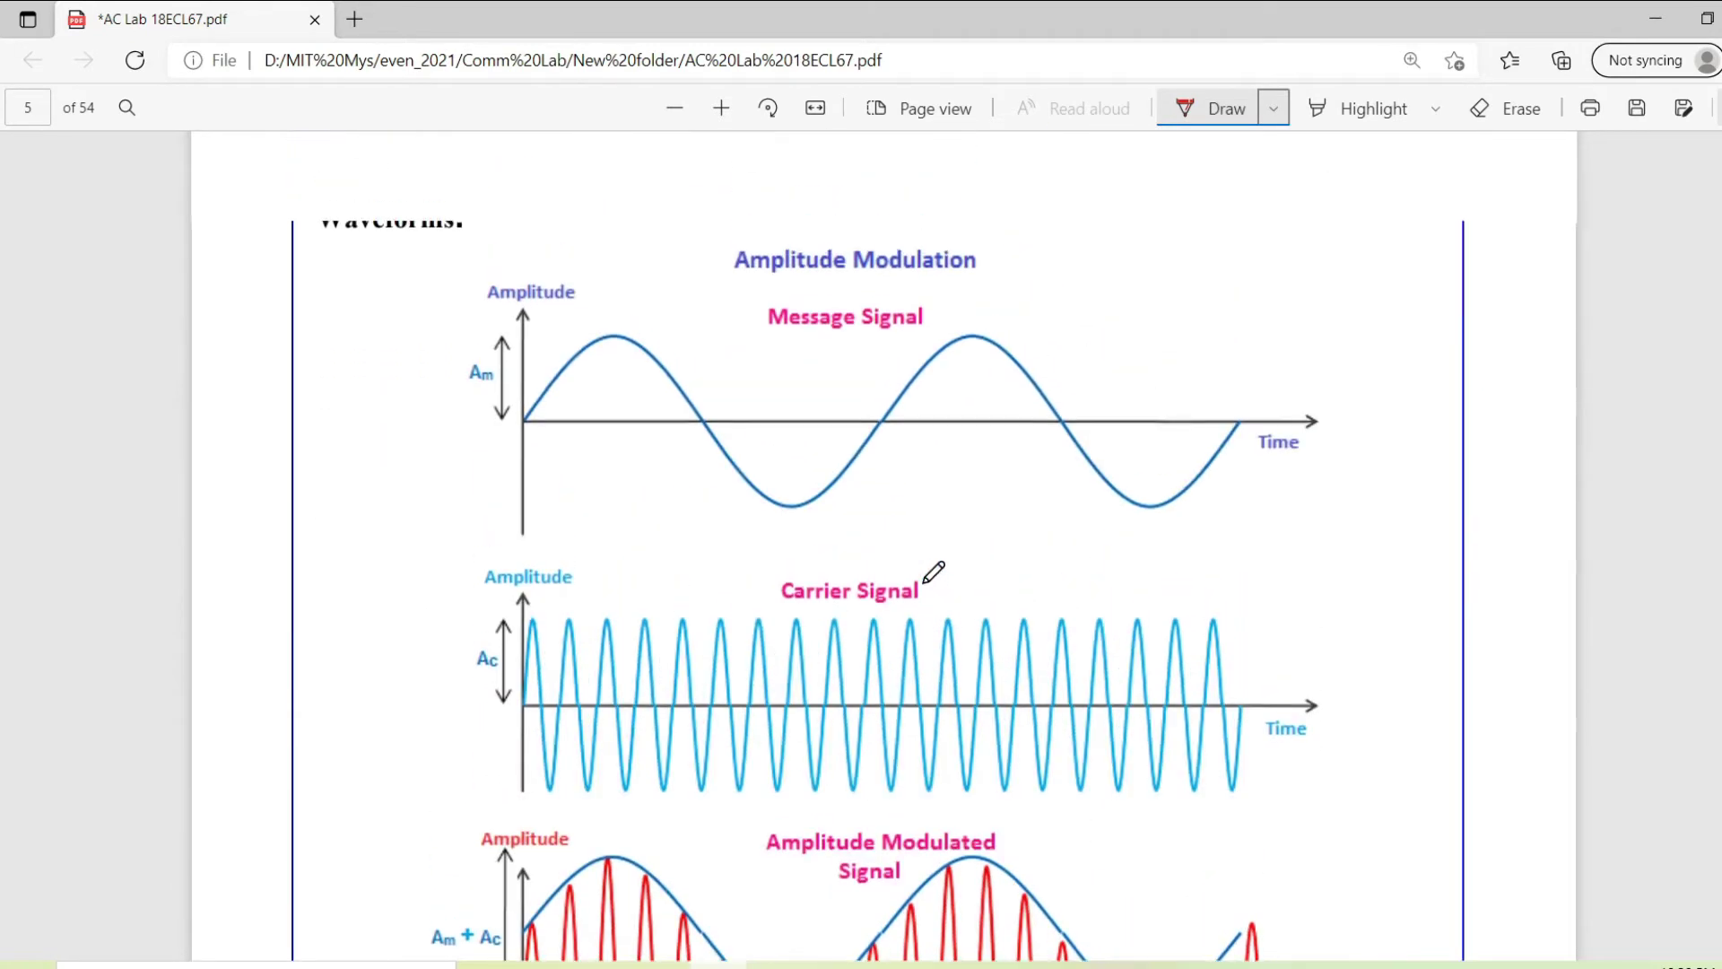
click(1072, 417)
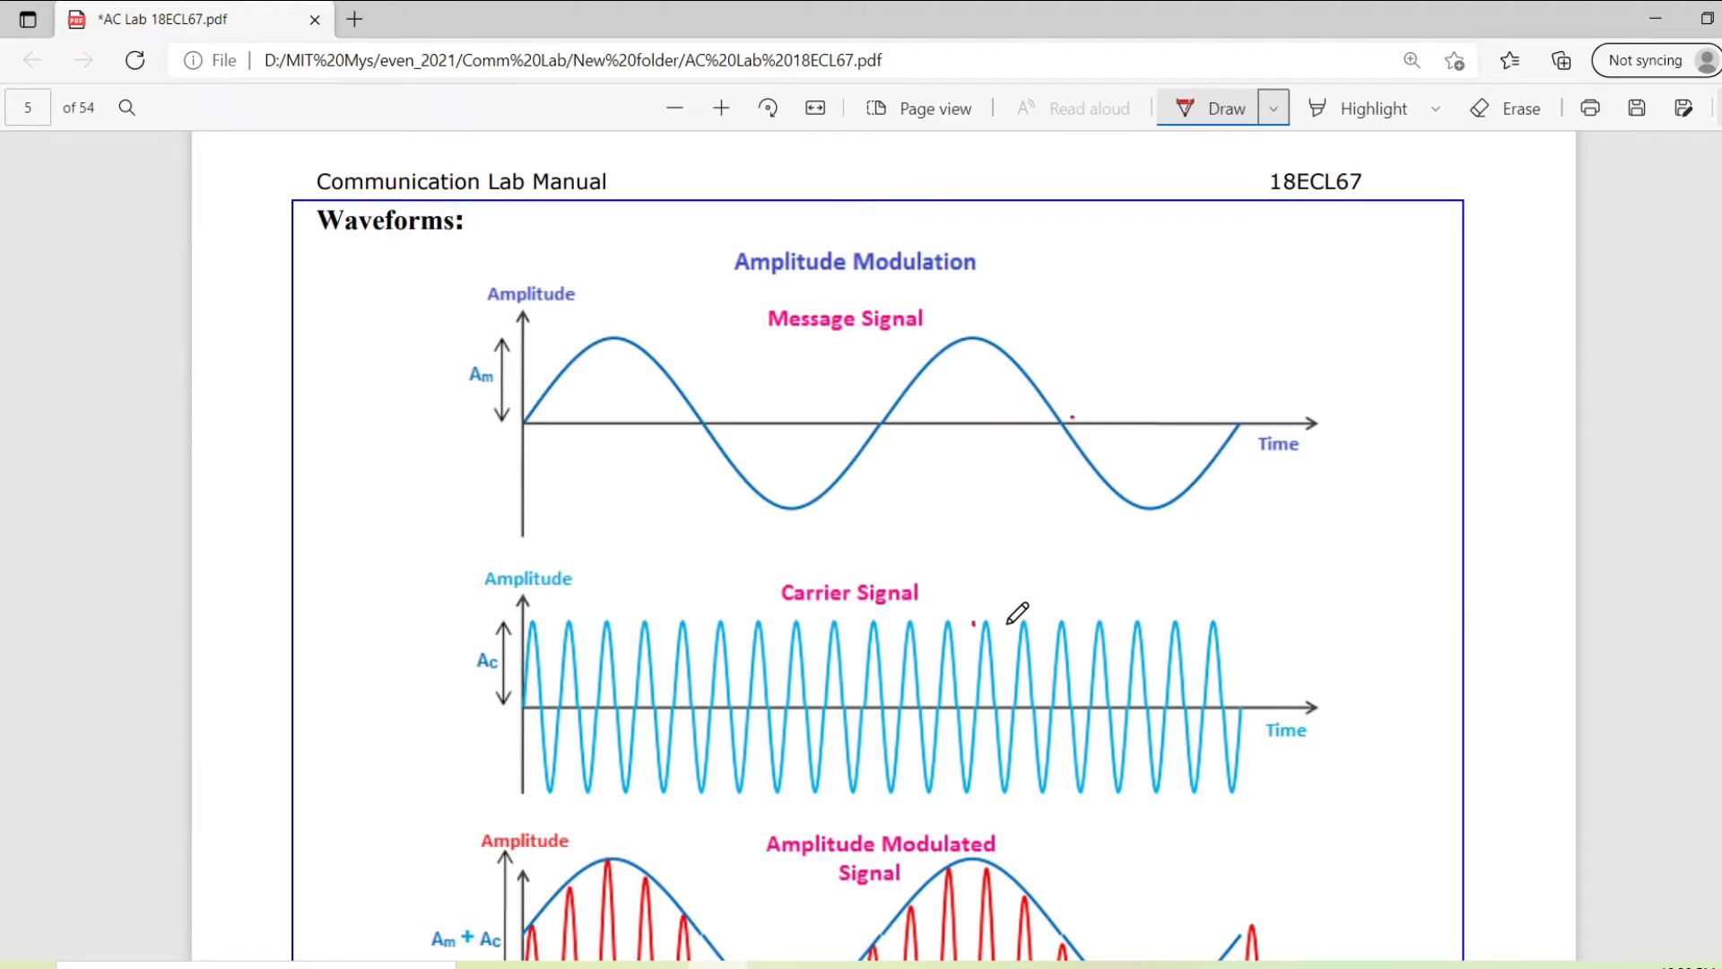
scroll(1019, 608, down, 5)
scroll(897, 582, up, 1)
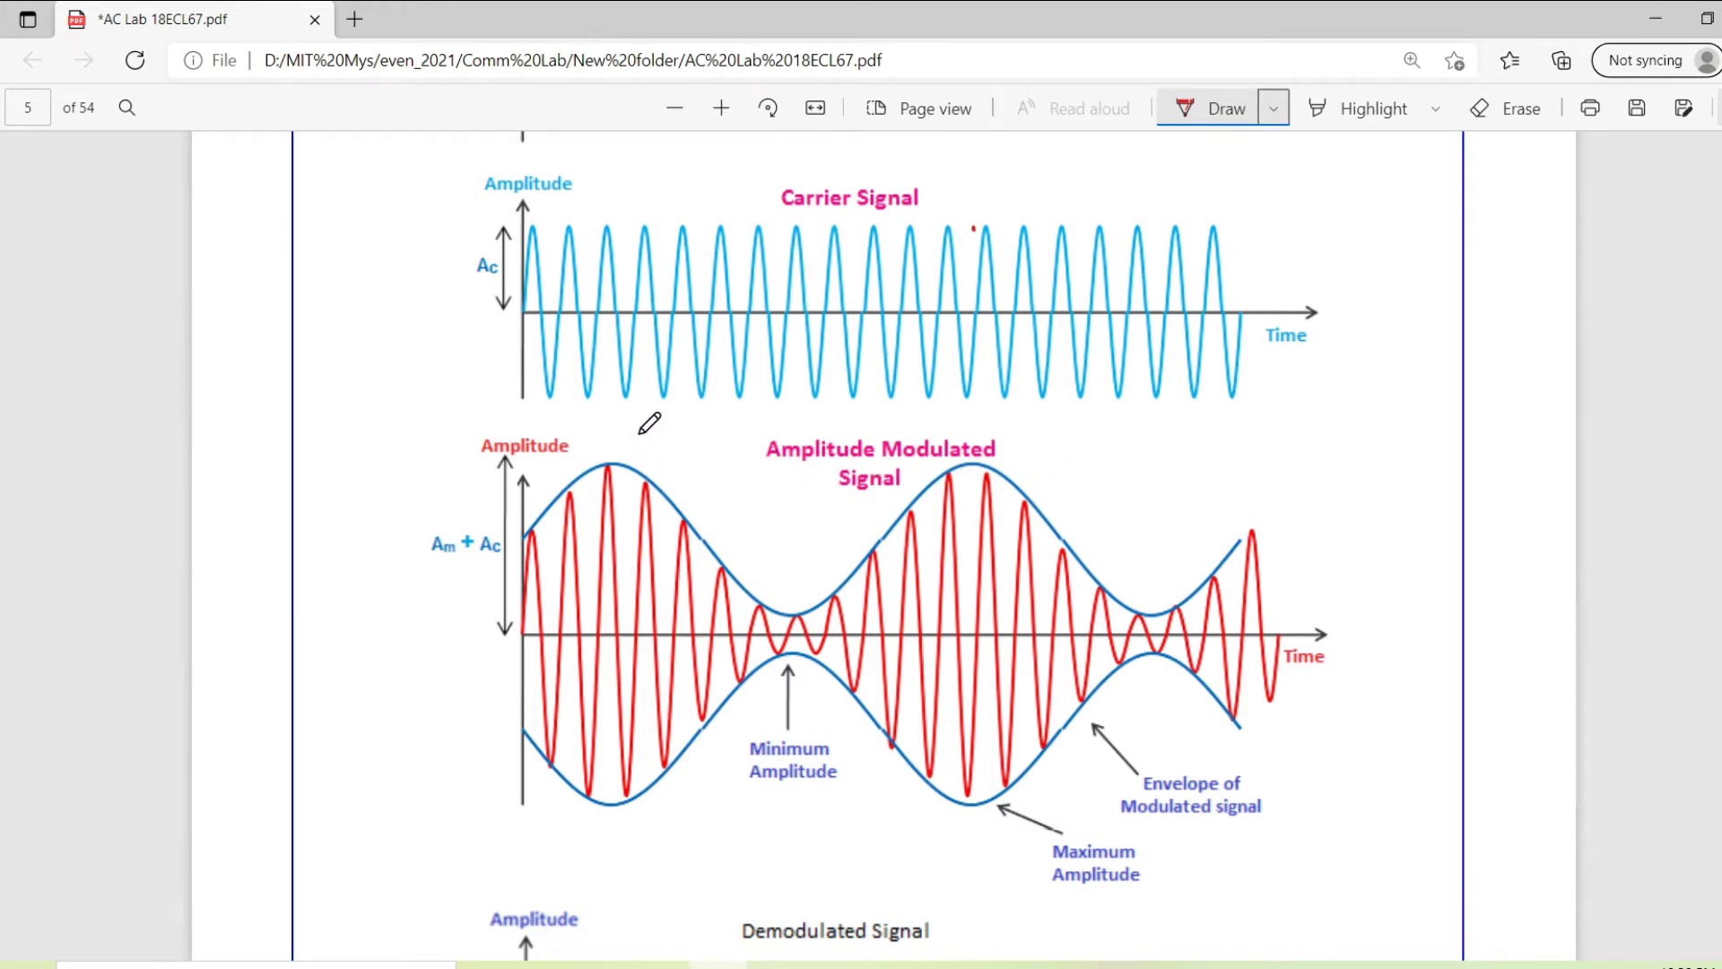
Handwrite red labels Emx at the AM envelope's peak and Emi at its dip
mouse_move(640, 436)
mouse_down()
mouse_move(643, 461)
mouse_move(662, 458)
mouse_move(647, 435)
mouse_up()
drag(784, 610, 784, 578)
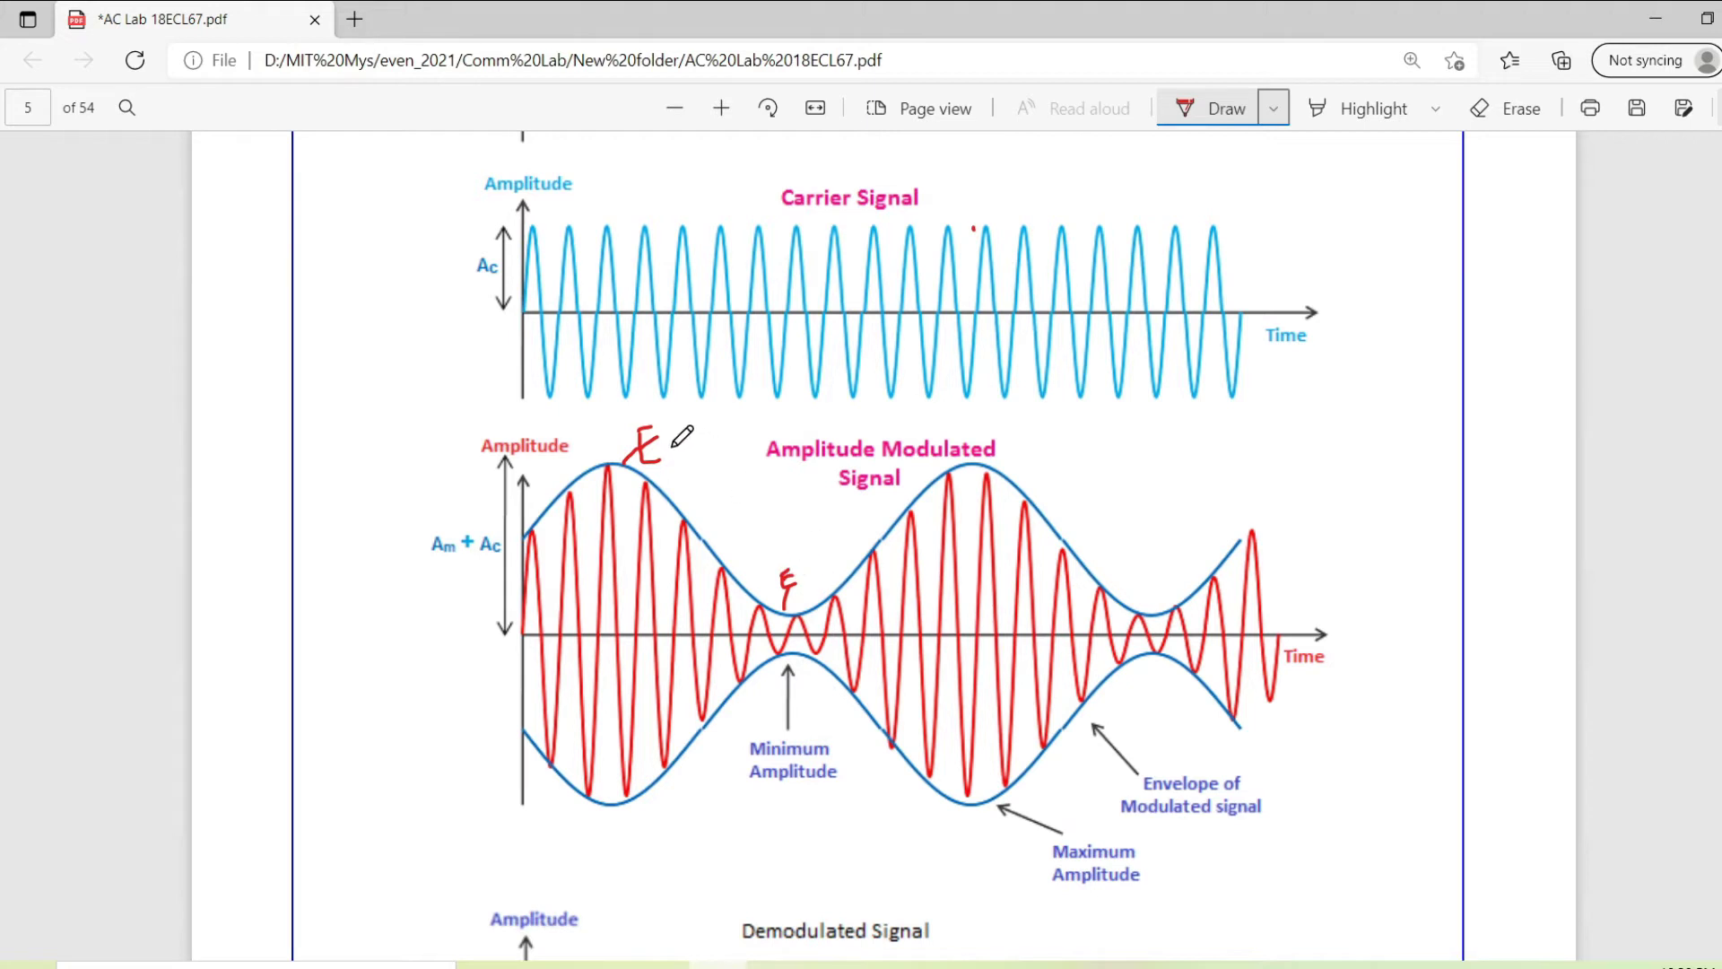
drag(670, 461, 710, 461)
drag(709, 452, 699, 461)
drag(819, 570, 825, 563)
Scroll from page 5's waveforms up to page 4's % modulation index formula
scroll(797, 621, down, 4)
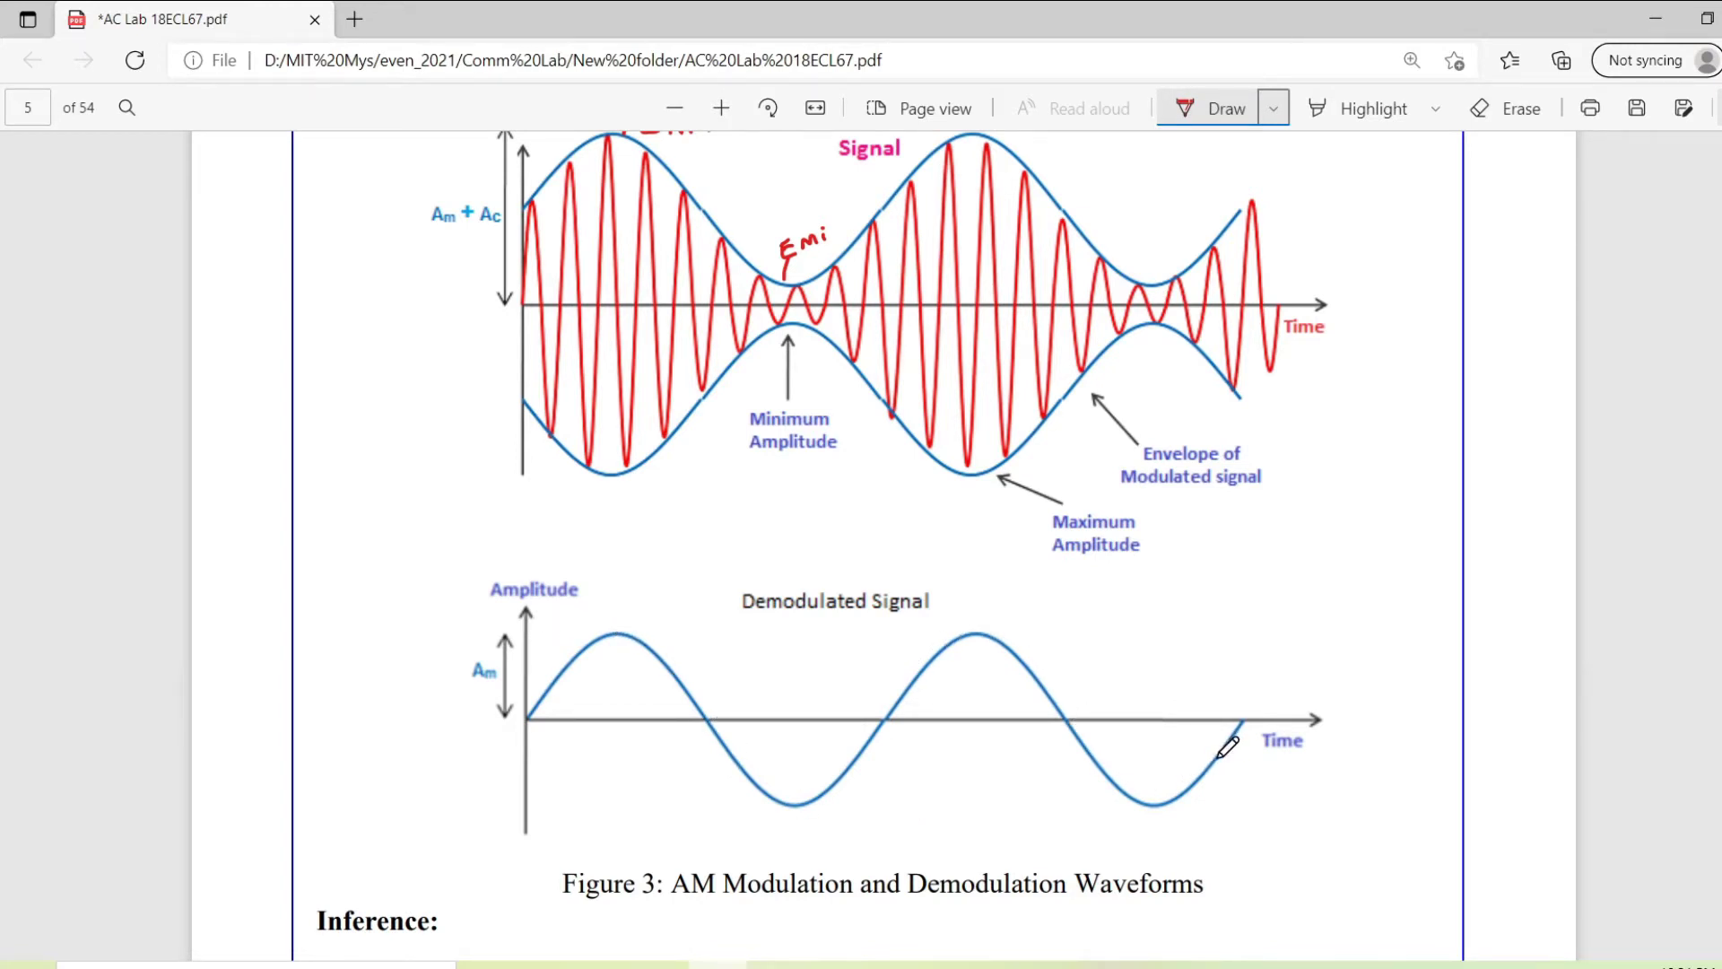
scroll(1226, 745, up, 10)
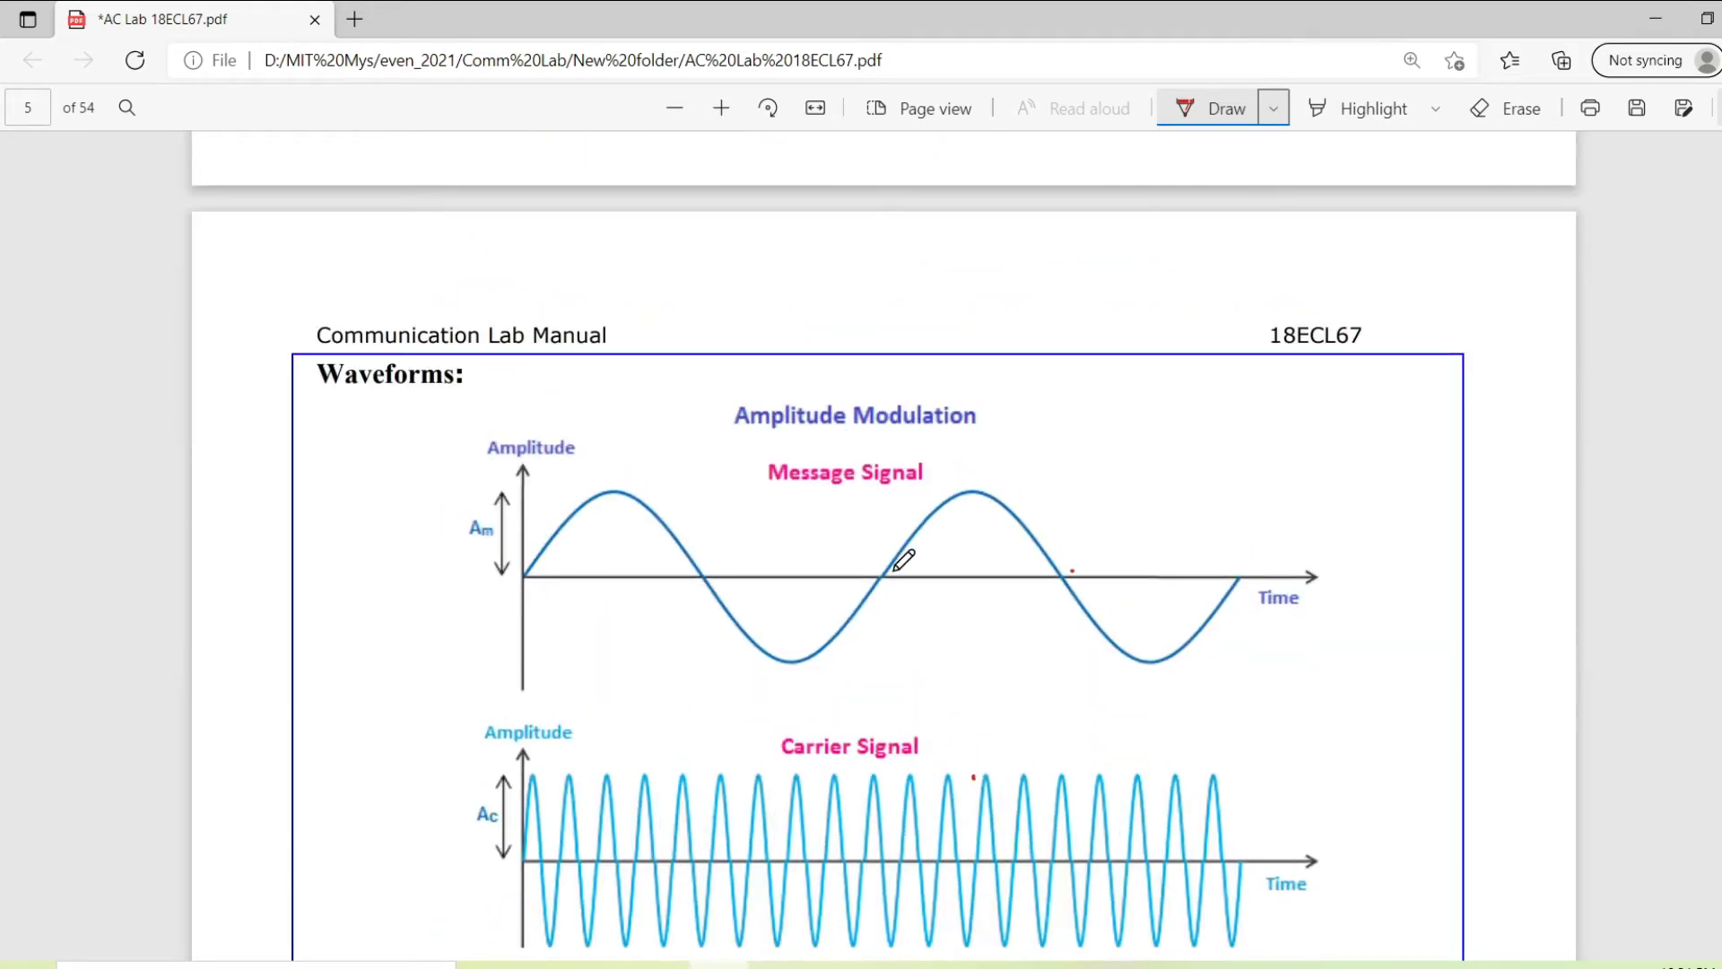
scroll(906, 572, down, 10)
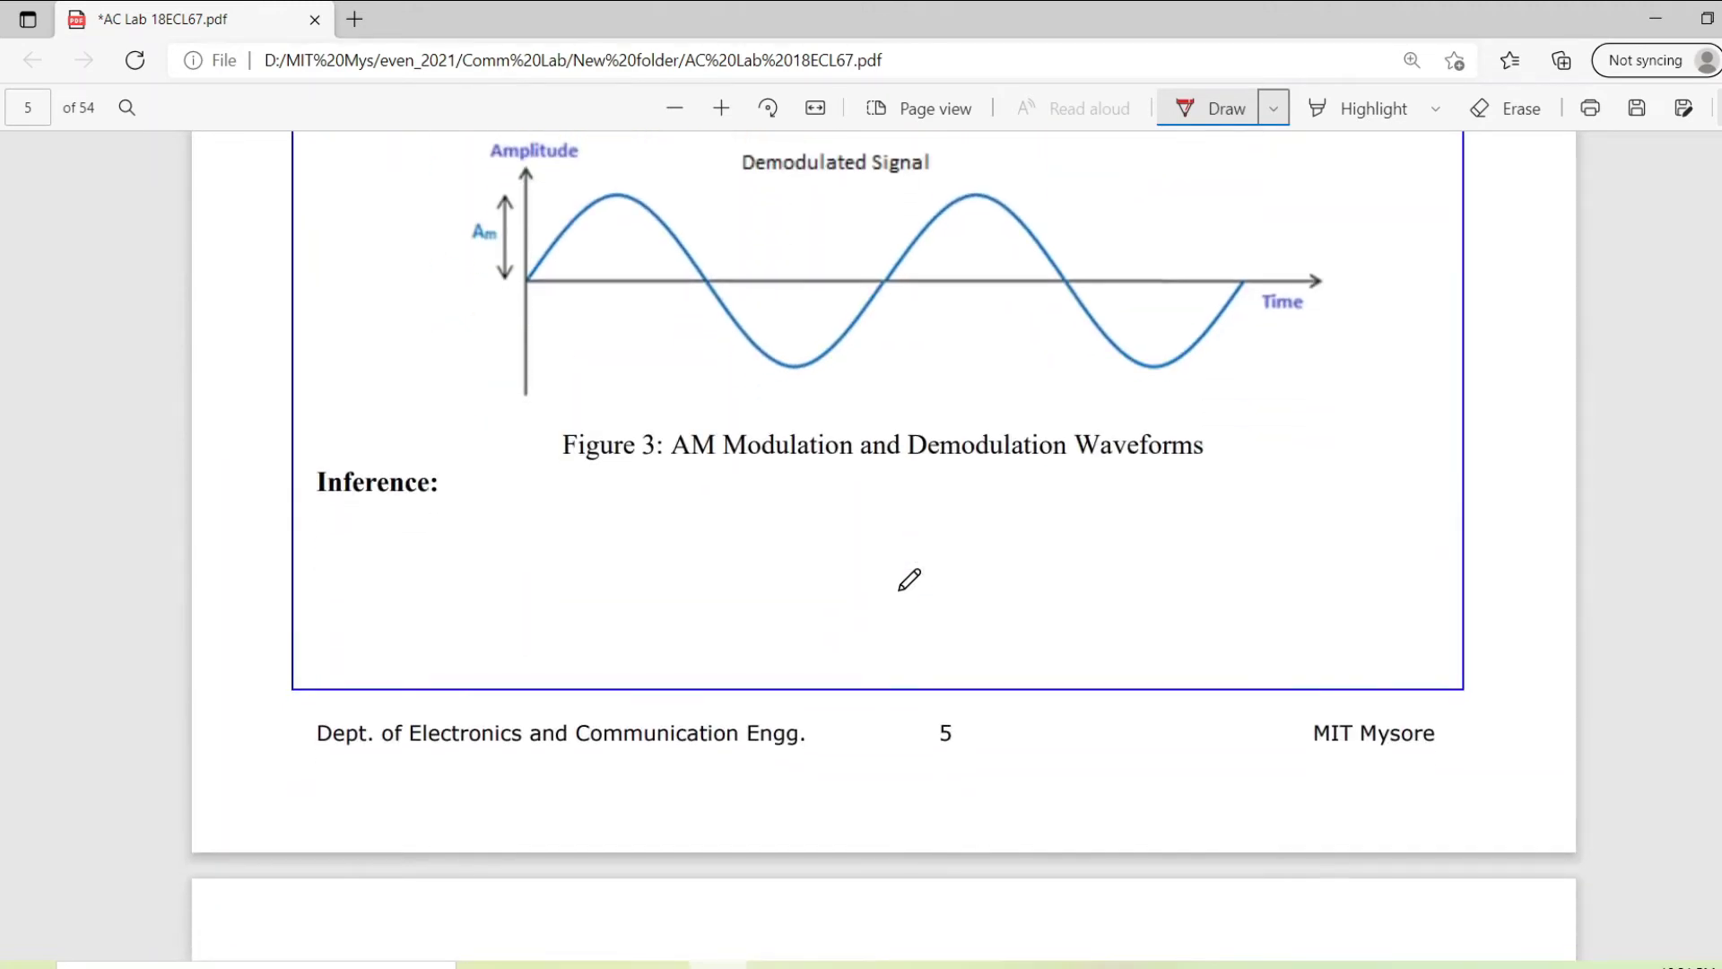
scroll(920, 579, up, 8)
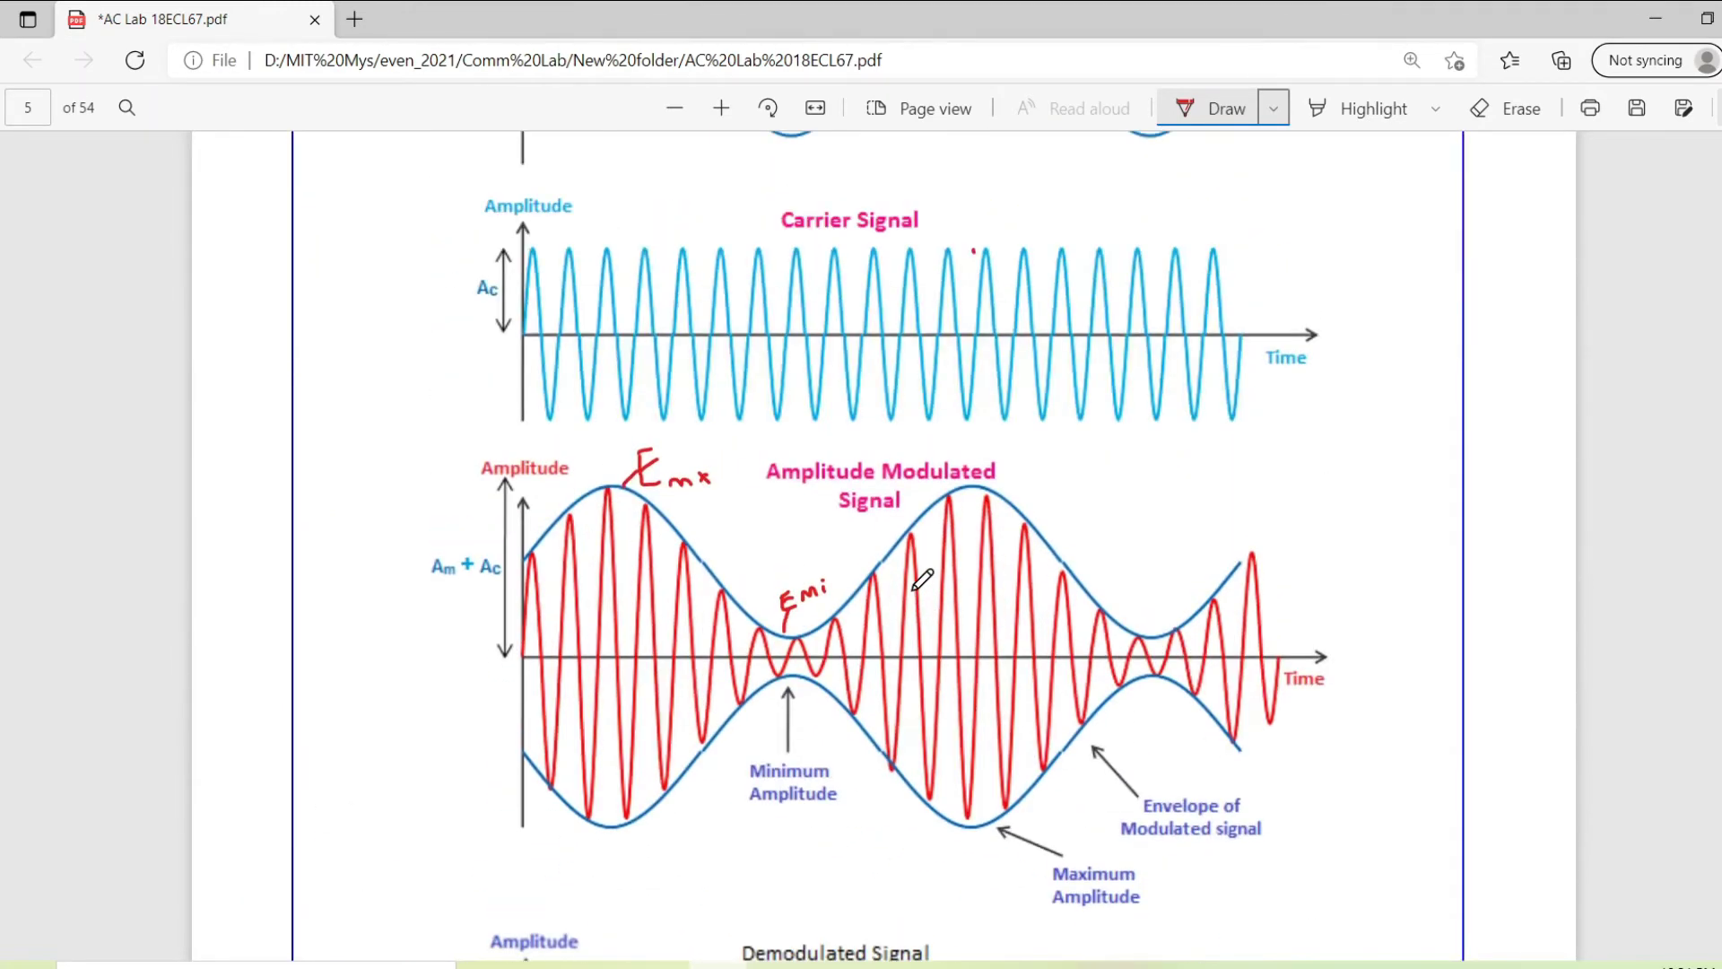
scroll(913, 579, up, 4)
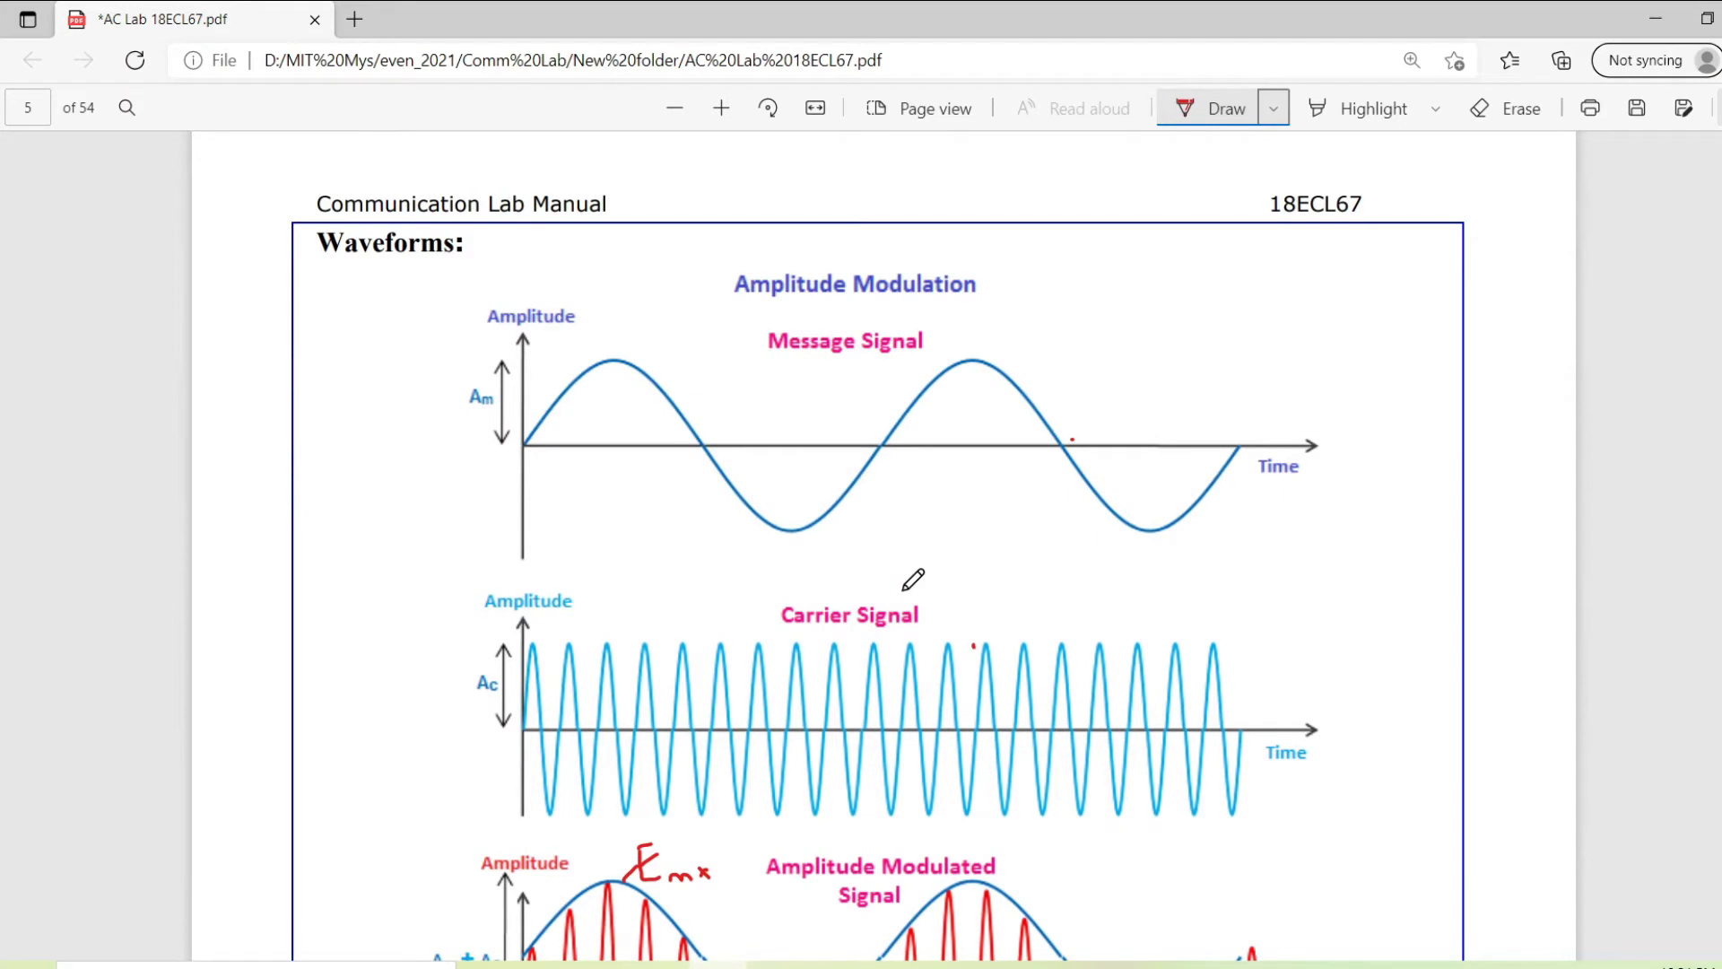
scroll(914, 579, up, 5)
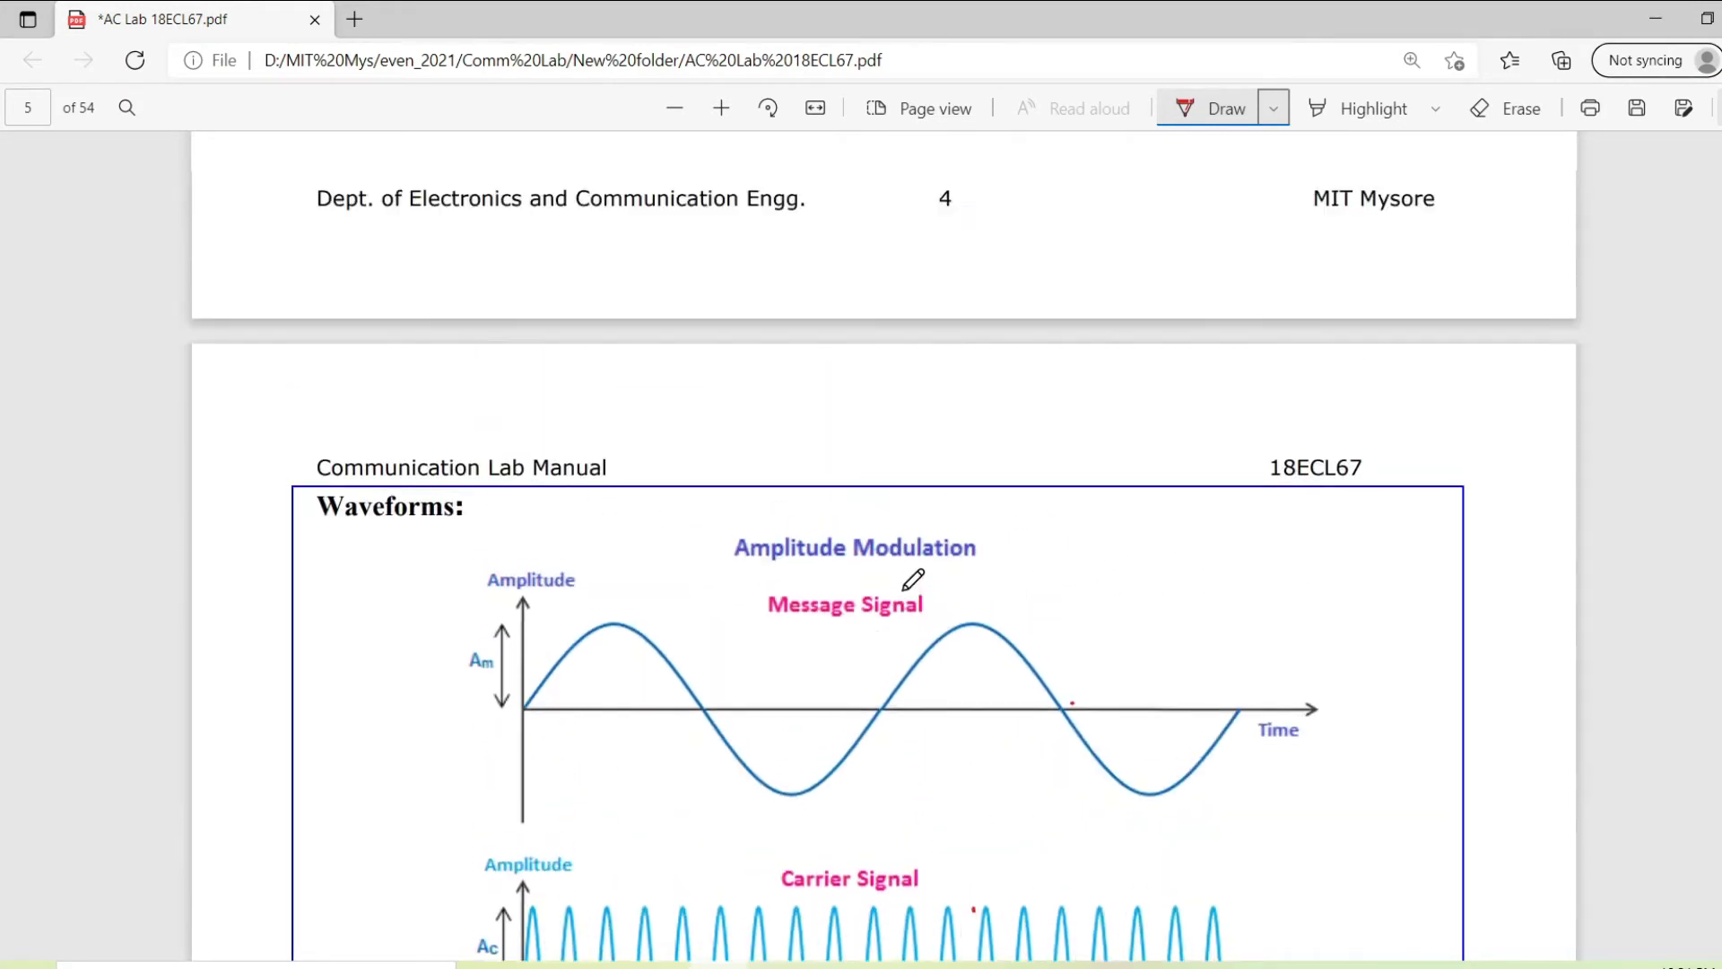
scroll(908, 598, up, 10)
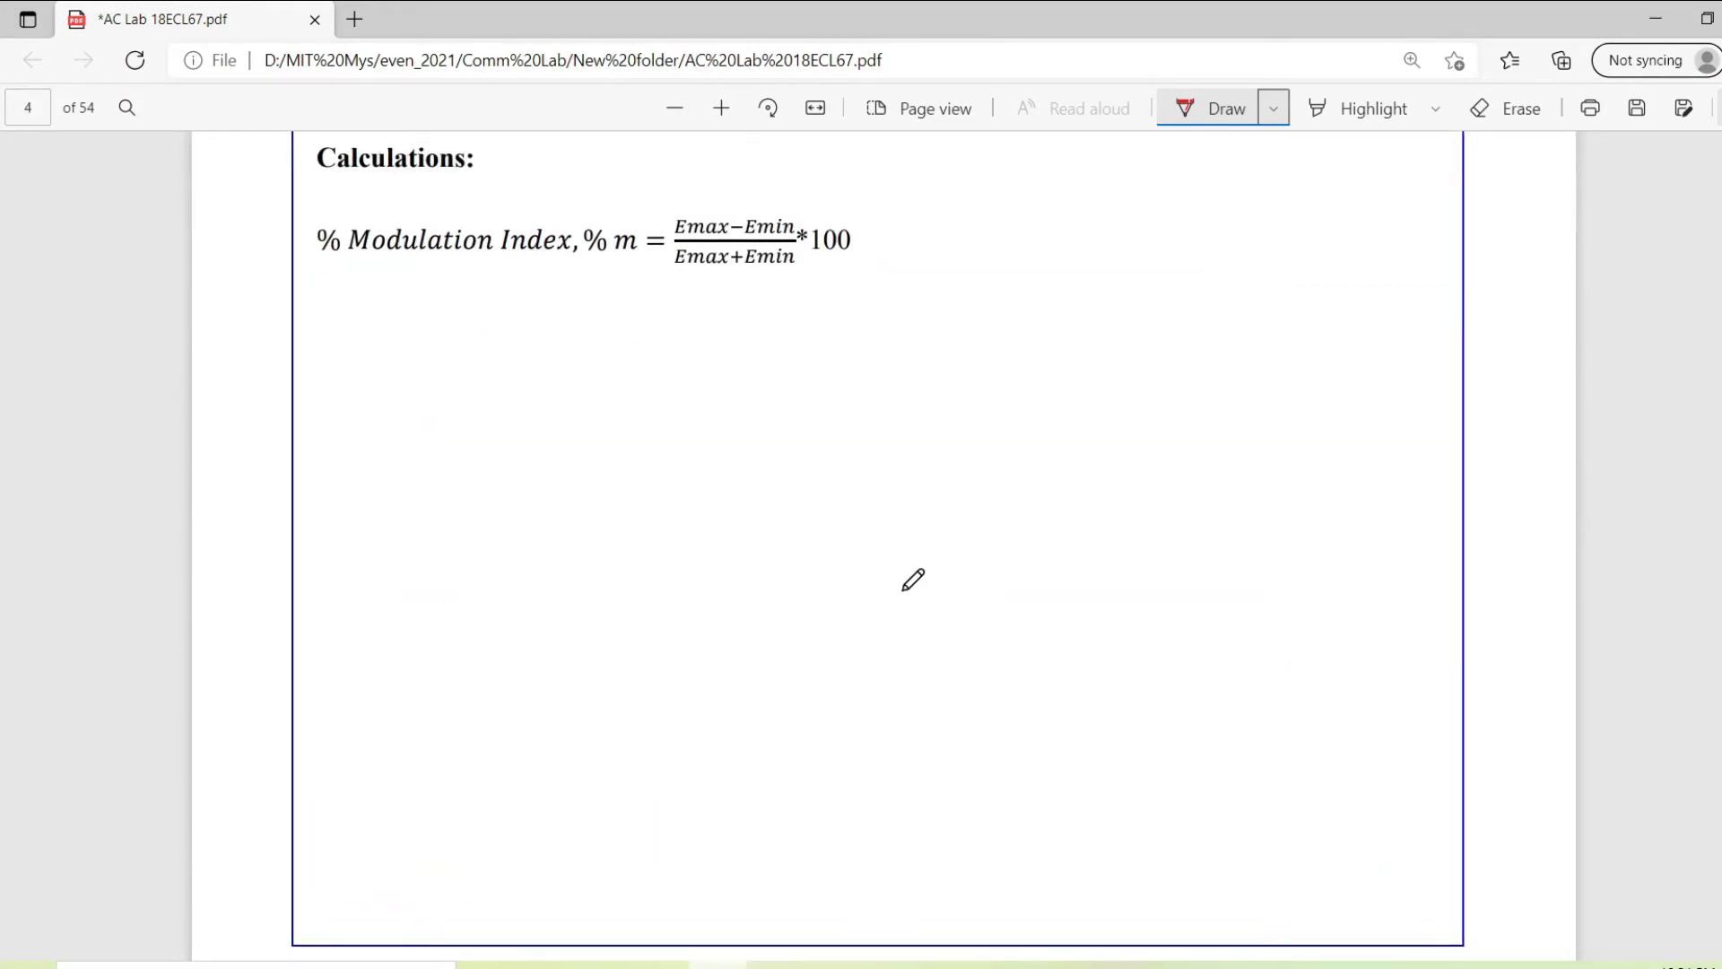
Underline the 500Hz and 5kHz values above Table 1 in red ink
scroll(913, 580, up, 5)
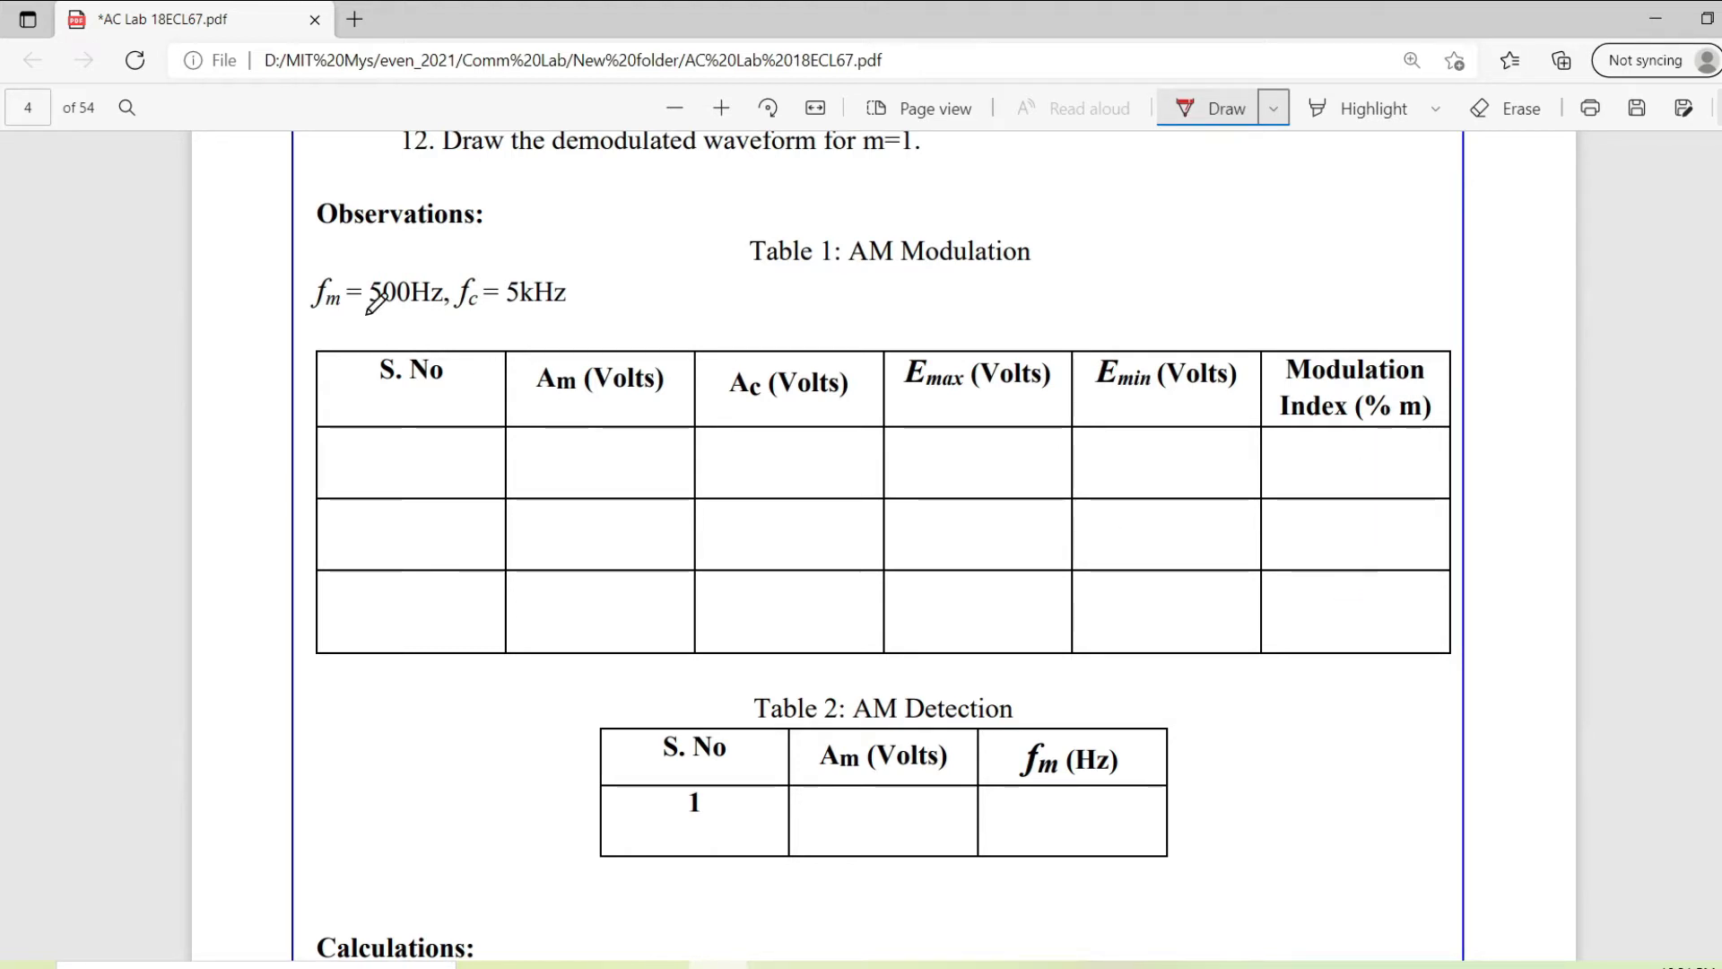
drag(366, 312, 511, 311)
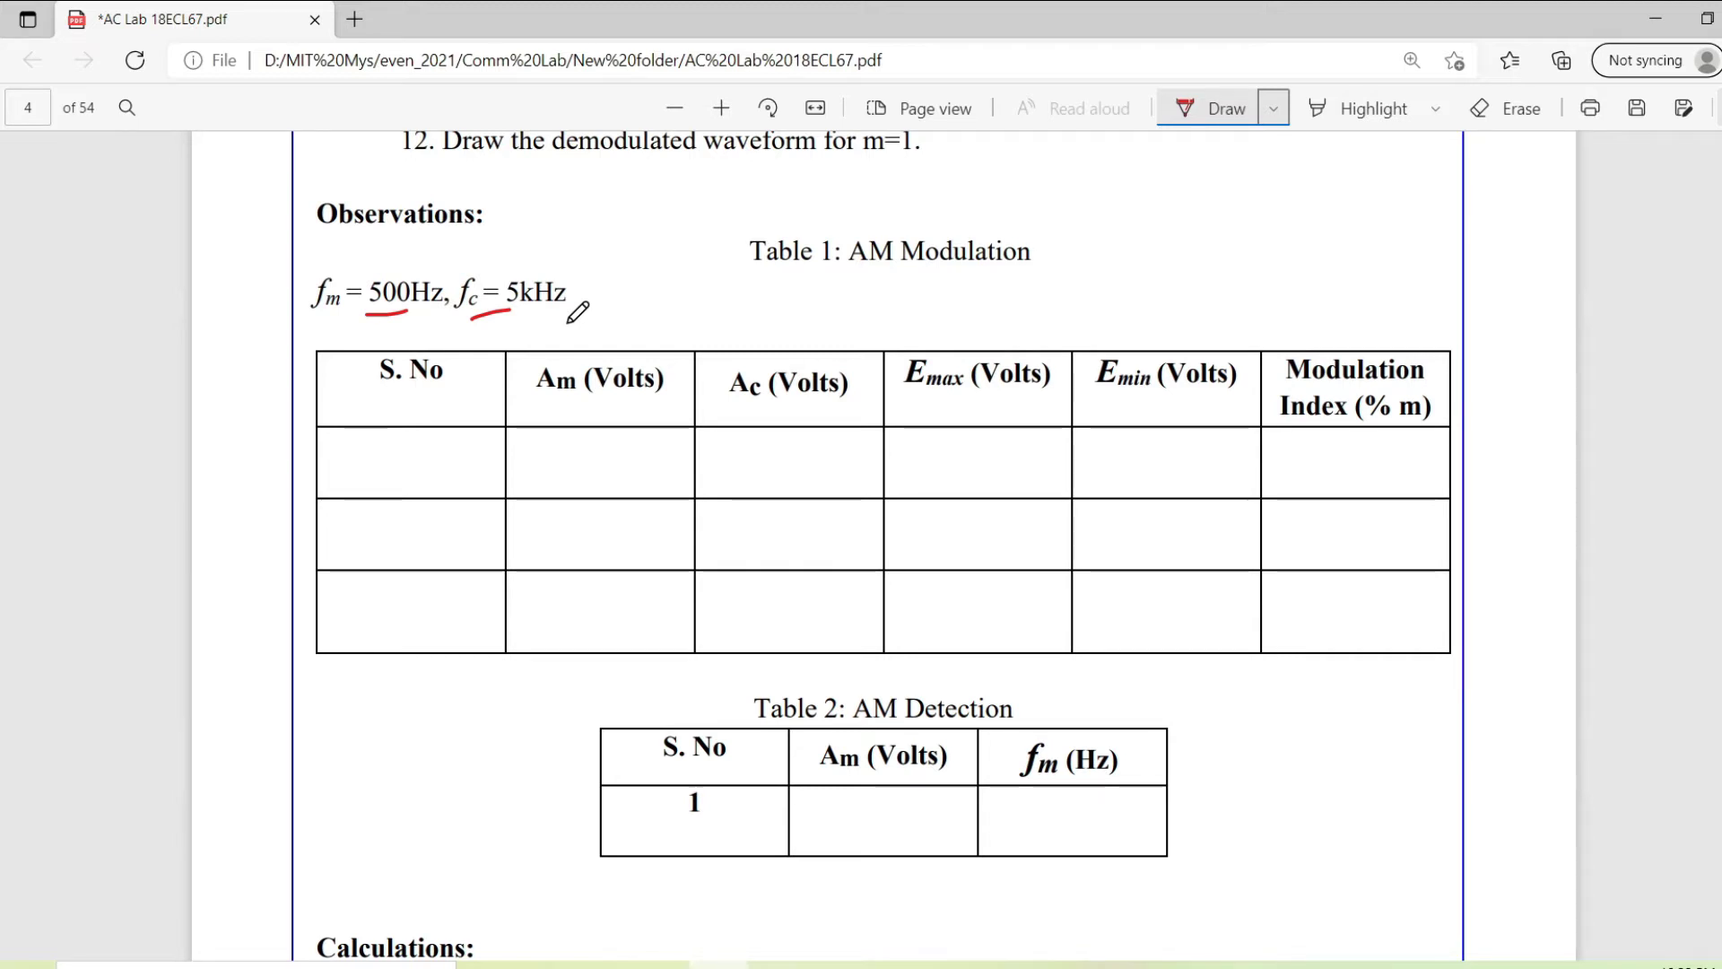
scroll(950, 654, down, 3)
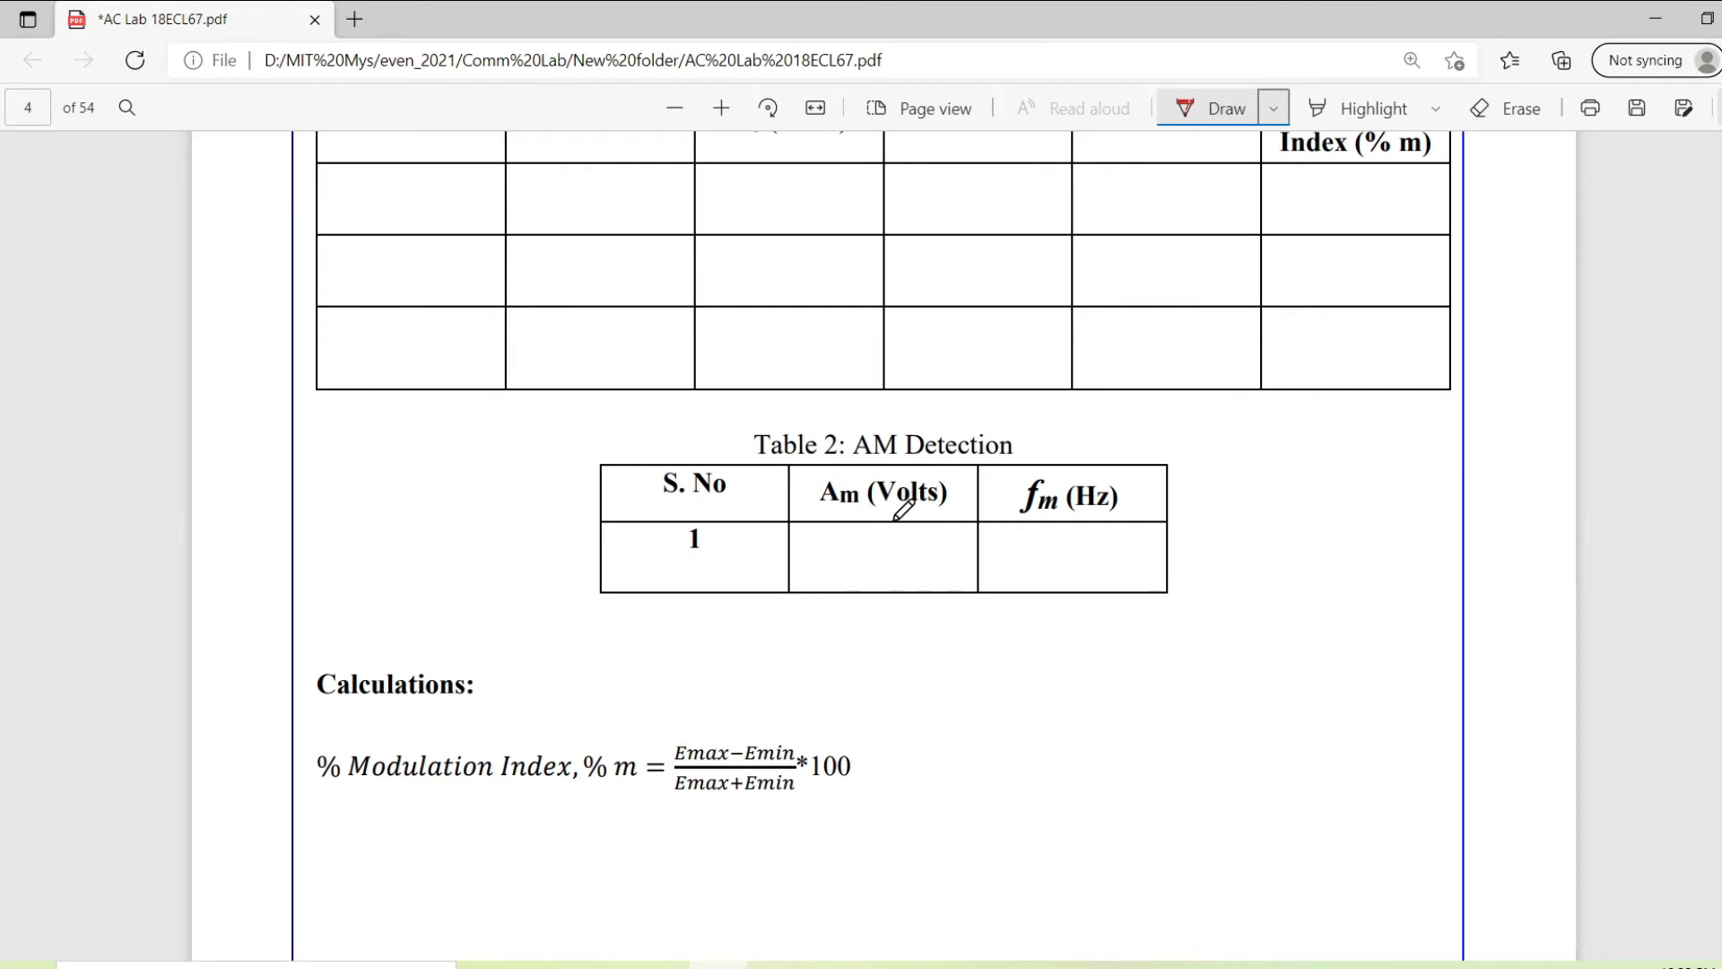
Add a red tick beside the message signal graph and a red mark on the demodulated waveform
scroll(908, 448, up, 4)
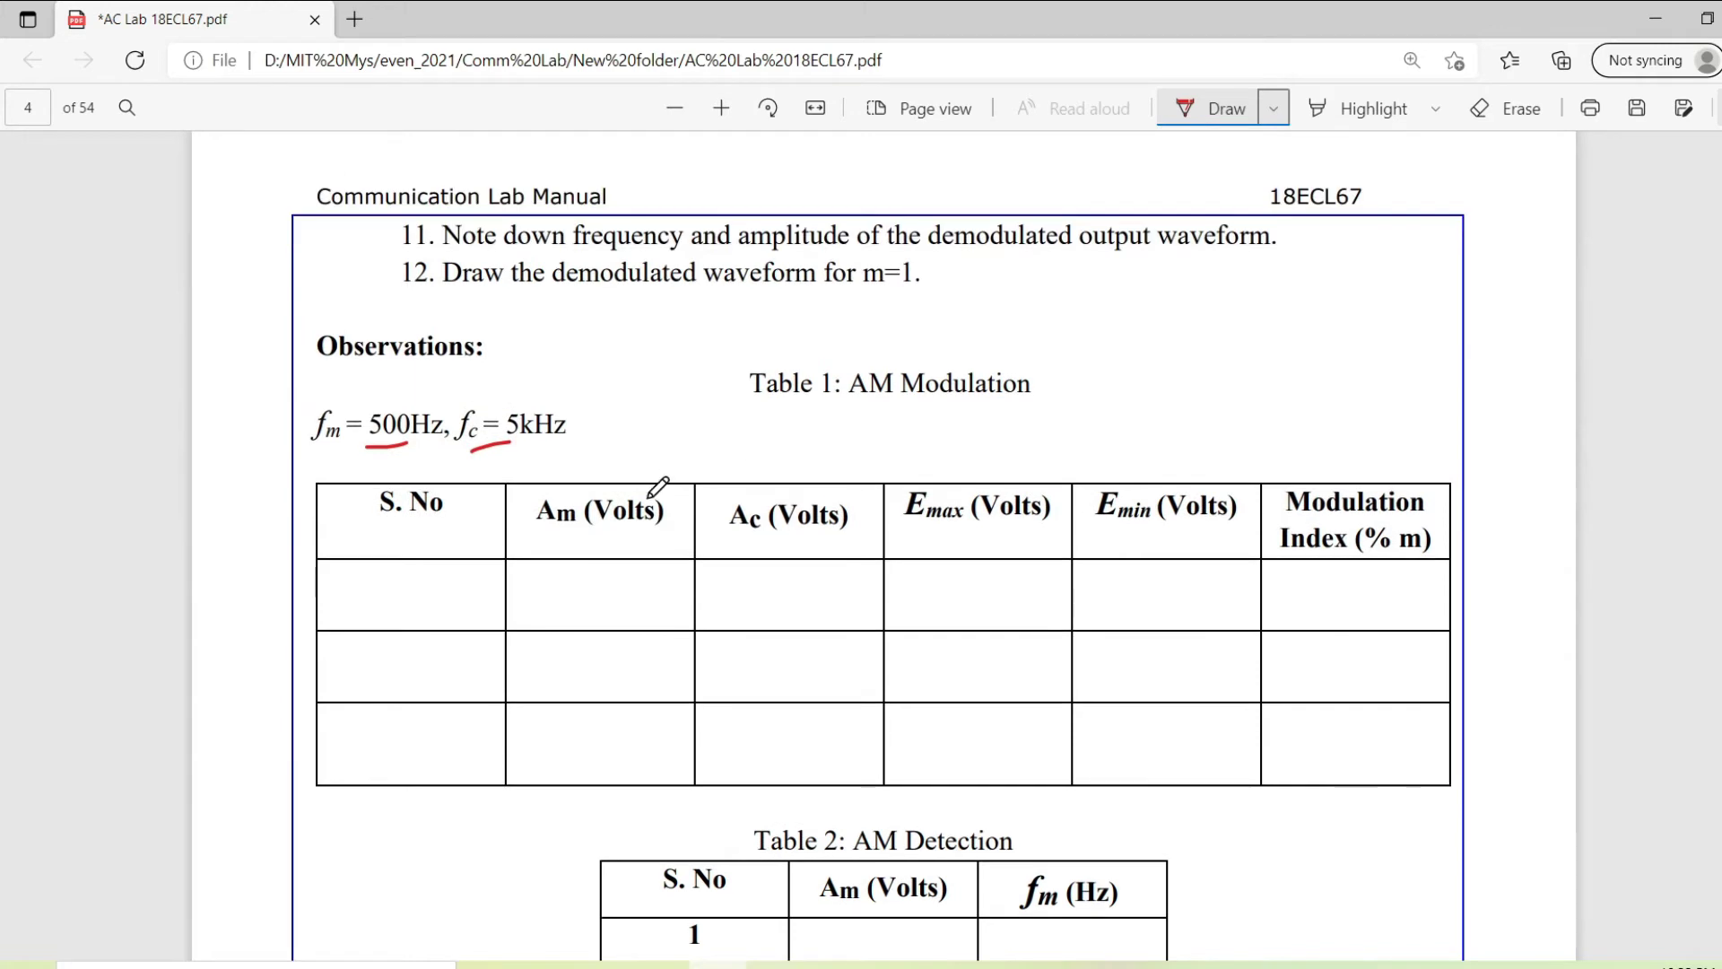
scroll(904, 565, down, 2)
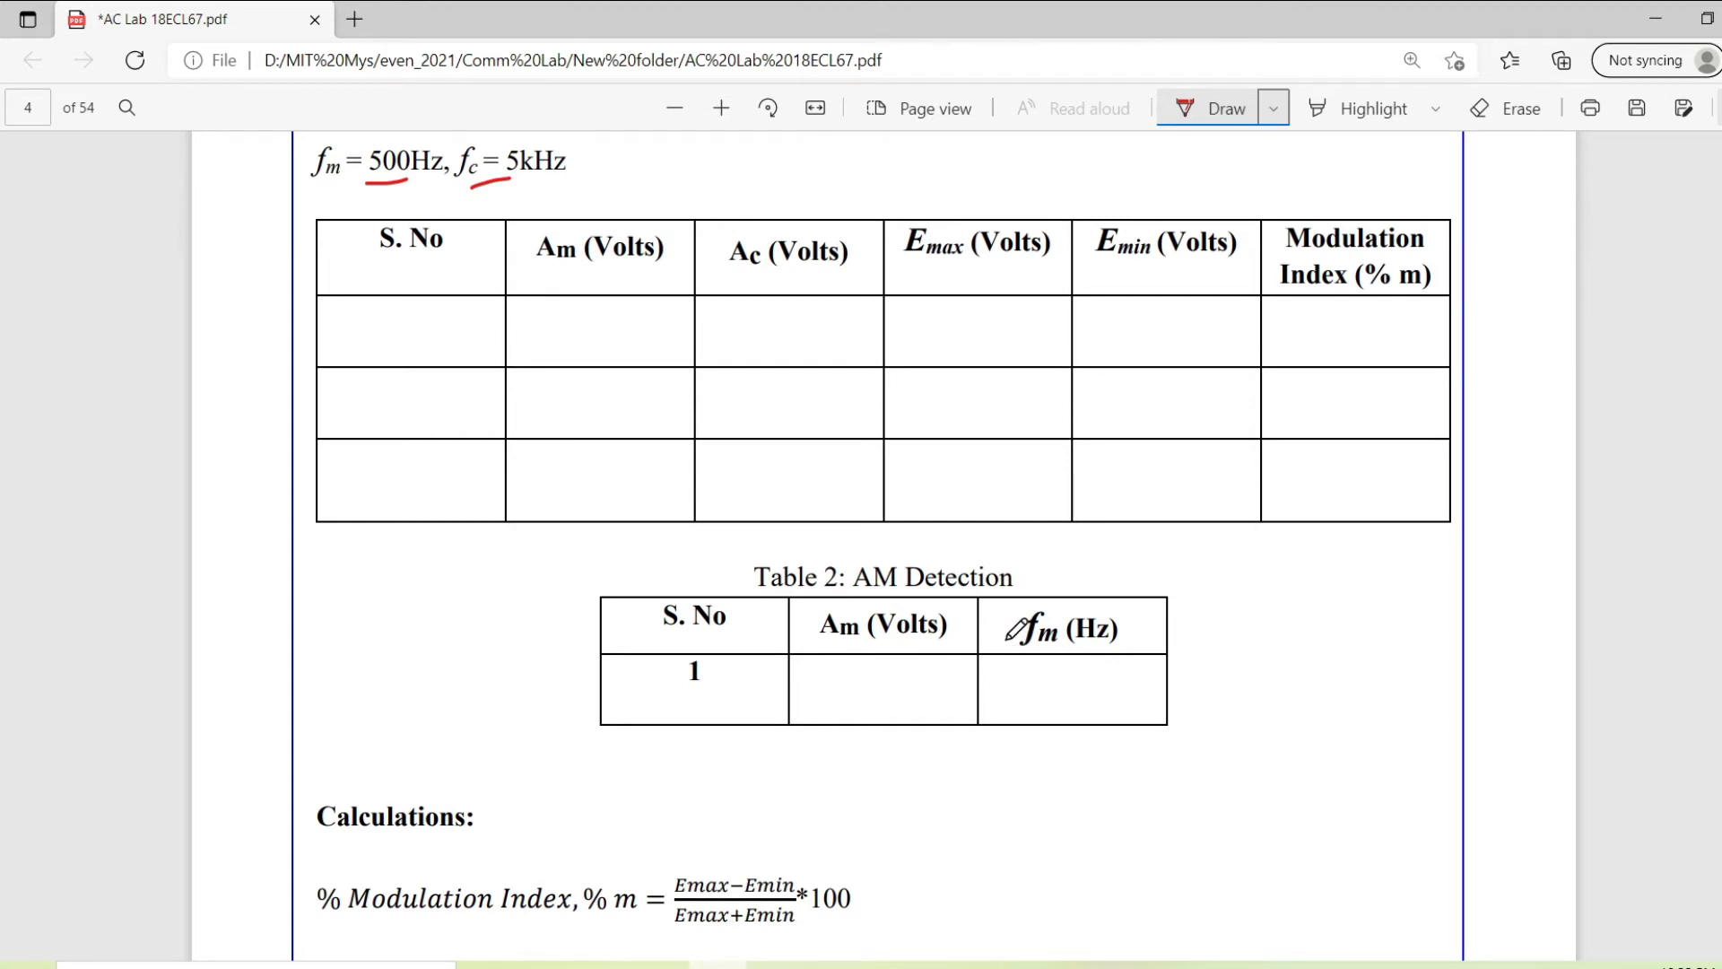
scroll(1027, 615, up, 4)
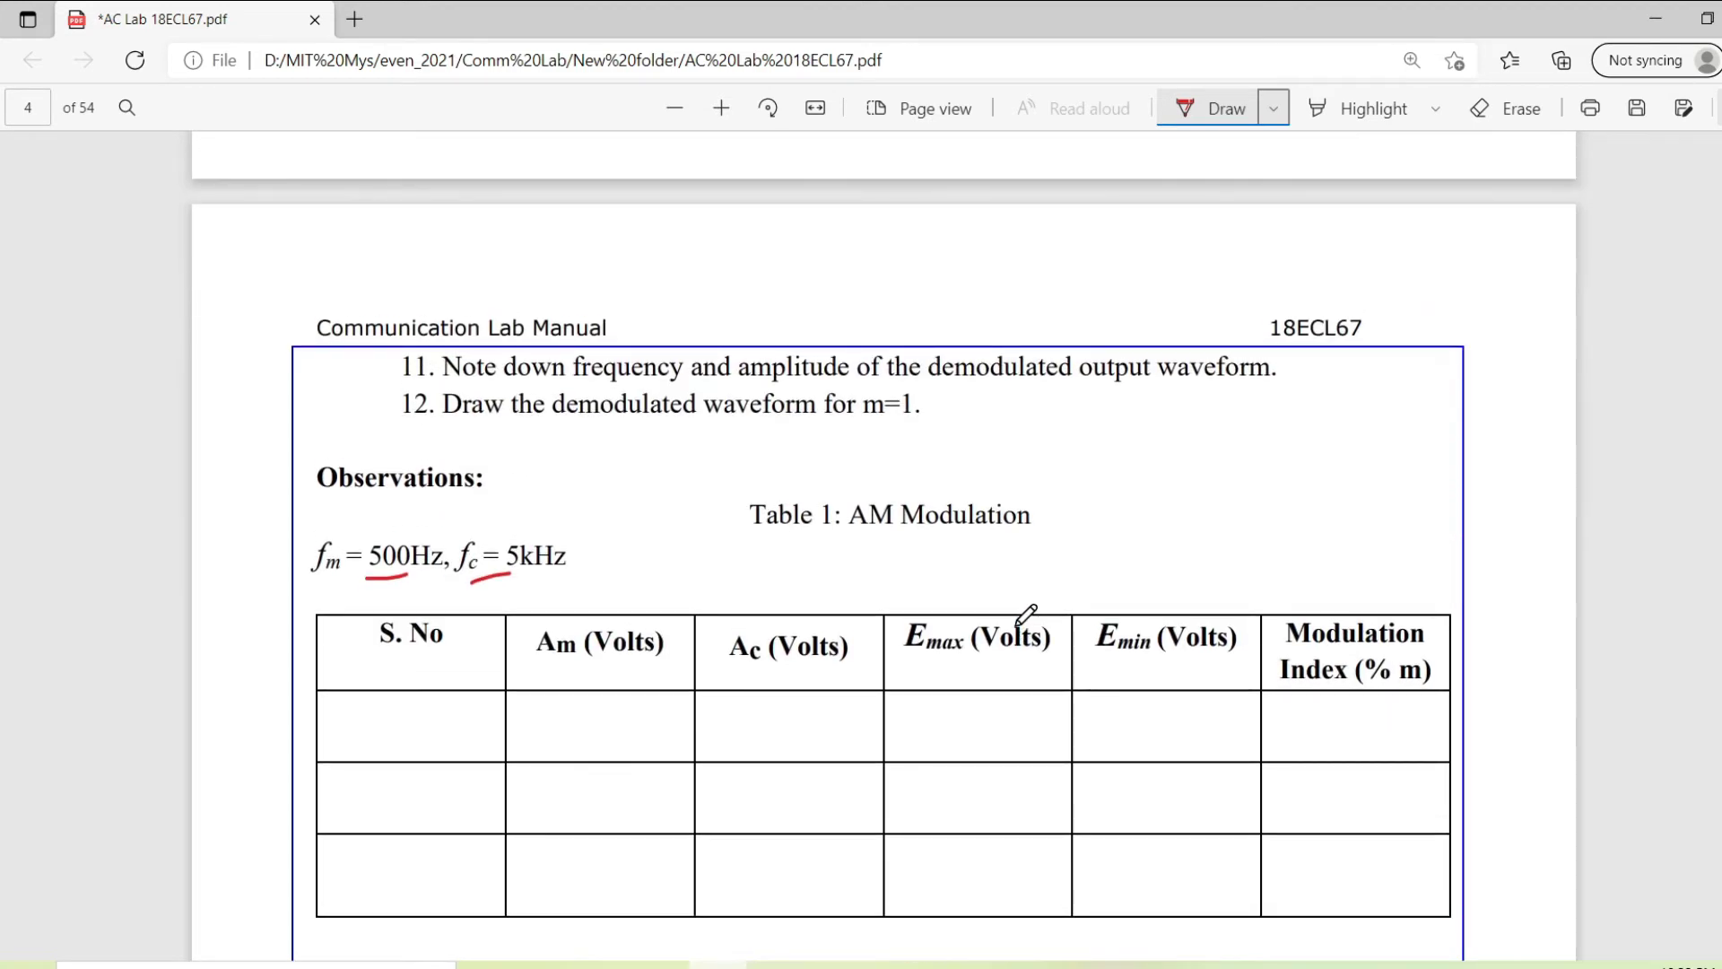
scroll(987, 556, up, 12)
scroll(1036, 597, down, 20)
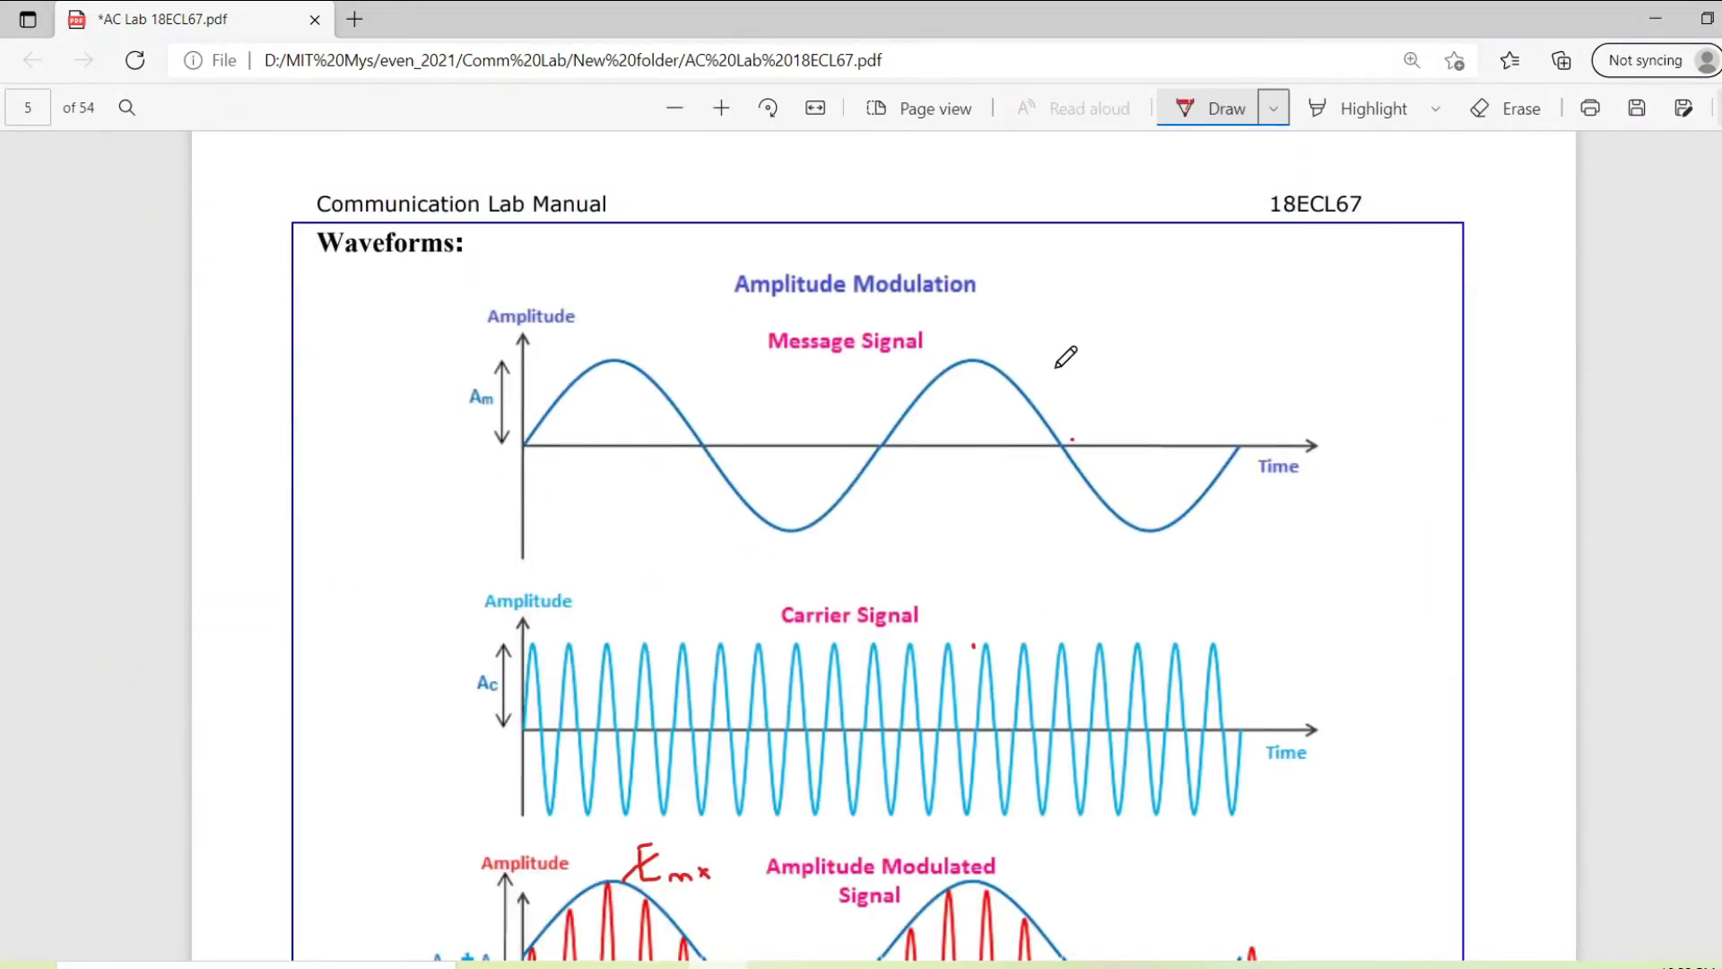
drag(1056, 406, 1071, 391)
scroll(1059, 449, down, 10)
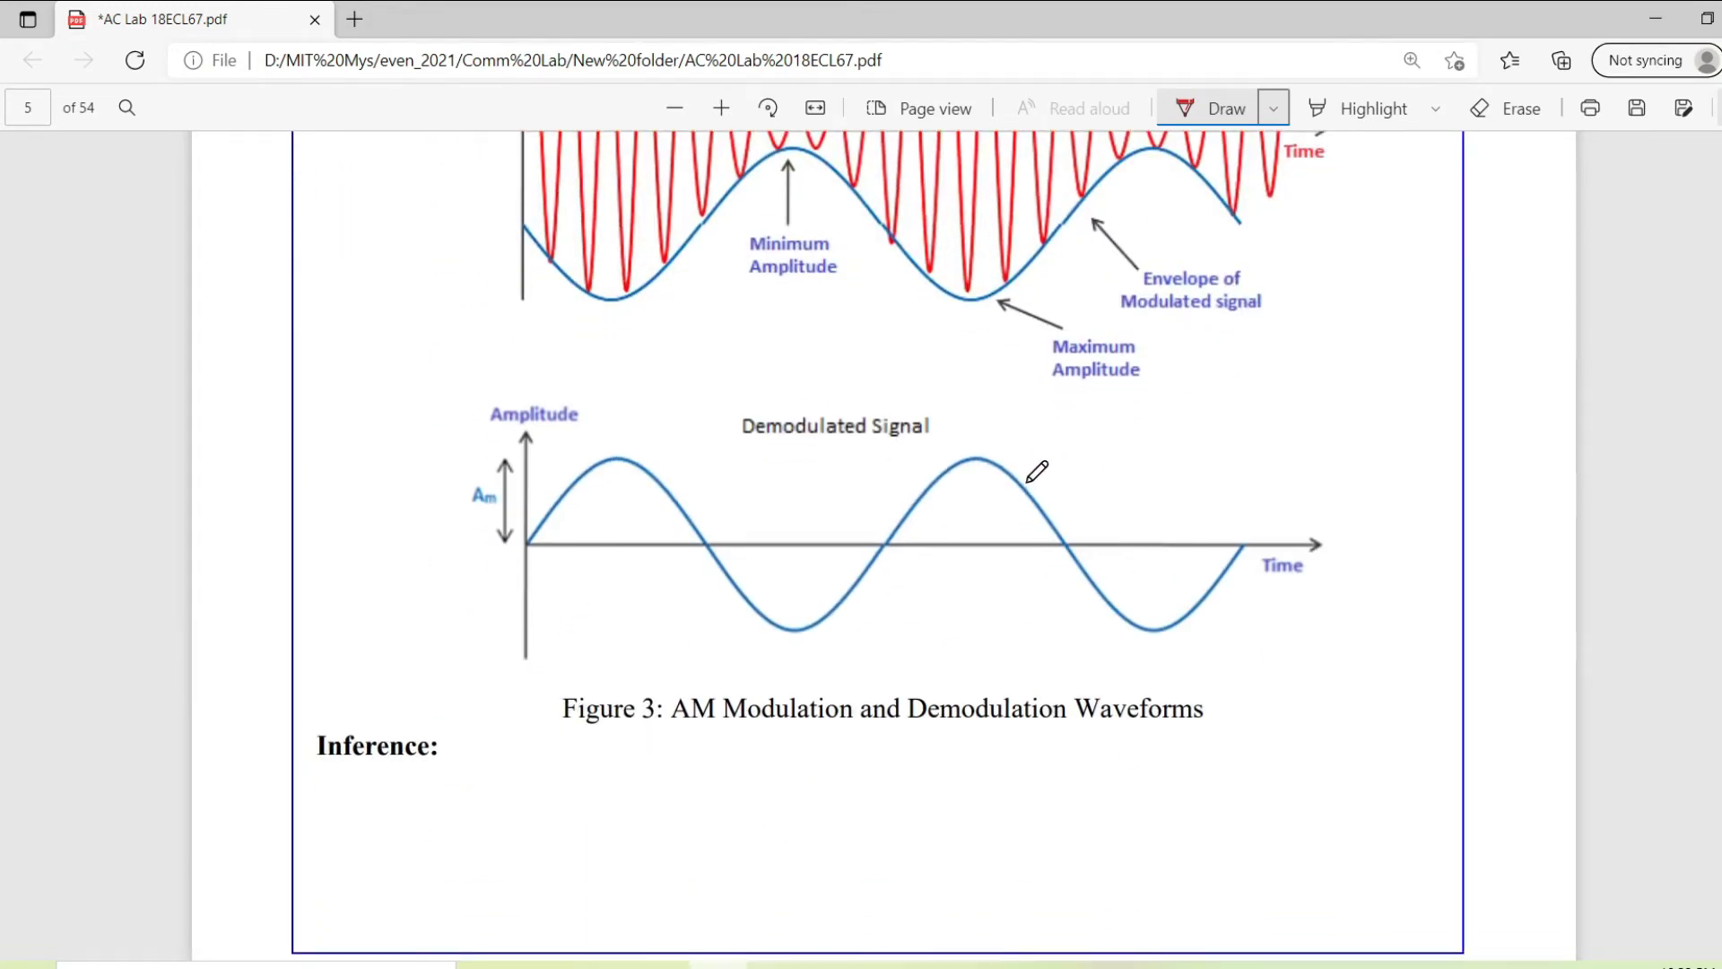
drag(1027, 483, 1028, 491)
scroll(1041, 480, up, 10)
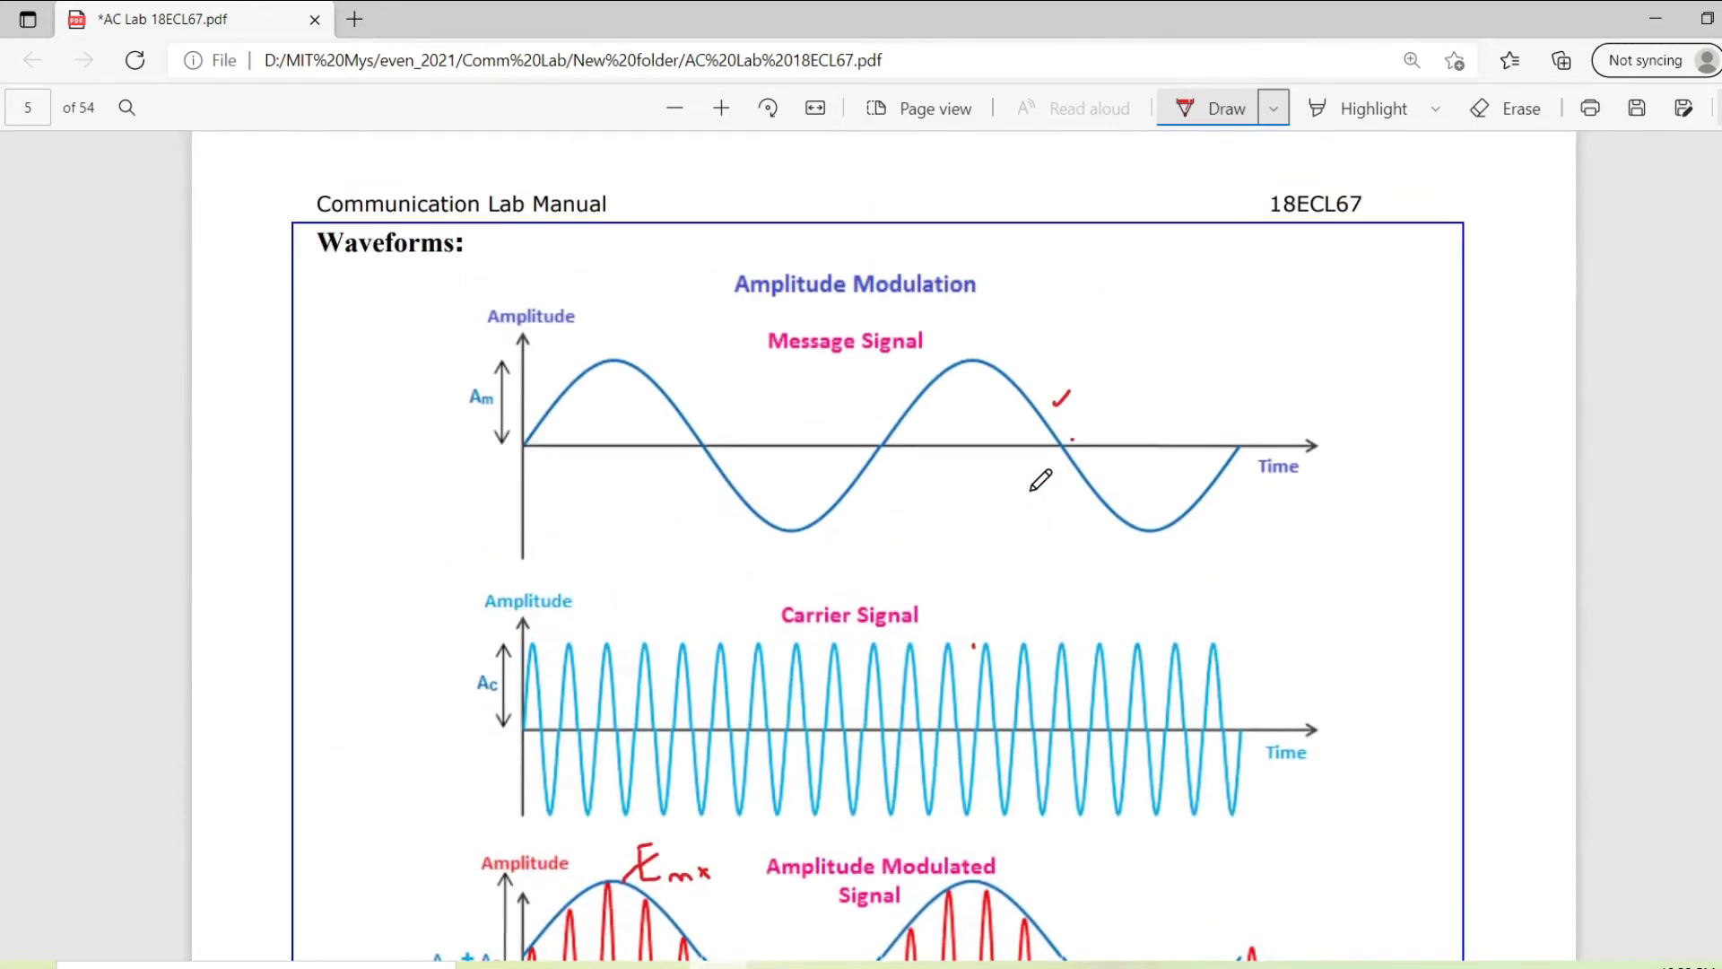
scroll(1040, 480, up, 15)
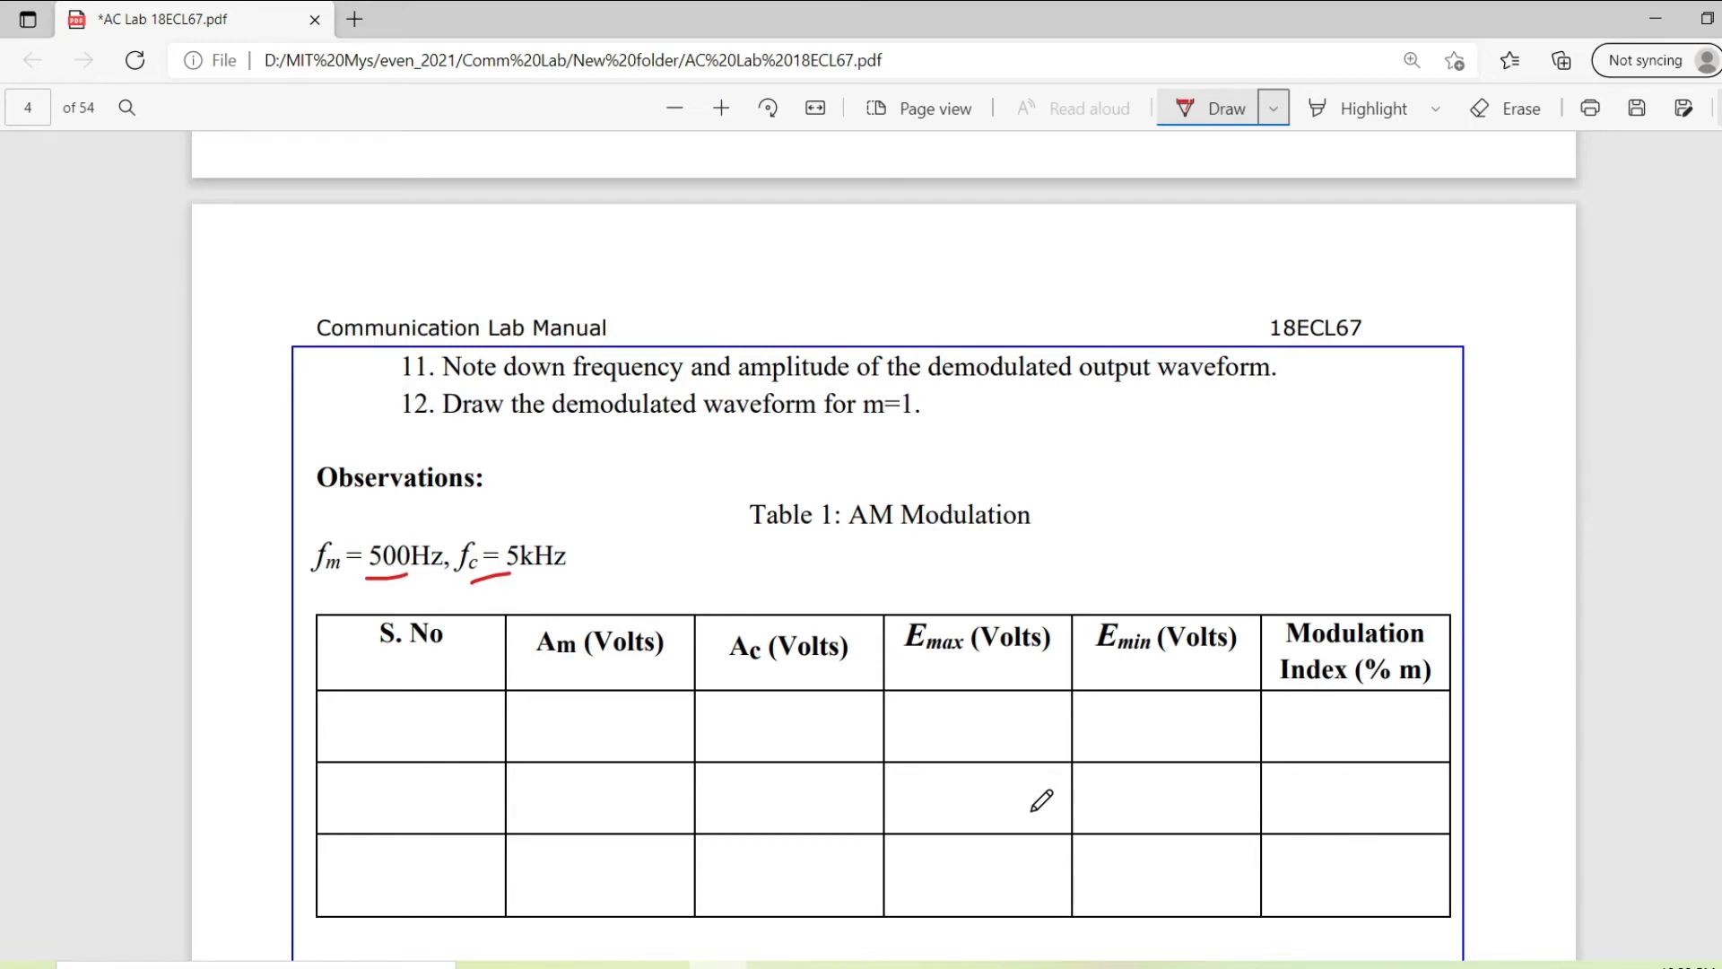
scroll(1042, 800, up, 4)
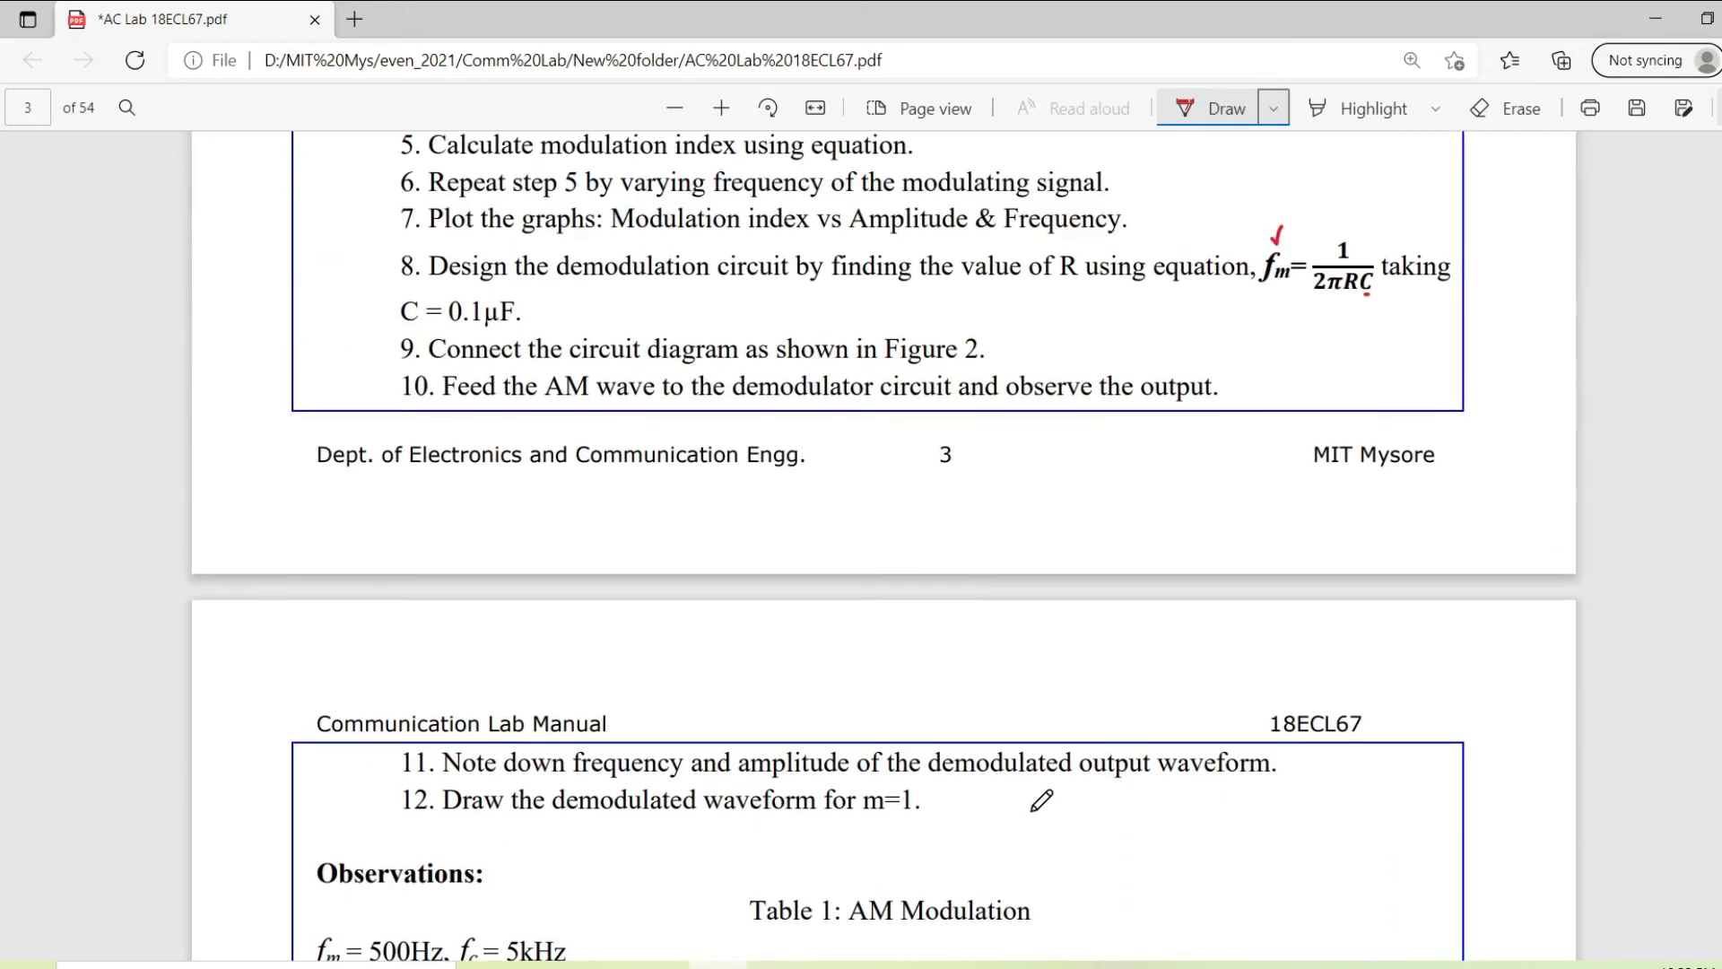
scroll(1042, 800, up, 5)
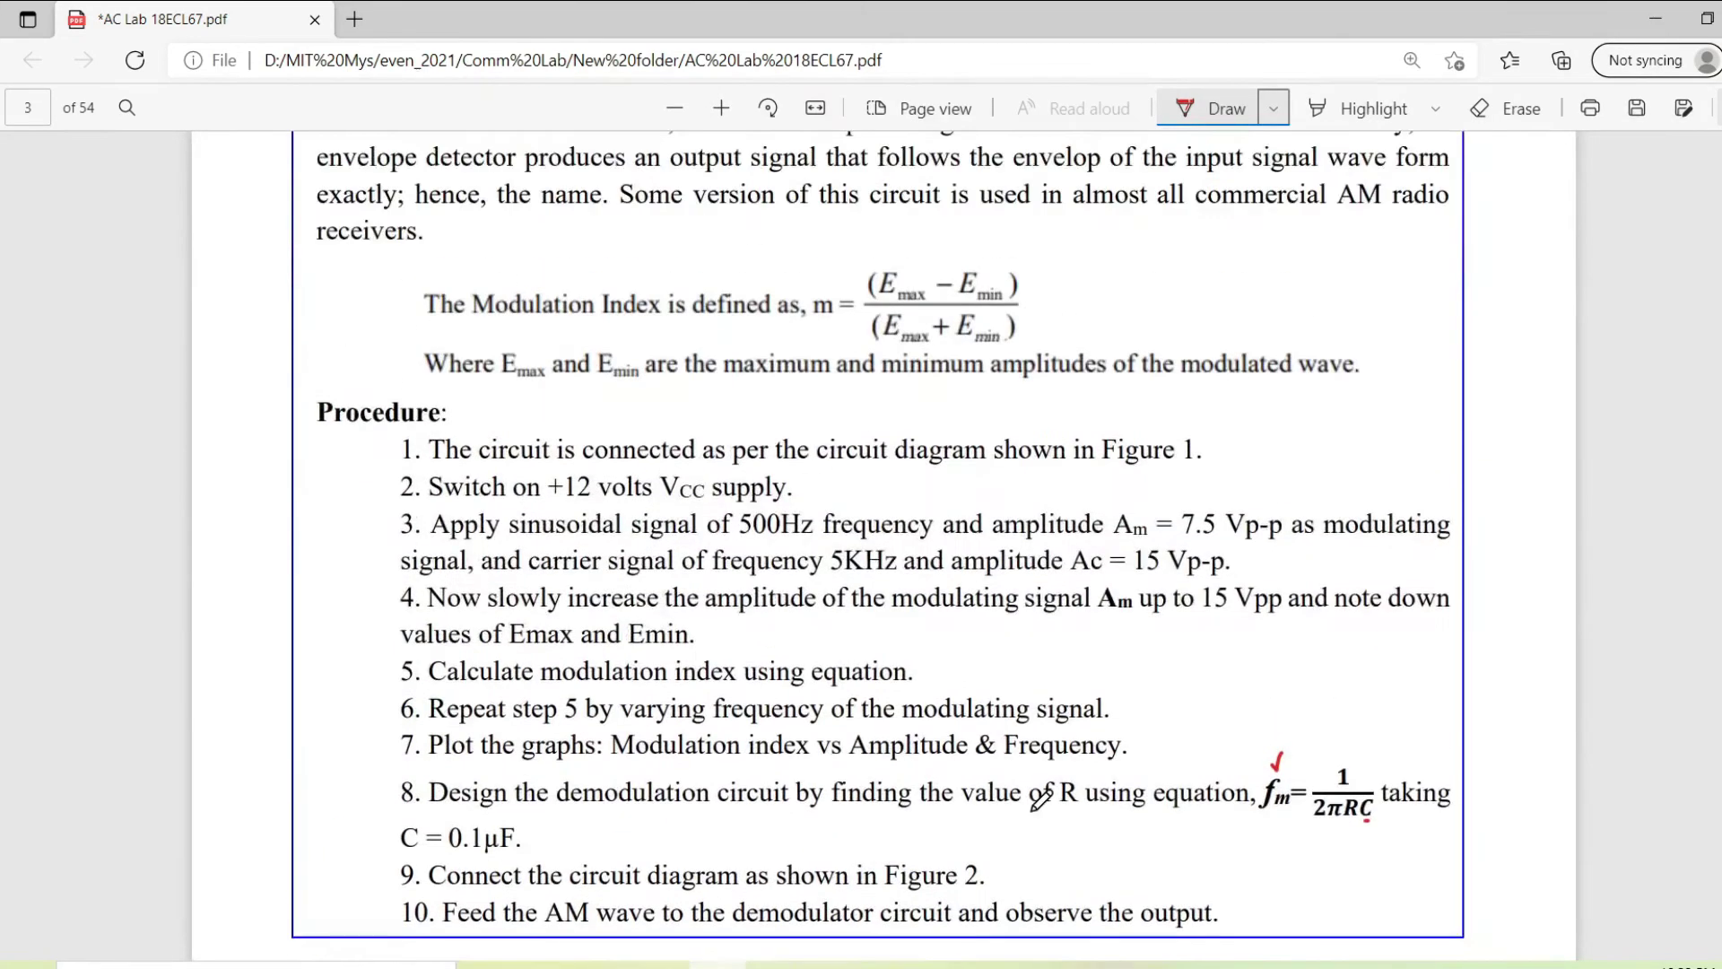
scroll(1041, 801, down, 18)
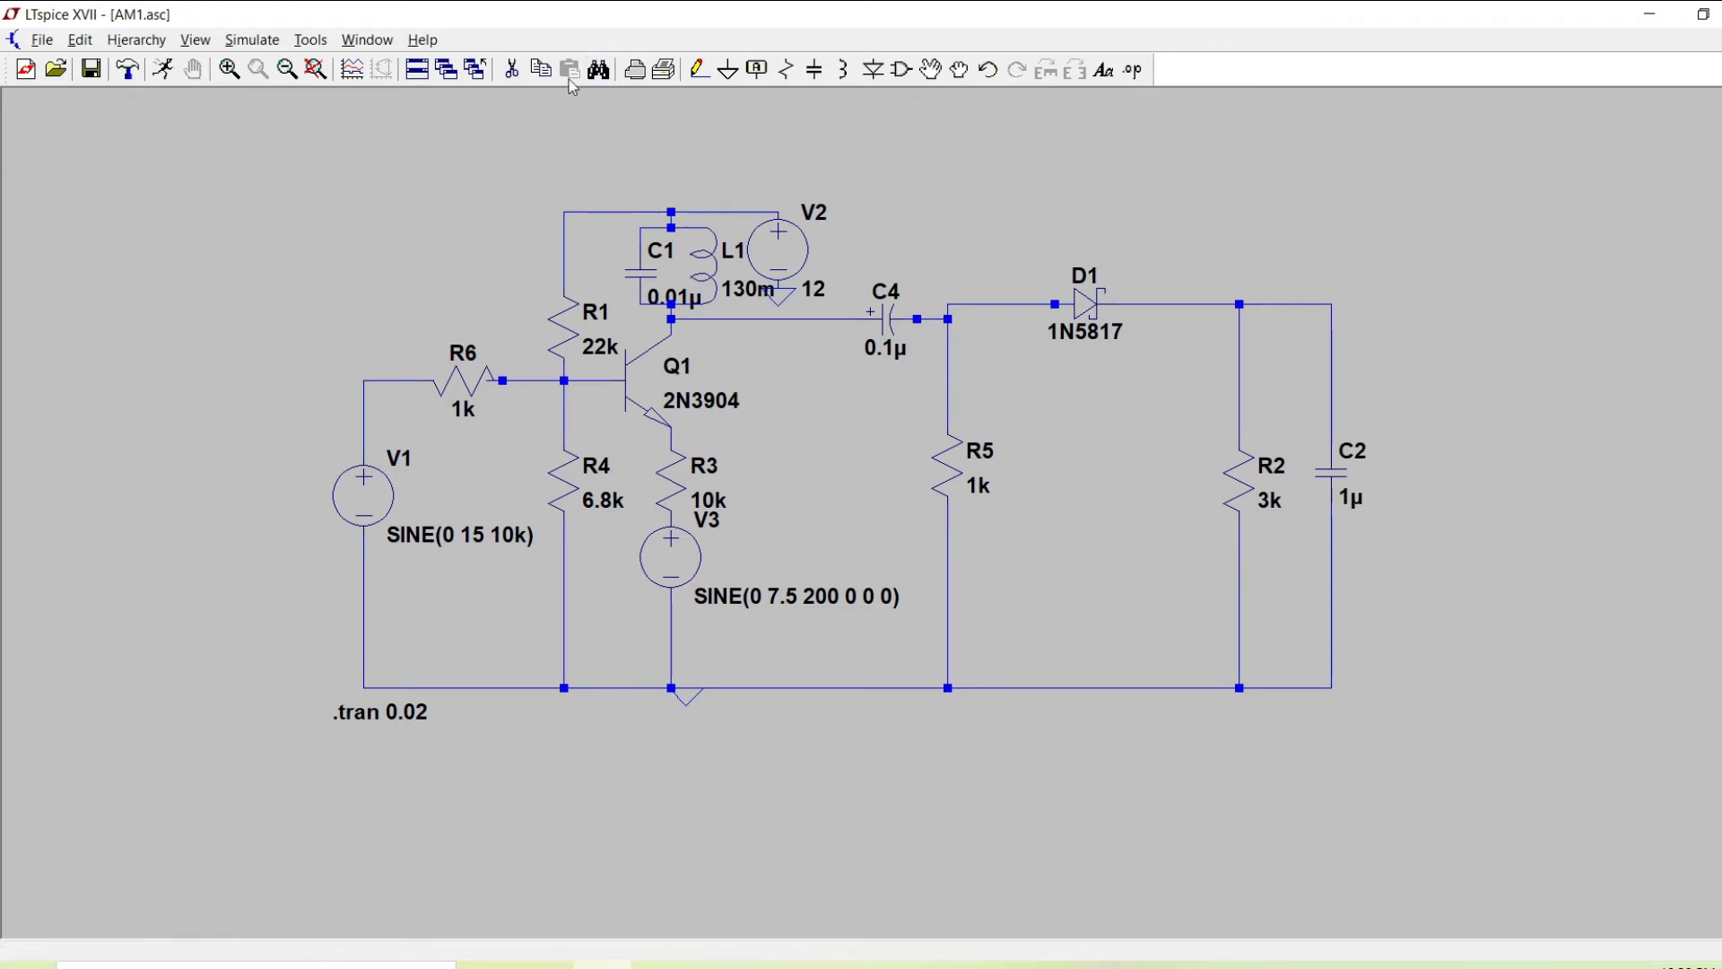
Copy the circuit and then the D1, R2, C2 detector group, cancelling each duplicate to keep only the originals
click(543, 68)
drag(257, 127, 1033, 807)
key(Escape)
click(541, 69)
drag(1025, 149, 1393, 775)
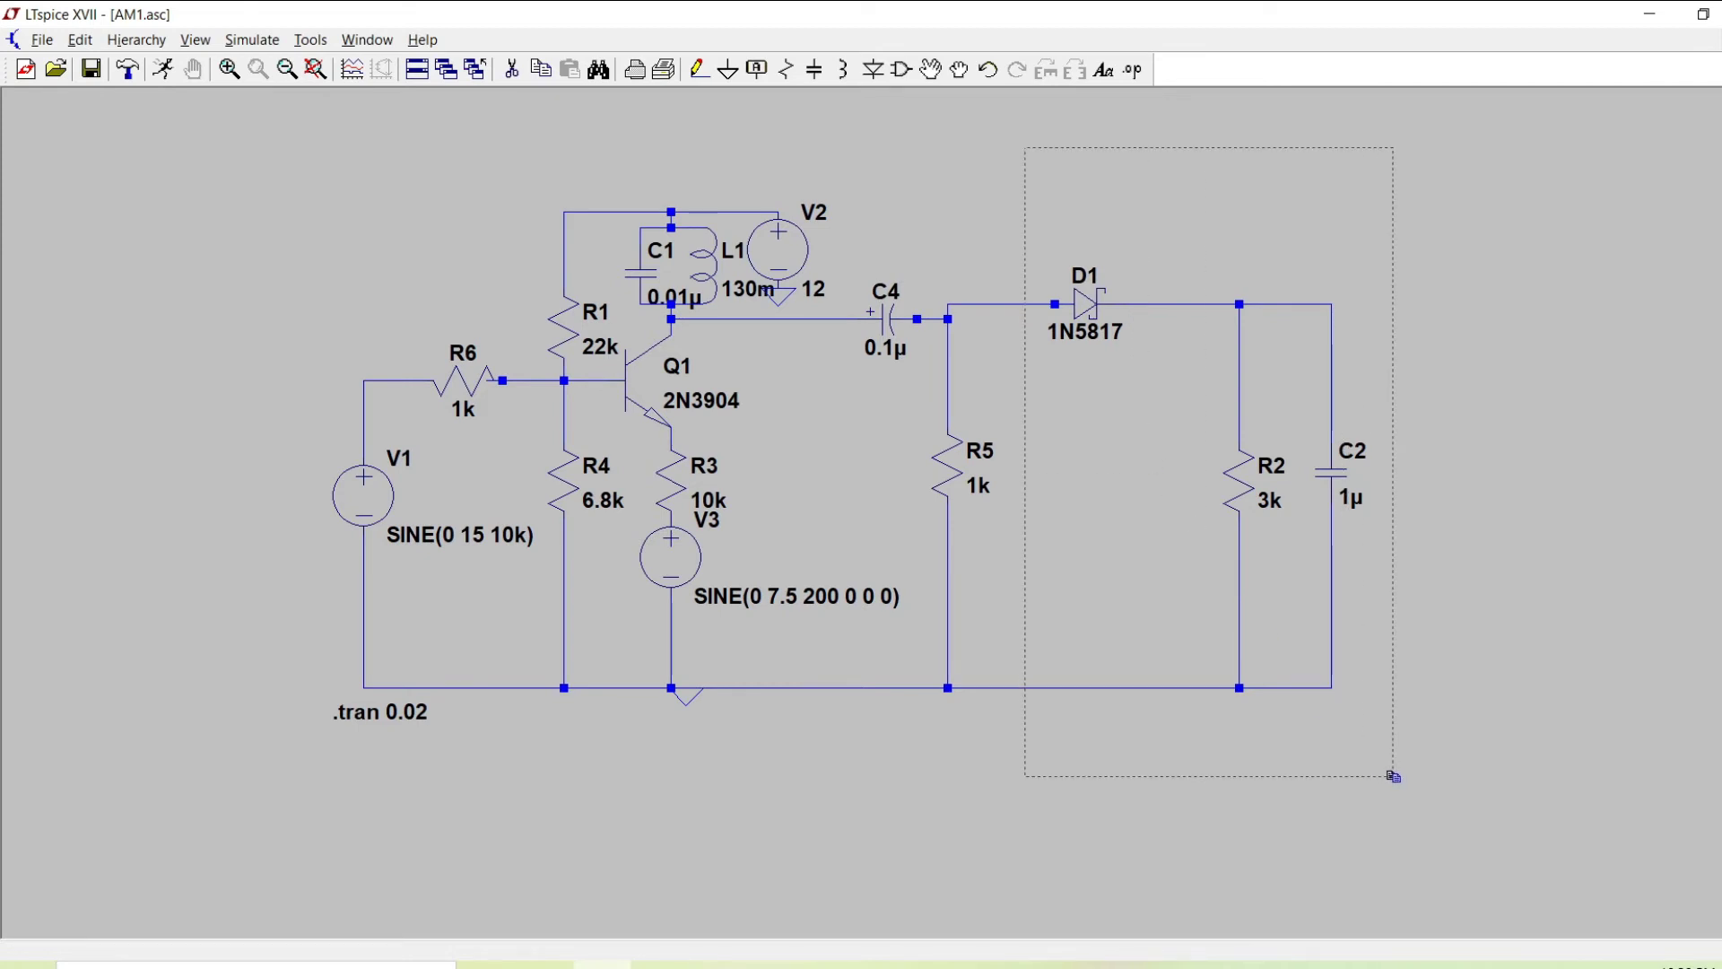
drag(1393, 776, 1393, 776)
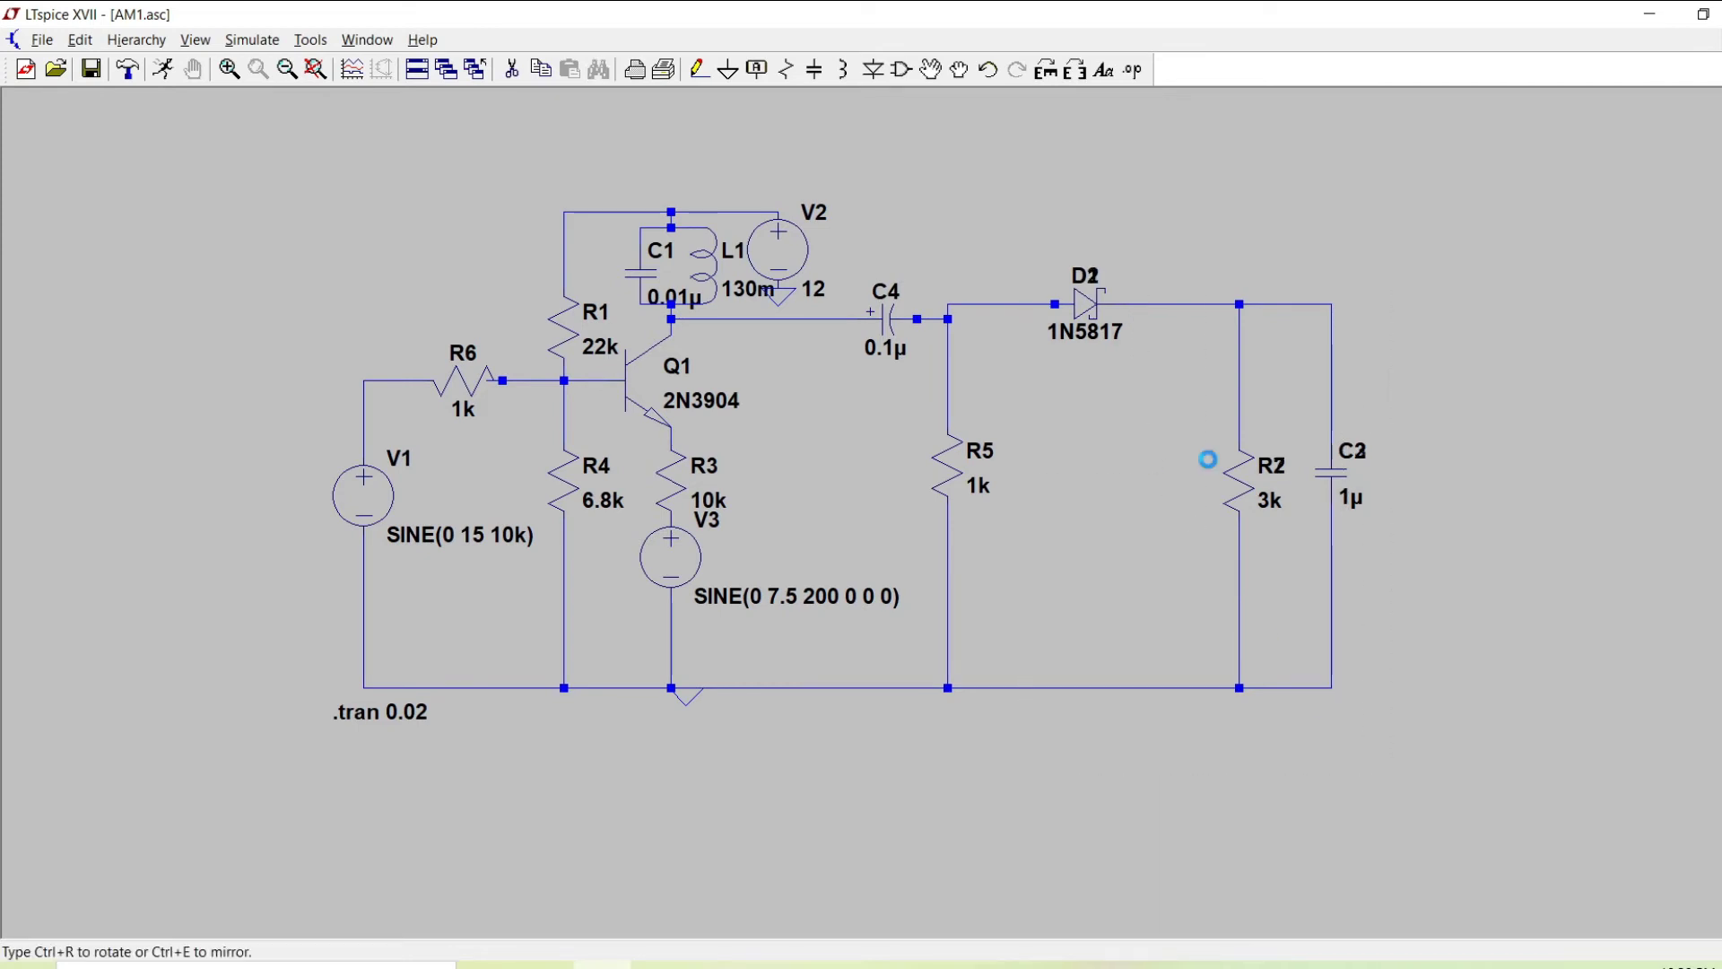
key(Escape)
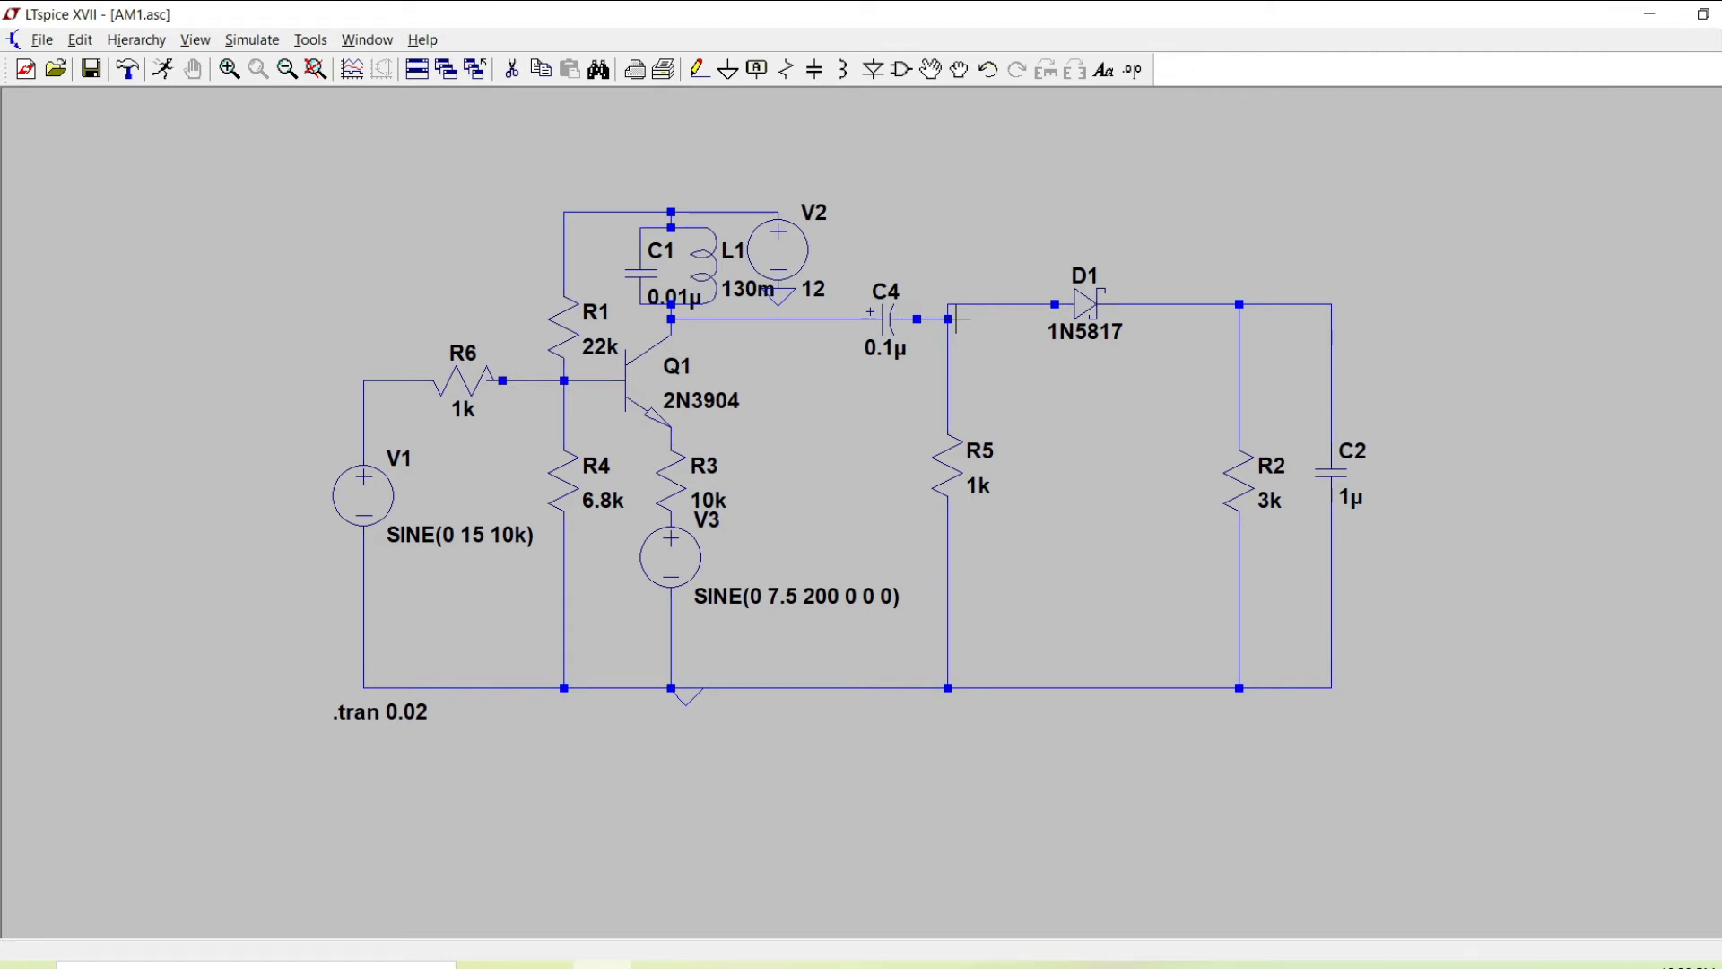
mouse_move(956, 318)
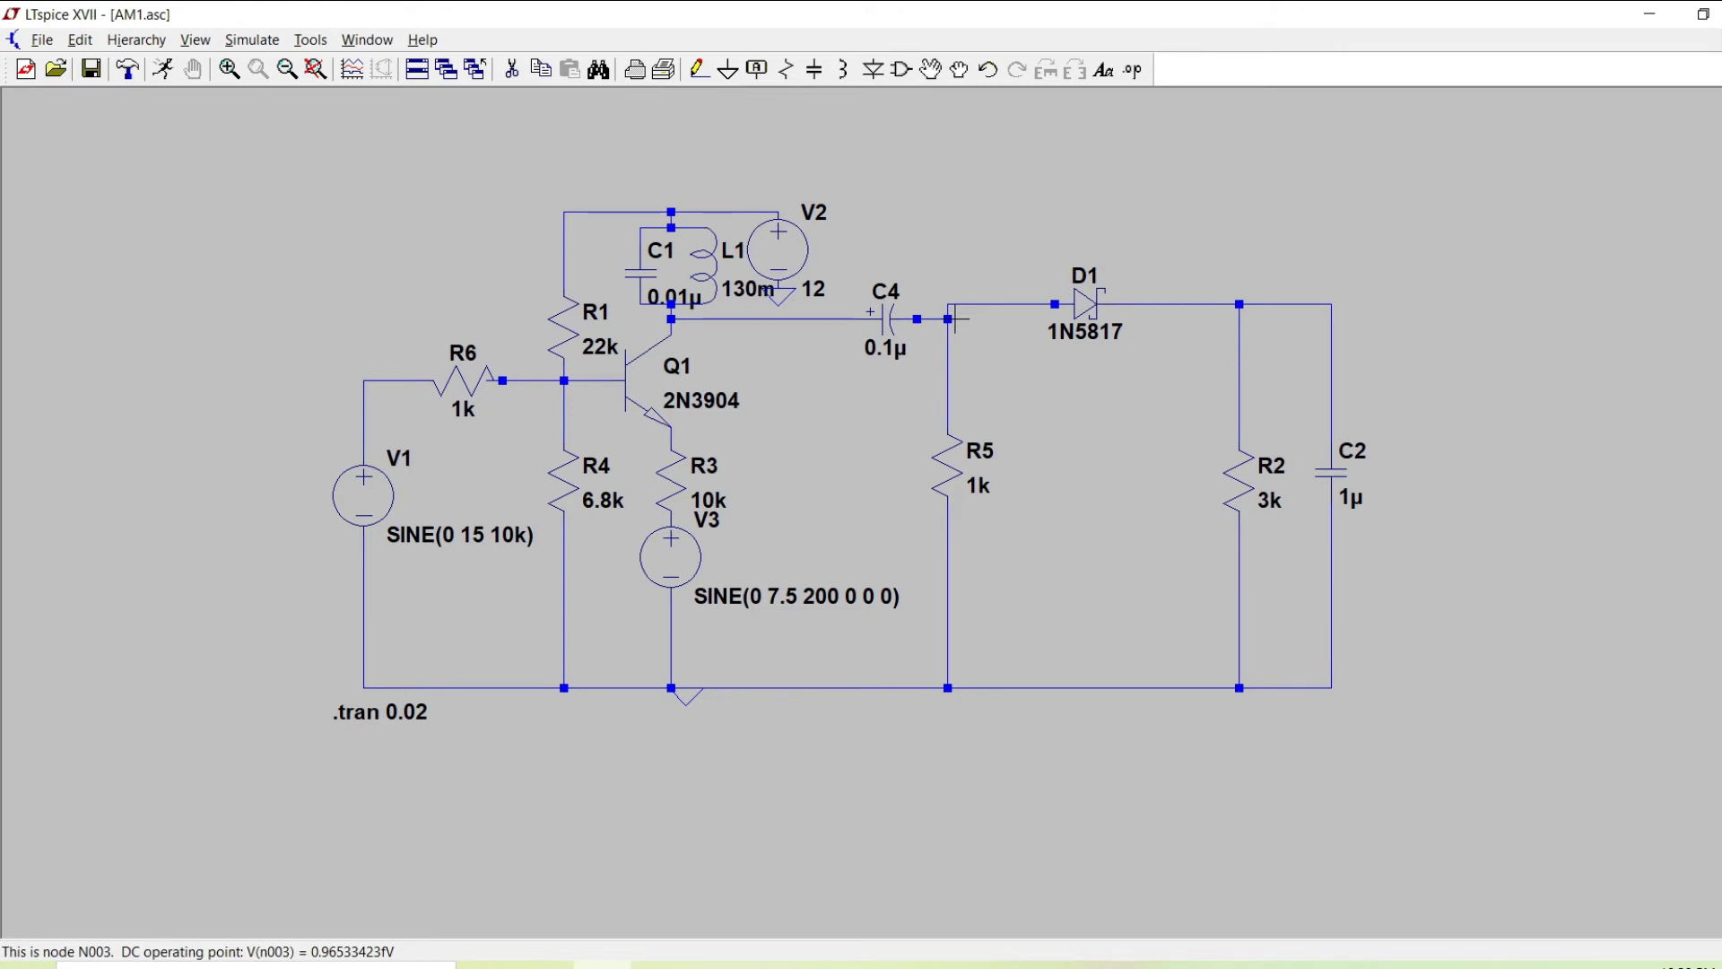
Run the transient simulation and add plot panes until the waveform window holds five
click(164, 72)
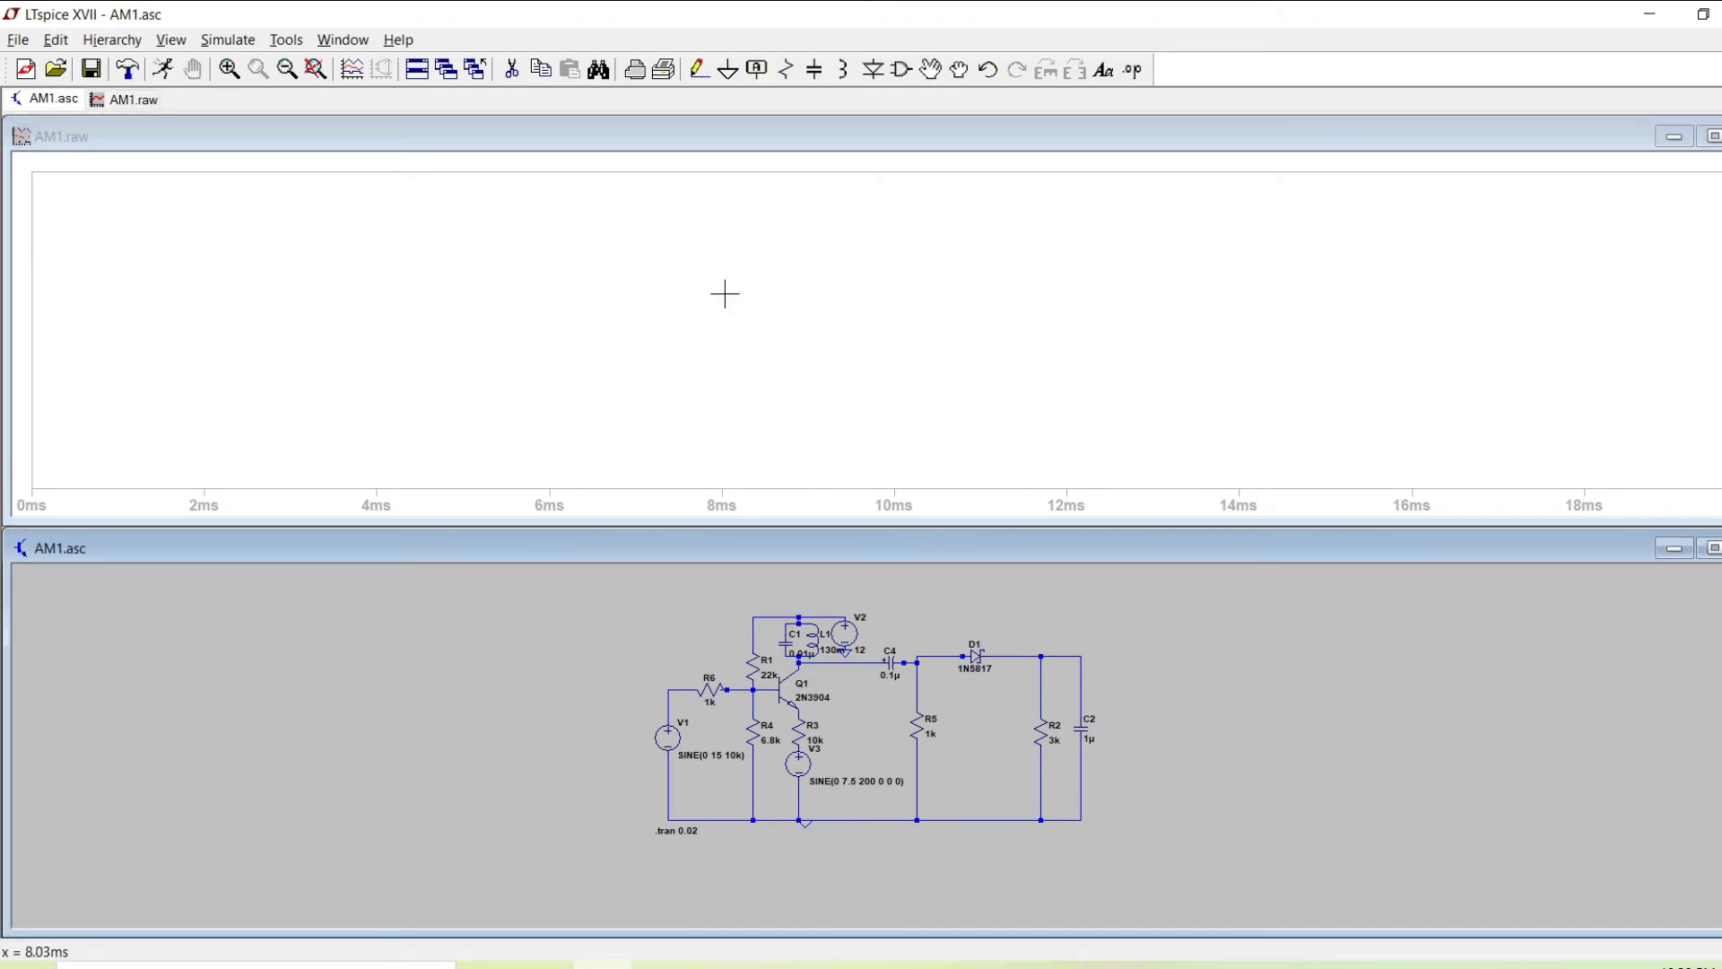
right_click(707, 251)
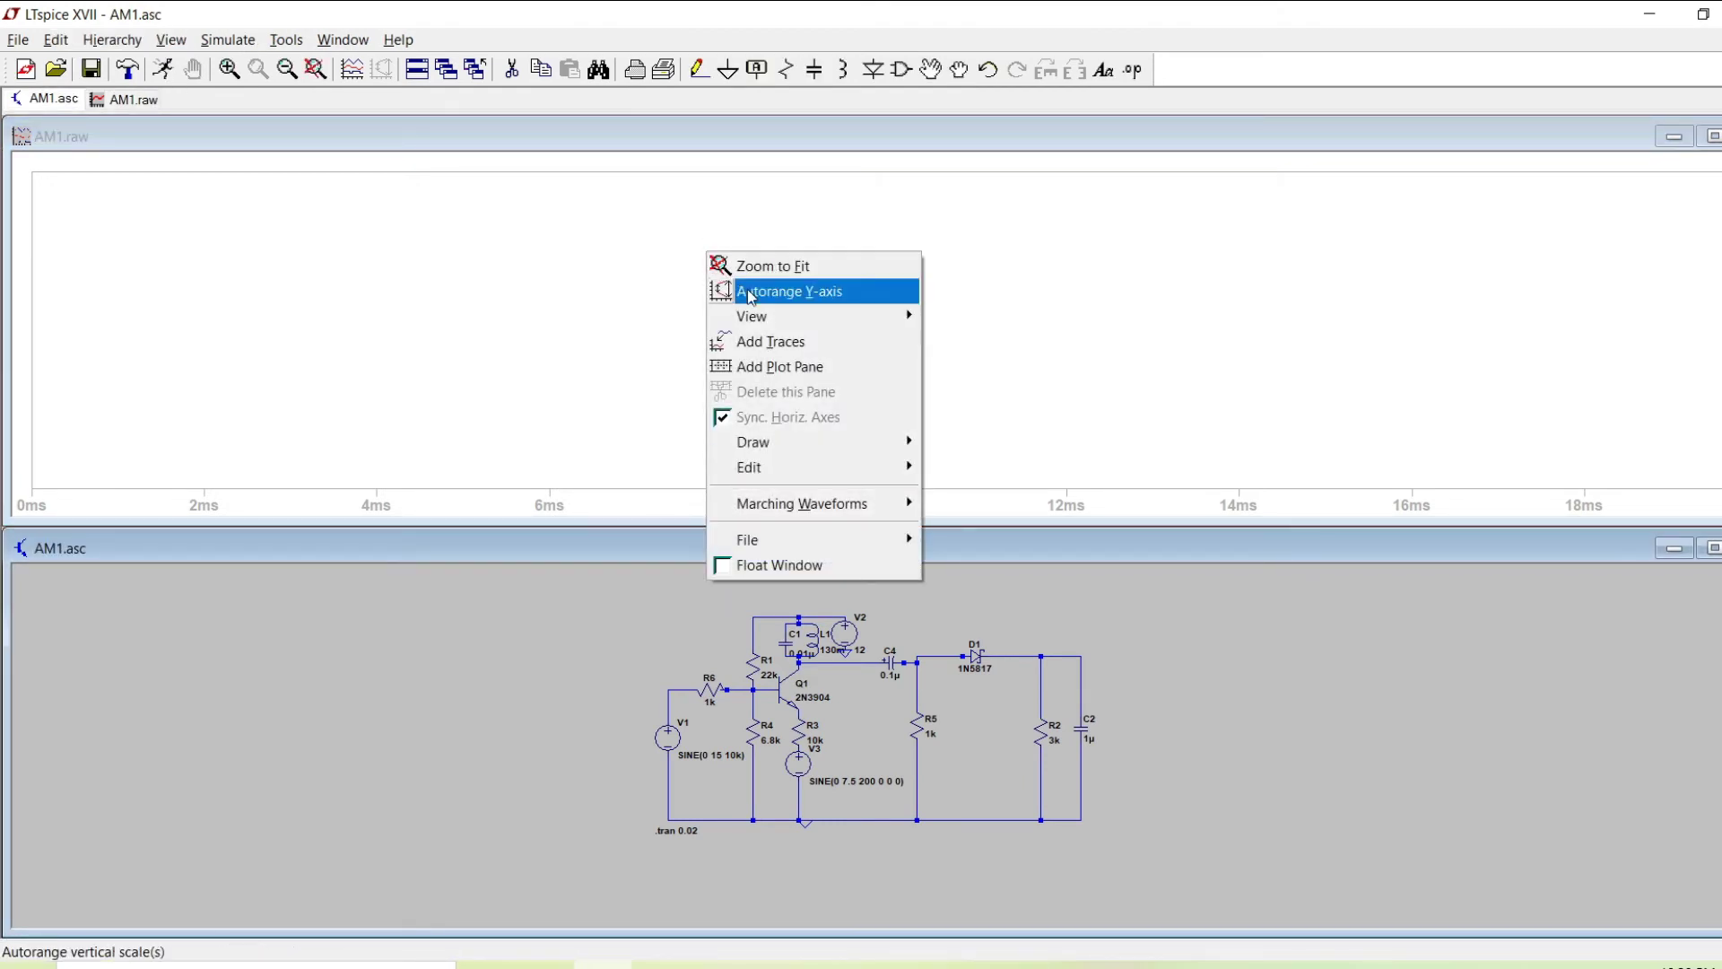
click(824, 367)
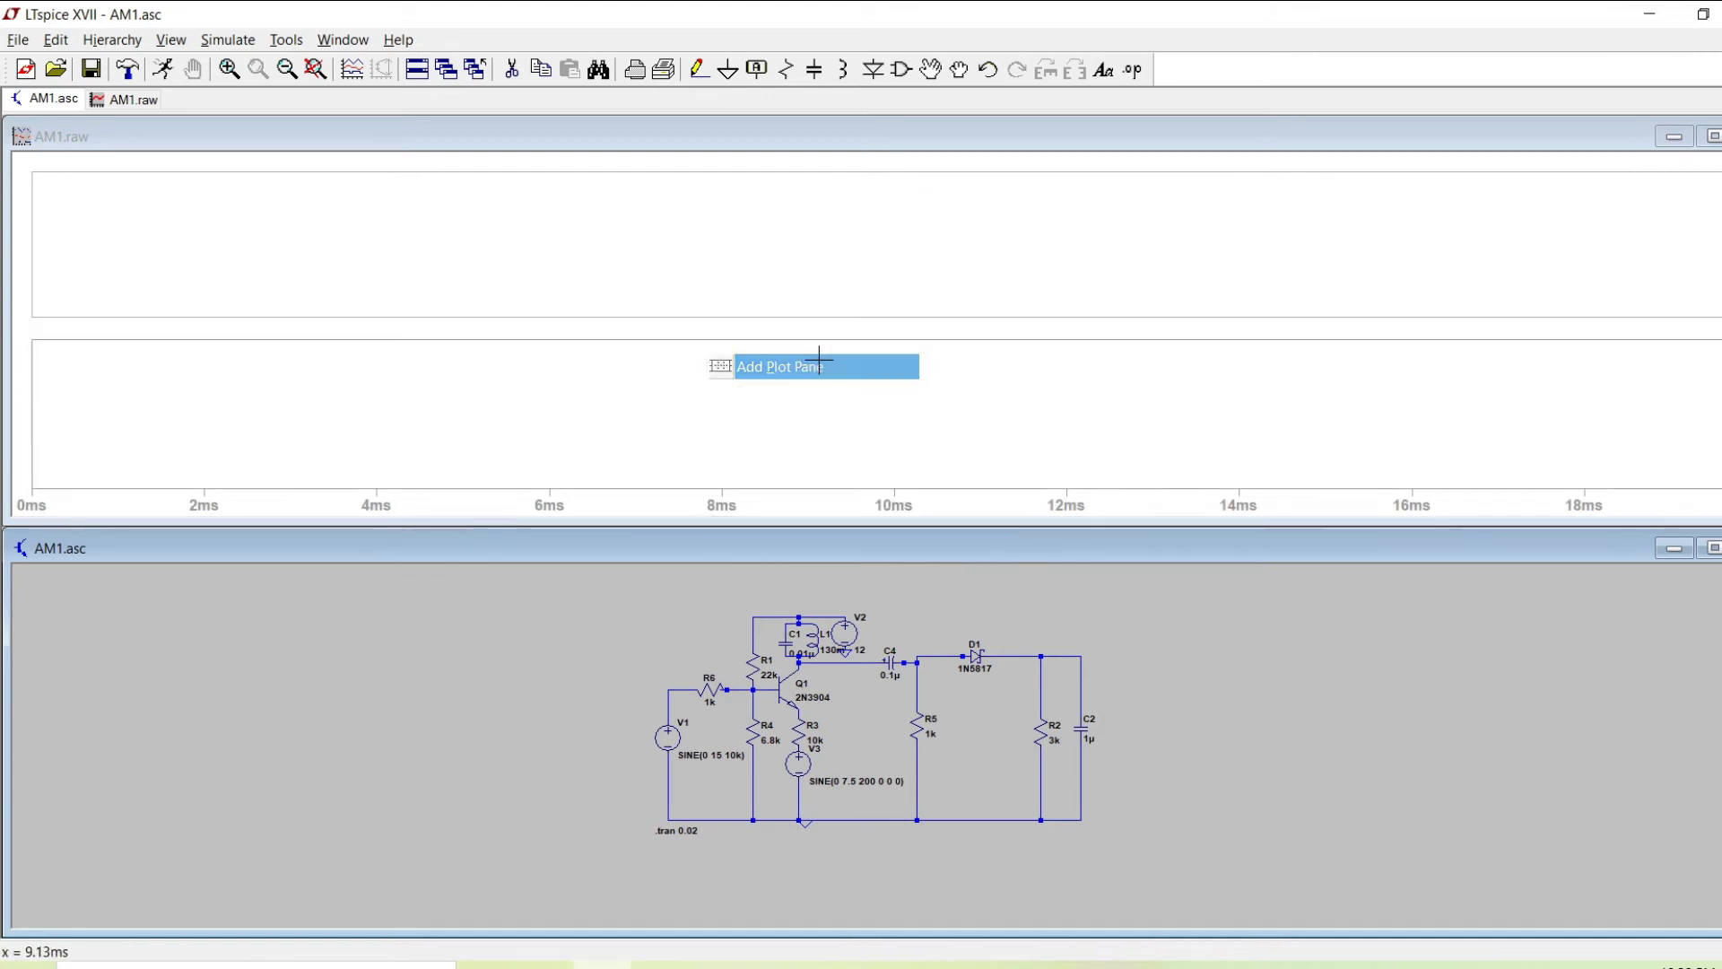
right_click(742, 255)
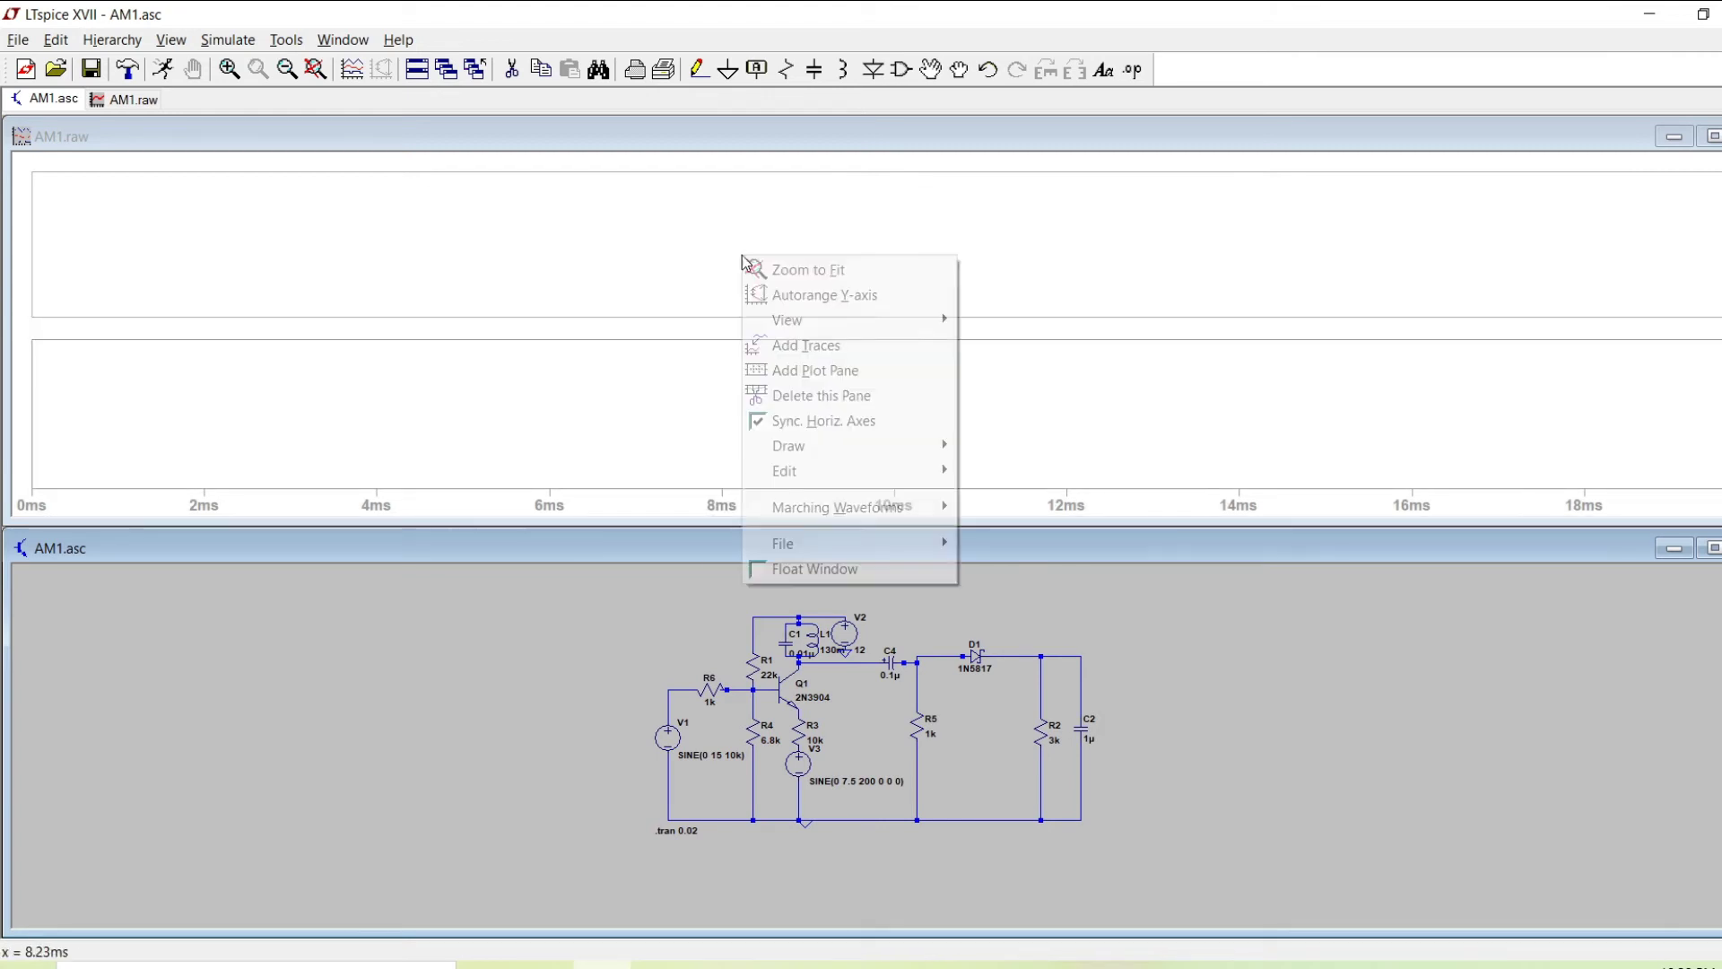
click(843, 371)
right_click(827, 319)
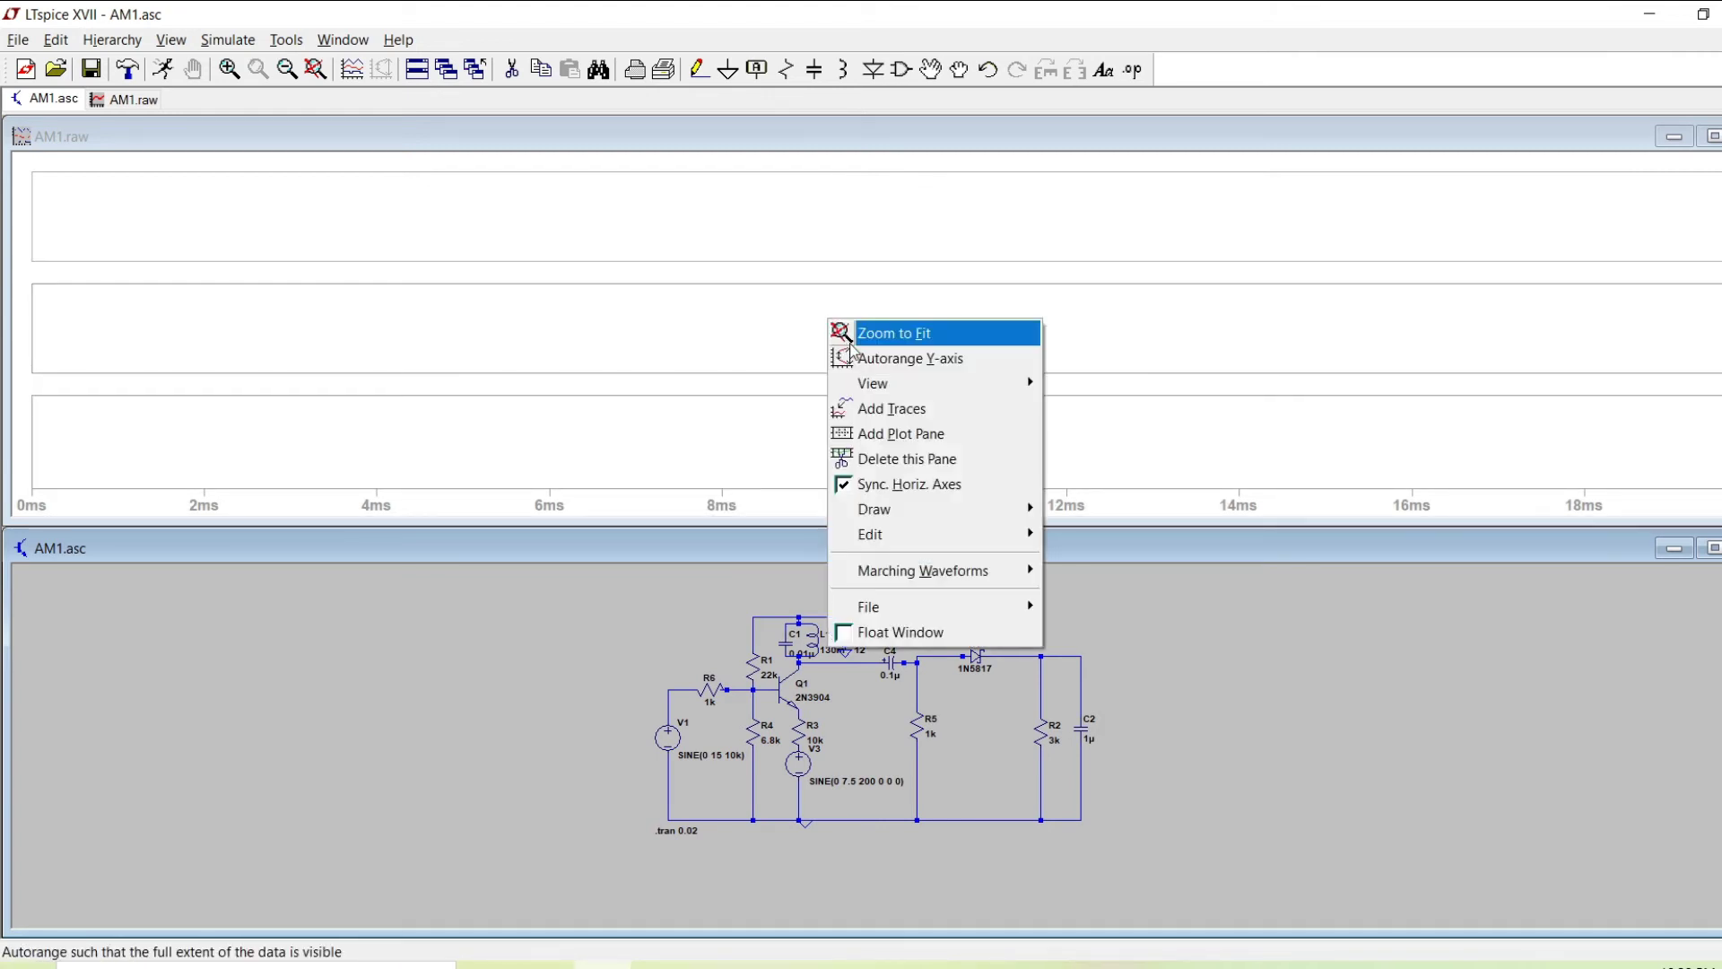
click(898, 434)
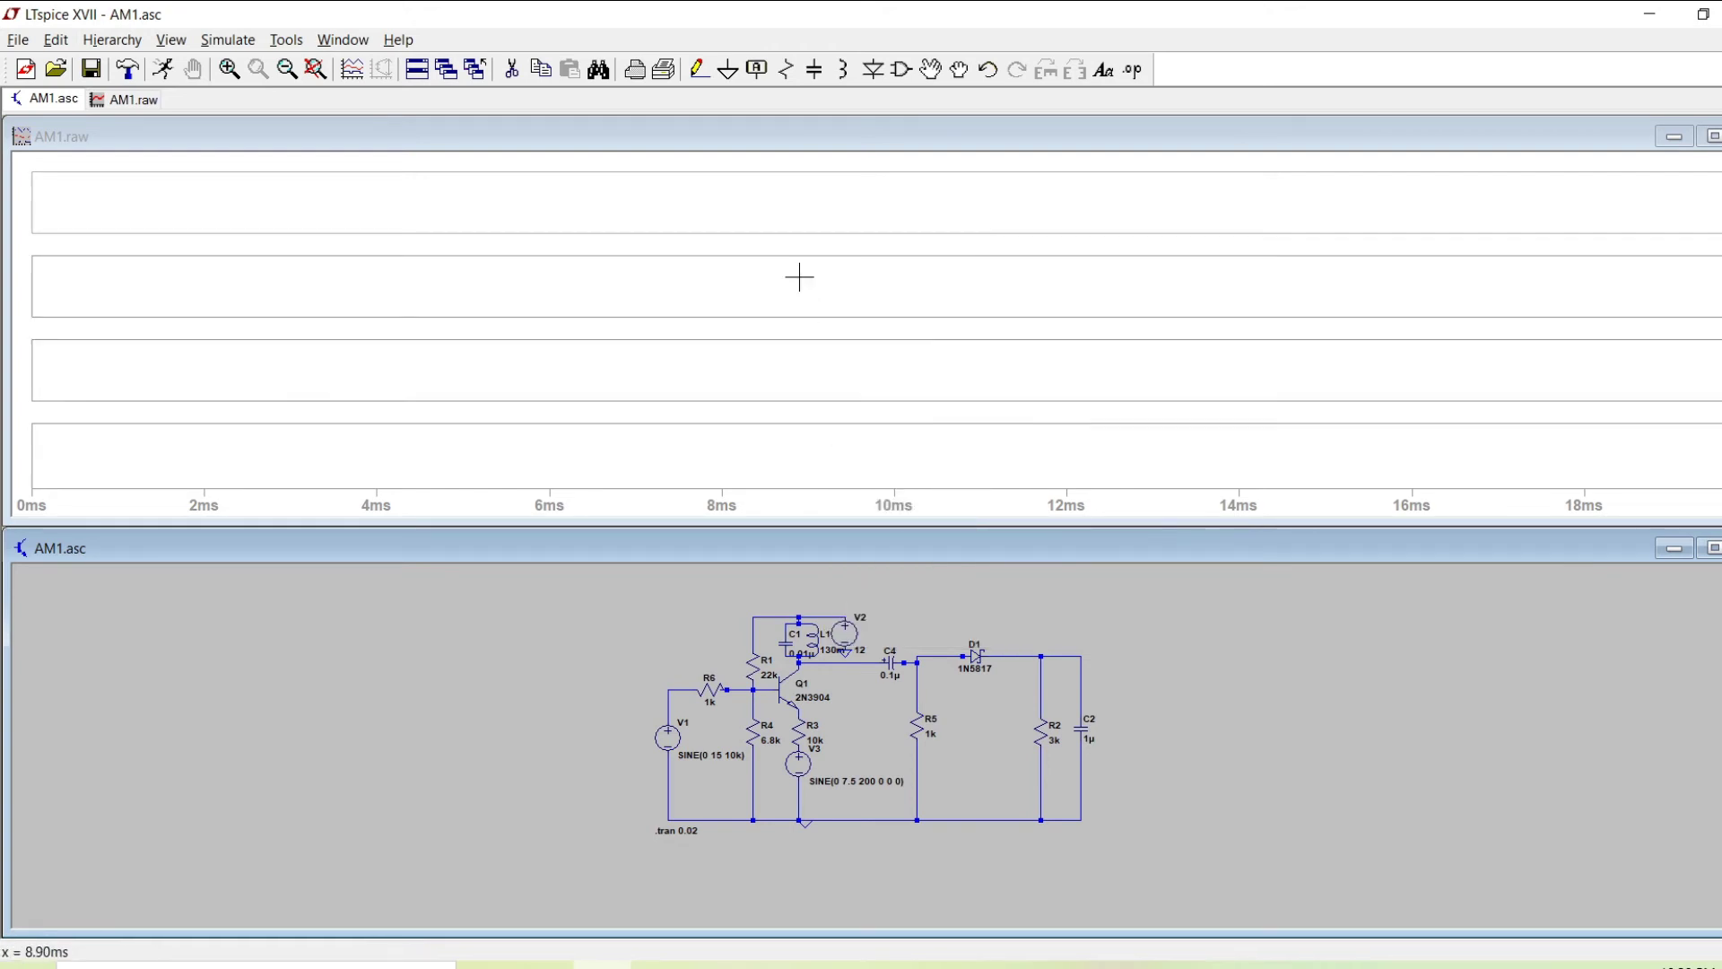
right_click(799, 278)
click(884, 393)
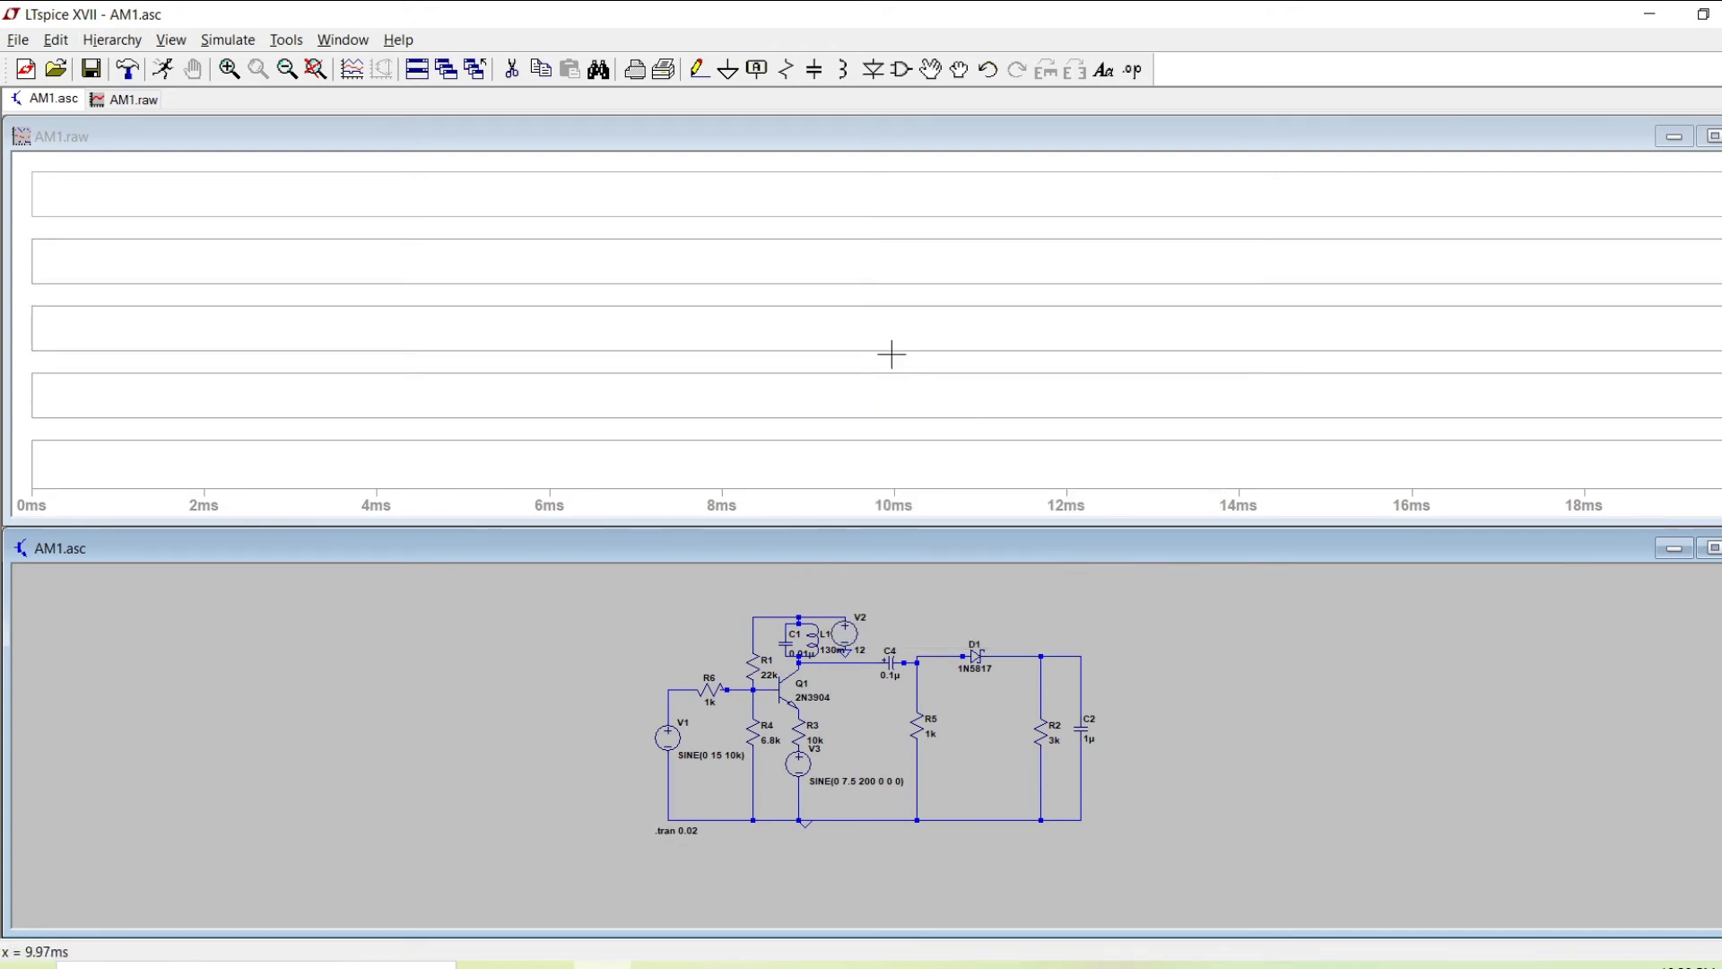
Plot message V(p001), carrier V(n005) and modulated V(n002) in the top three panes
click(823, 200)
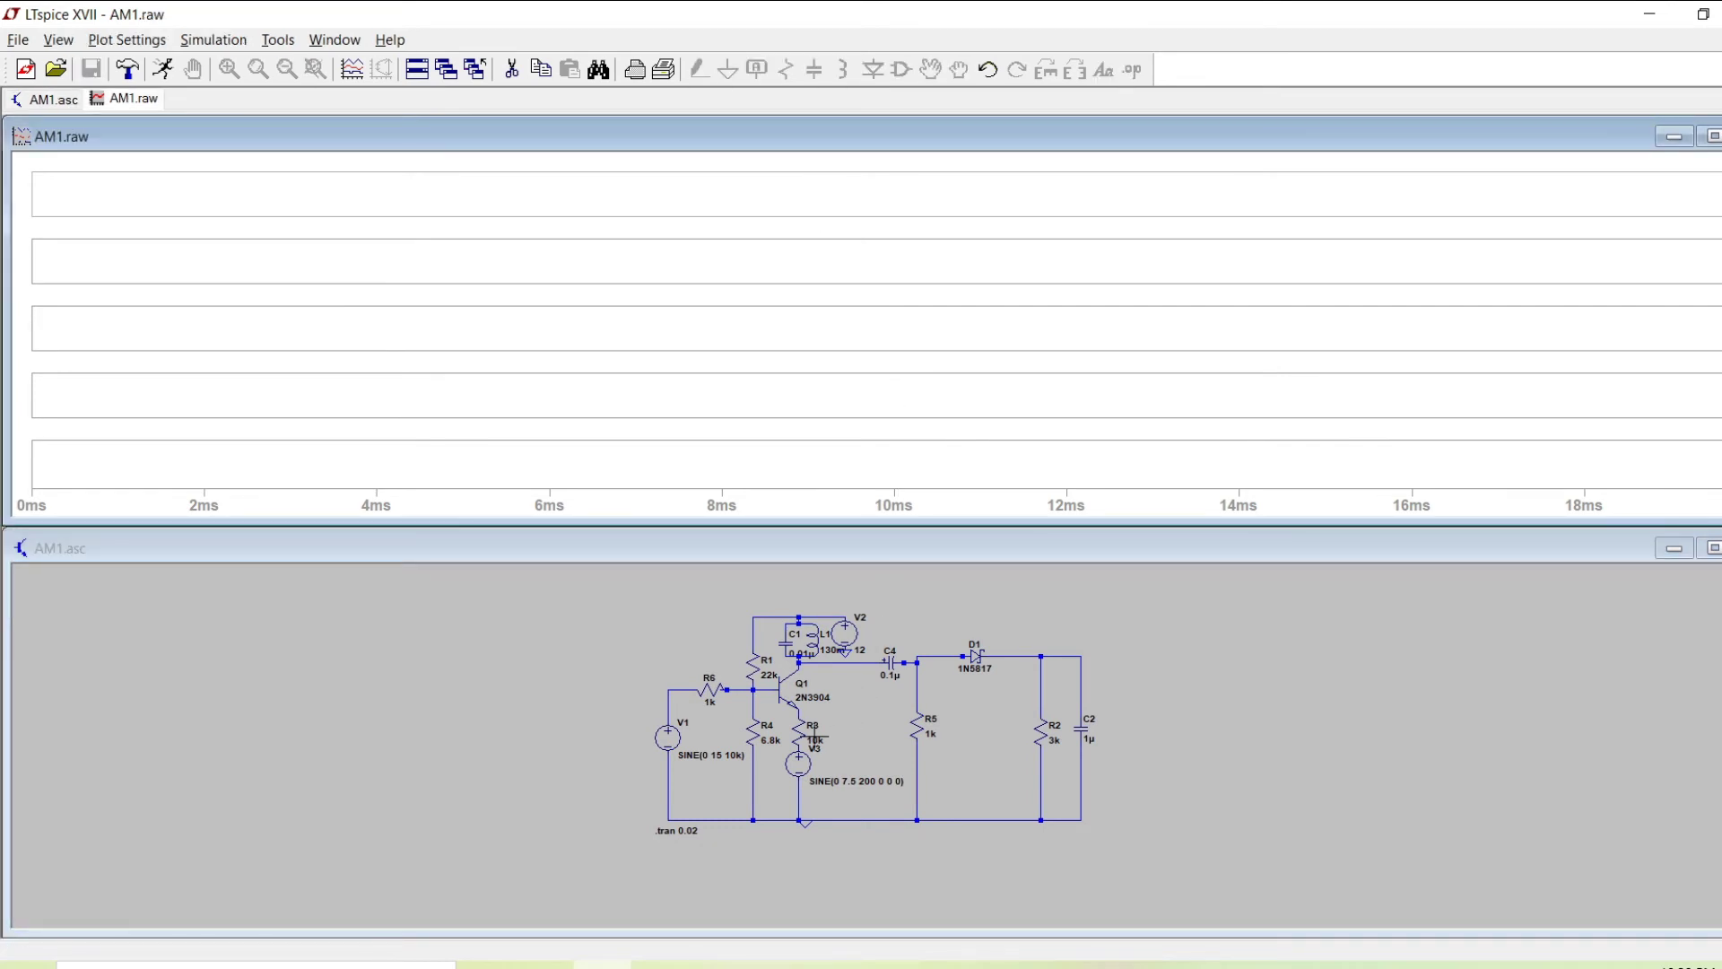
click(798, 746)
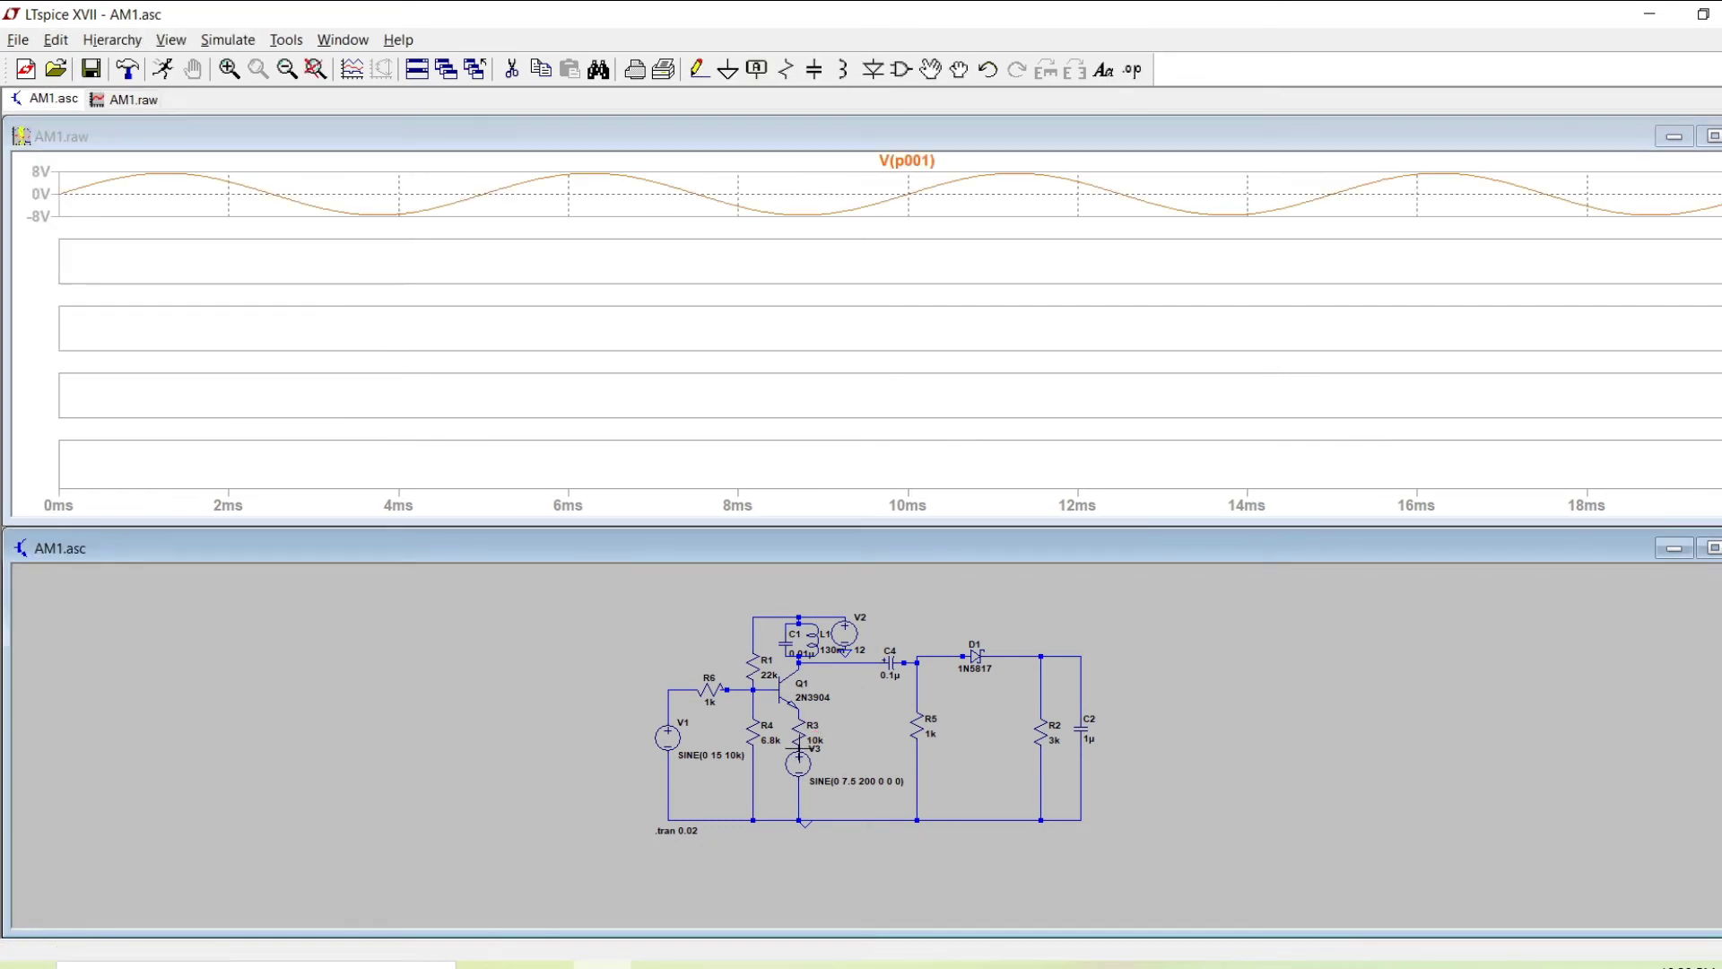
click(679, 266)
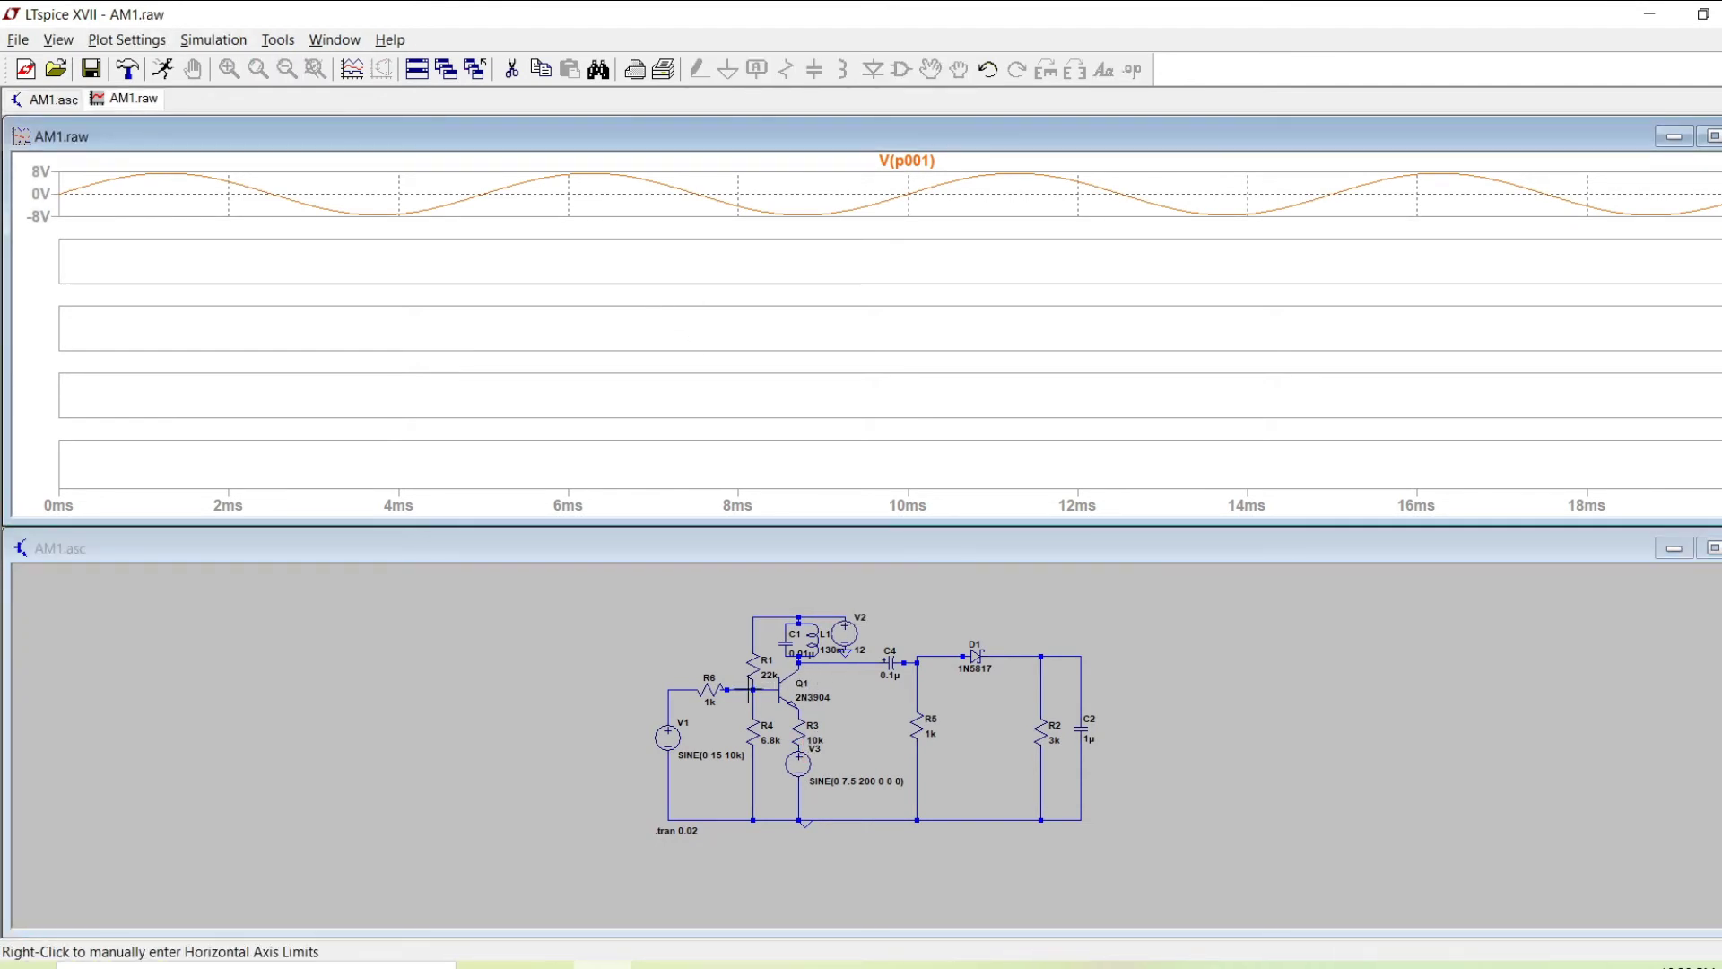
click(668, 708)
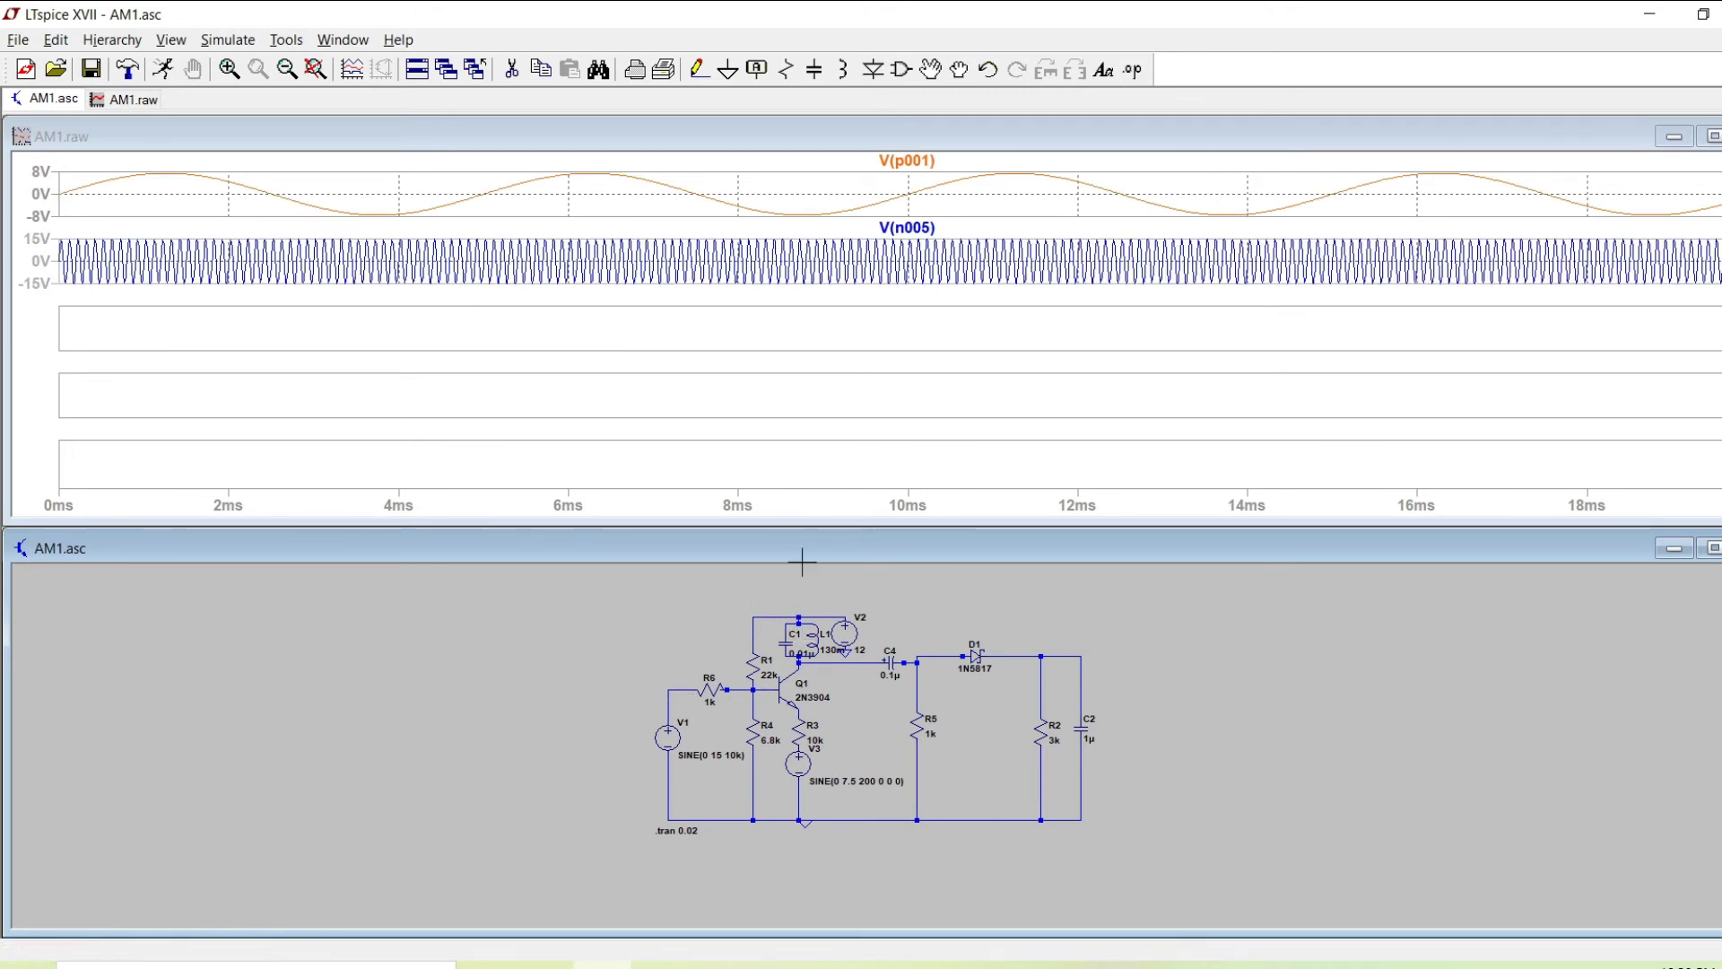
click(786, 331)
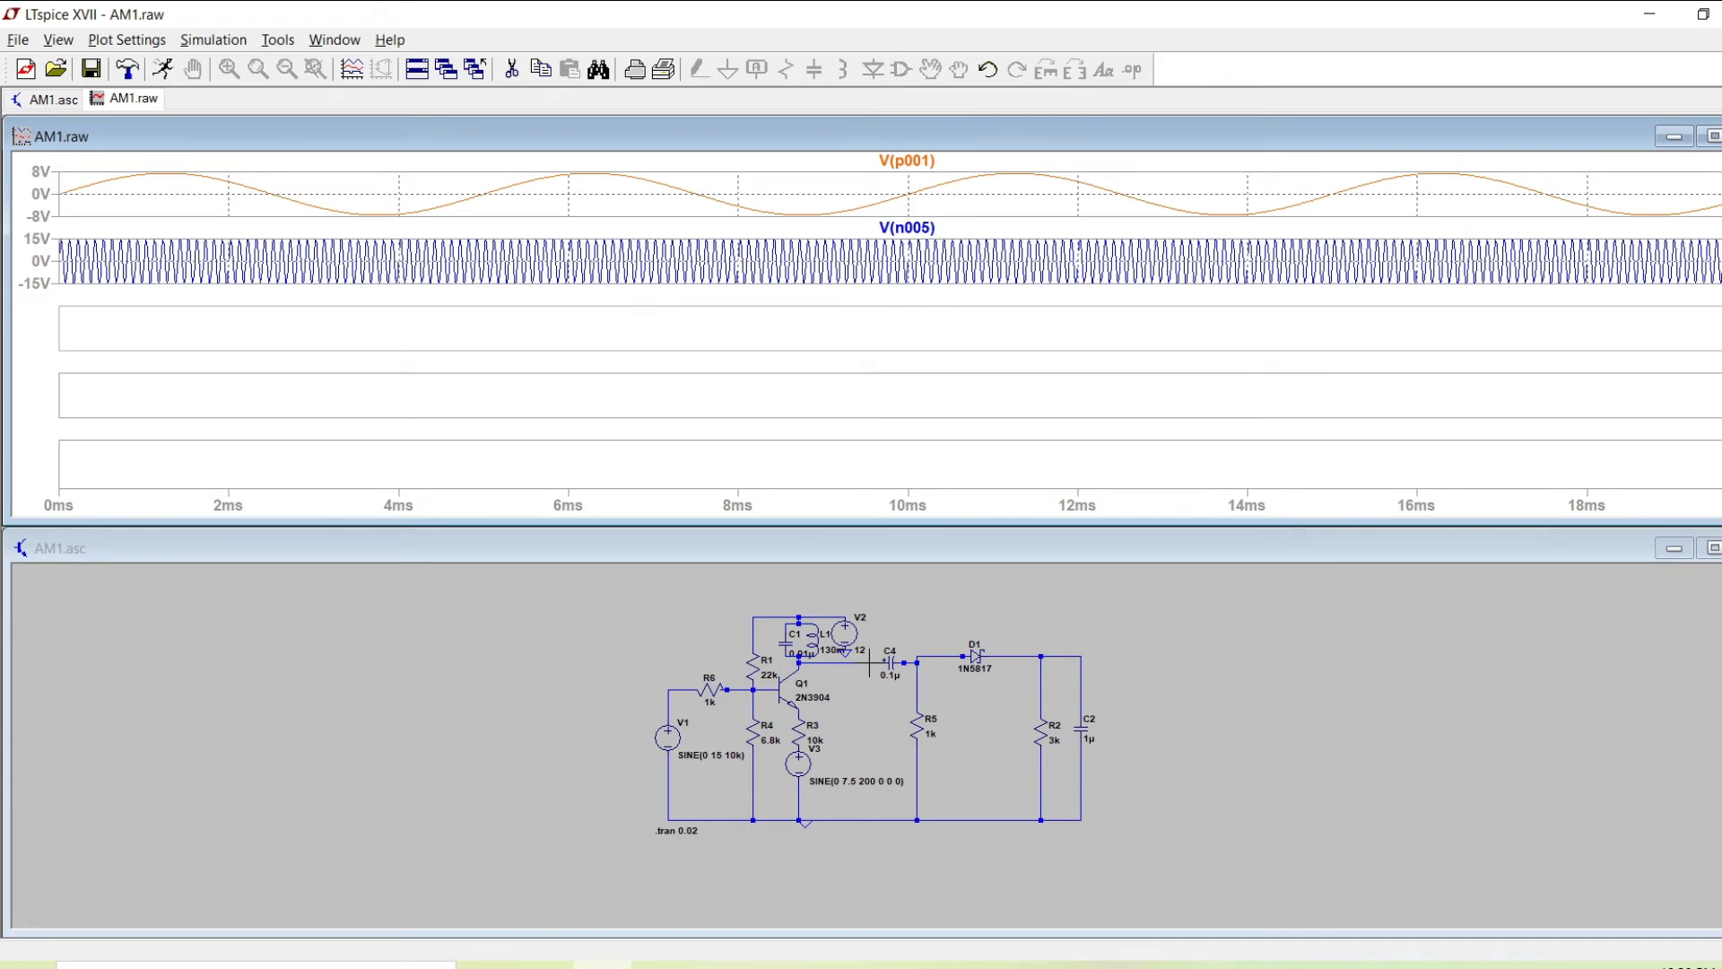
click(835, 661)
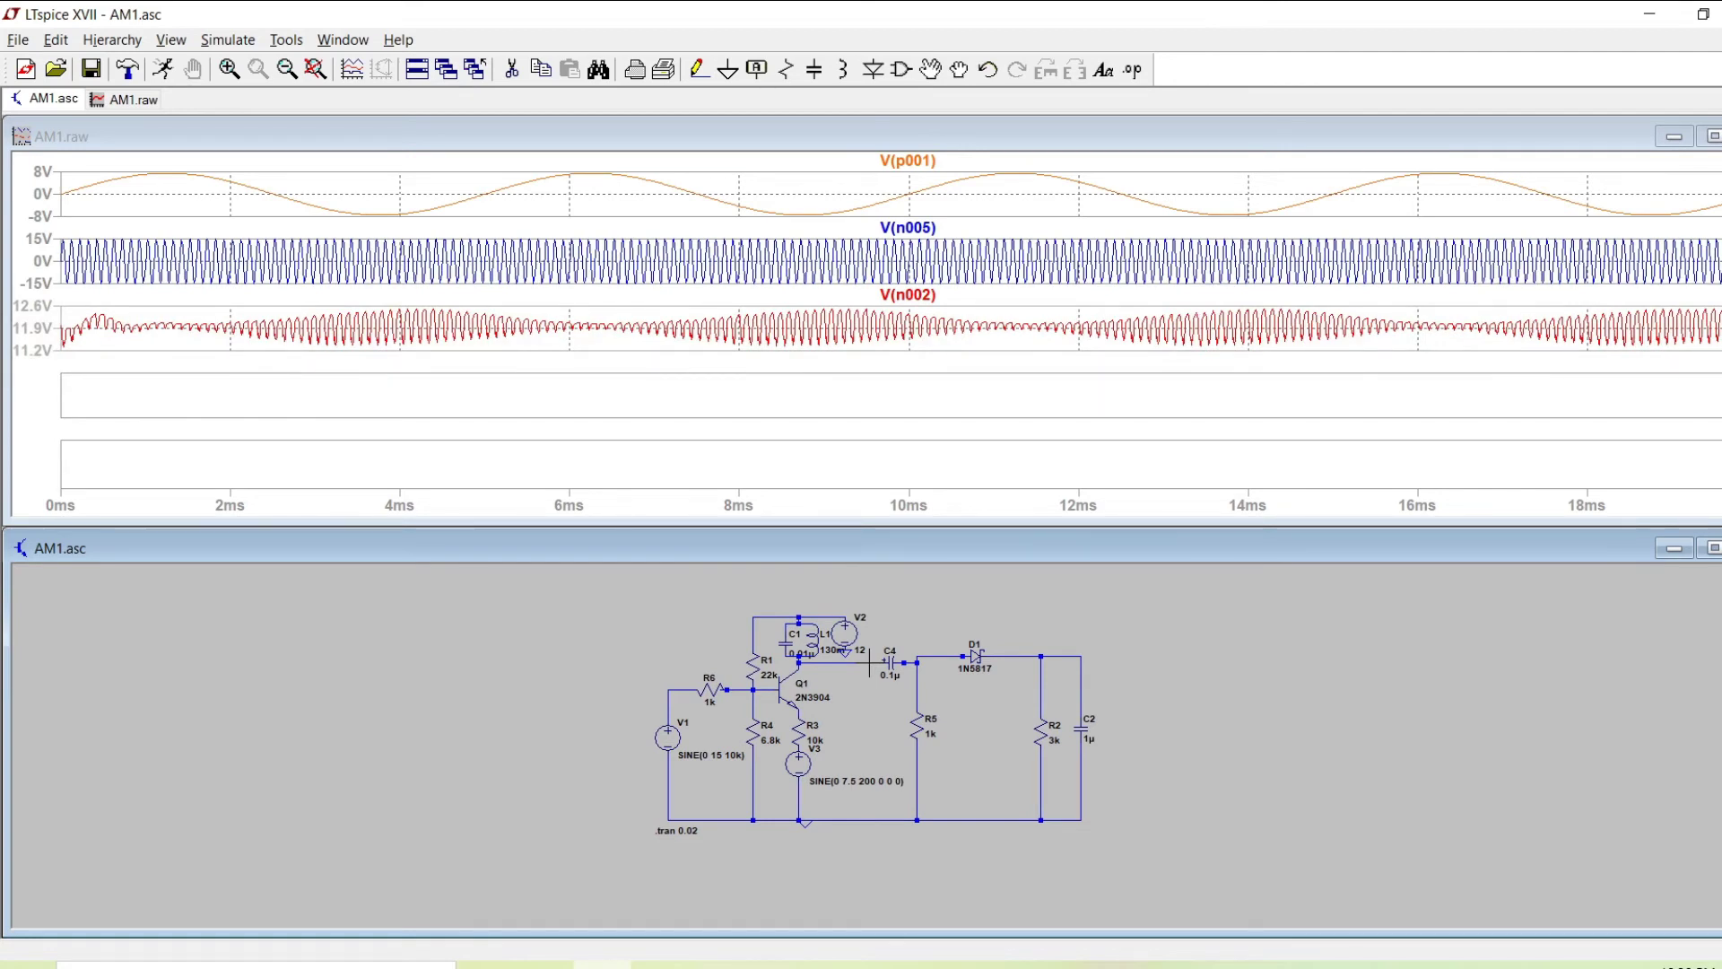
Plot coupled V(n003) and detected V(n004) in panes four and five, then maximize the waveform window
click(878, 390)
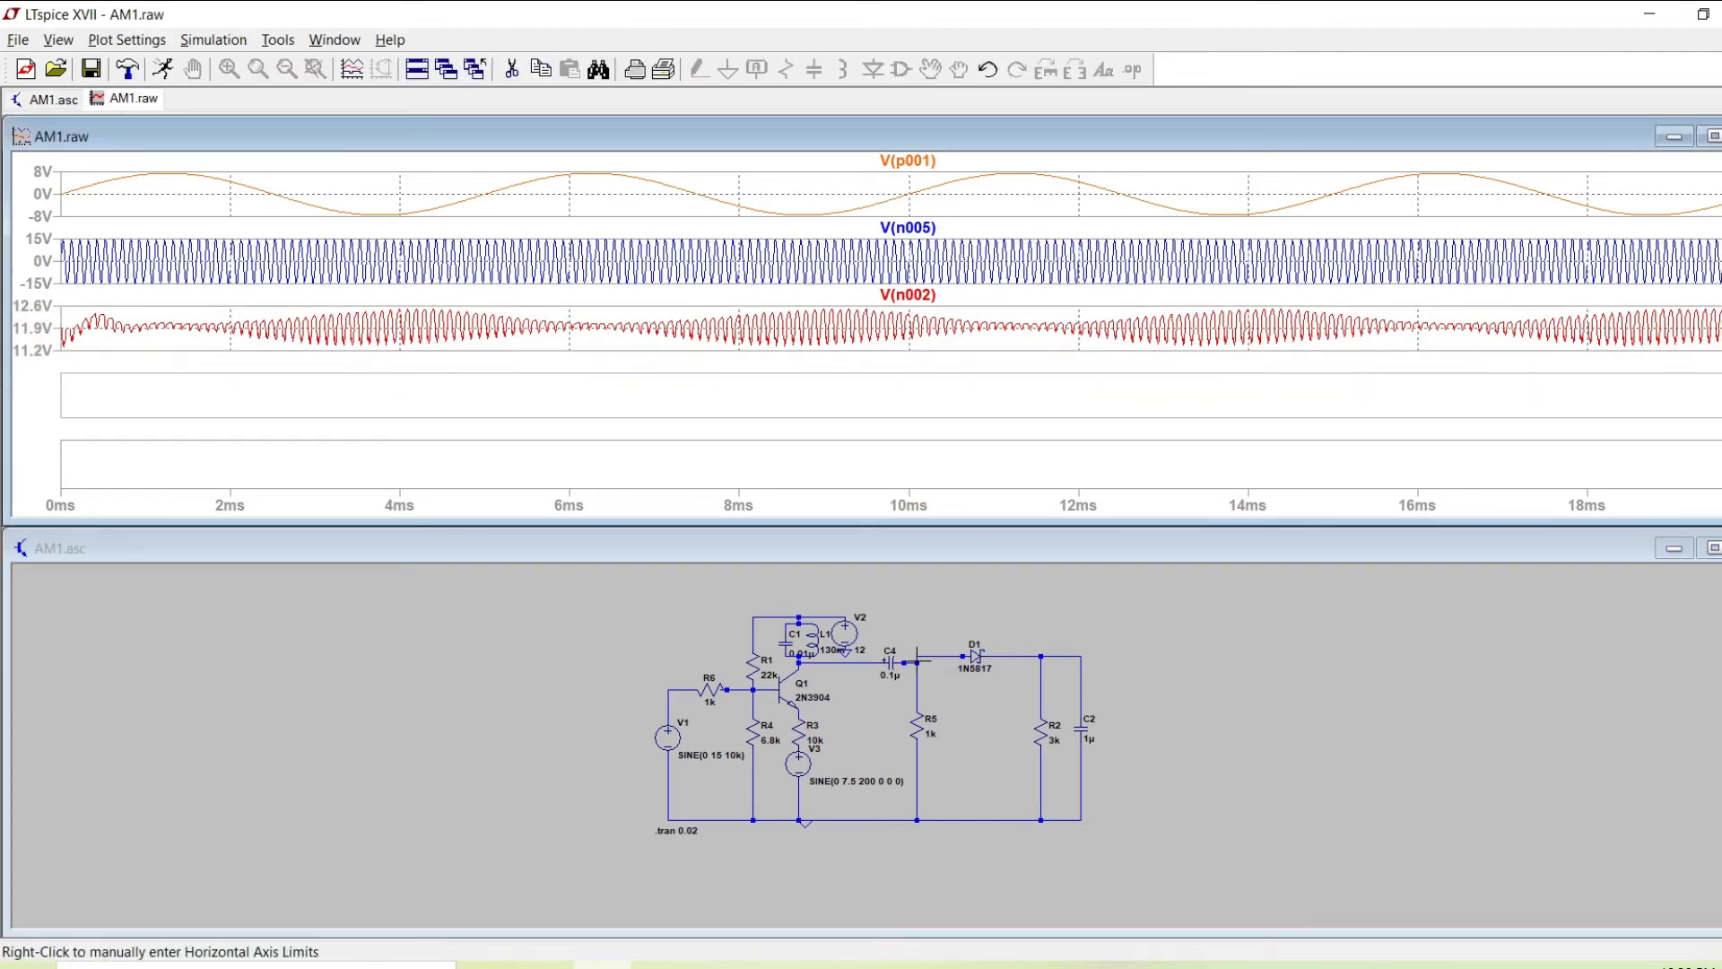
click(917, 691)
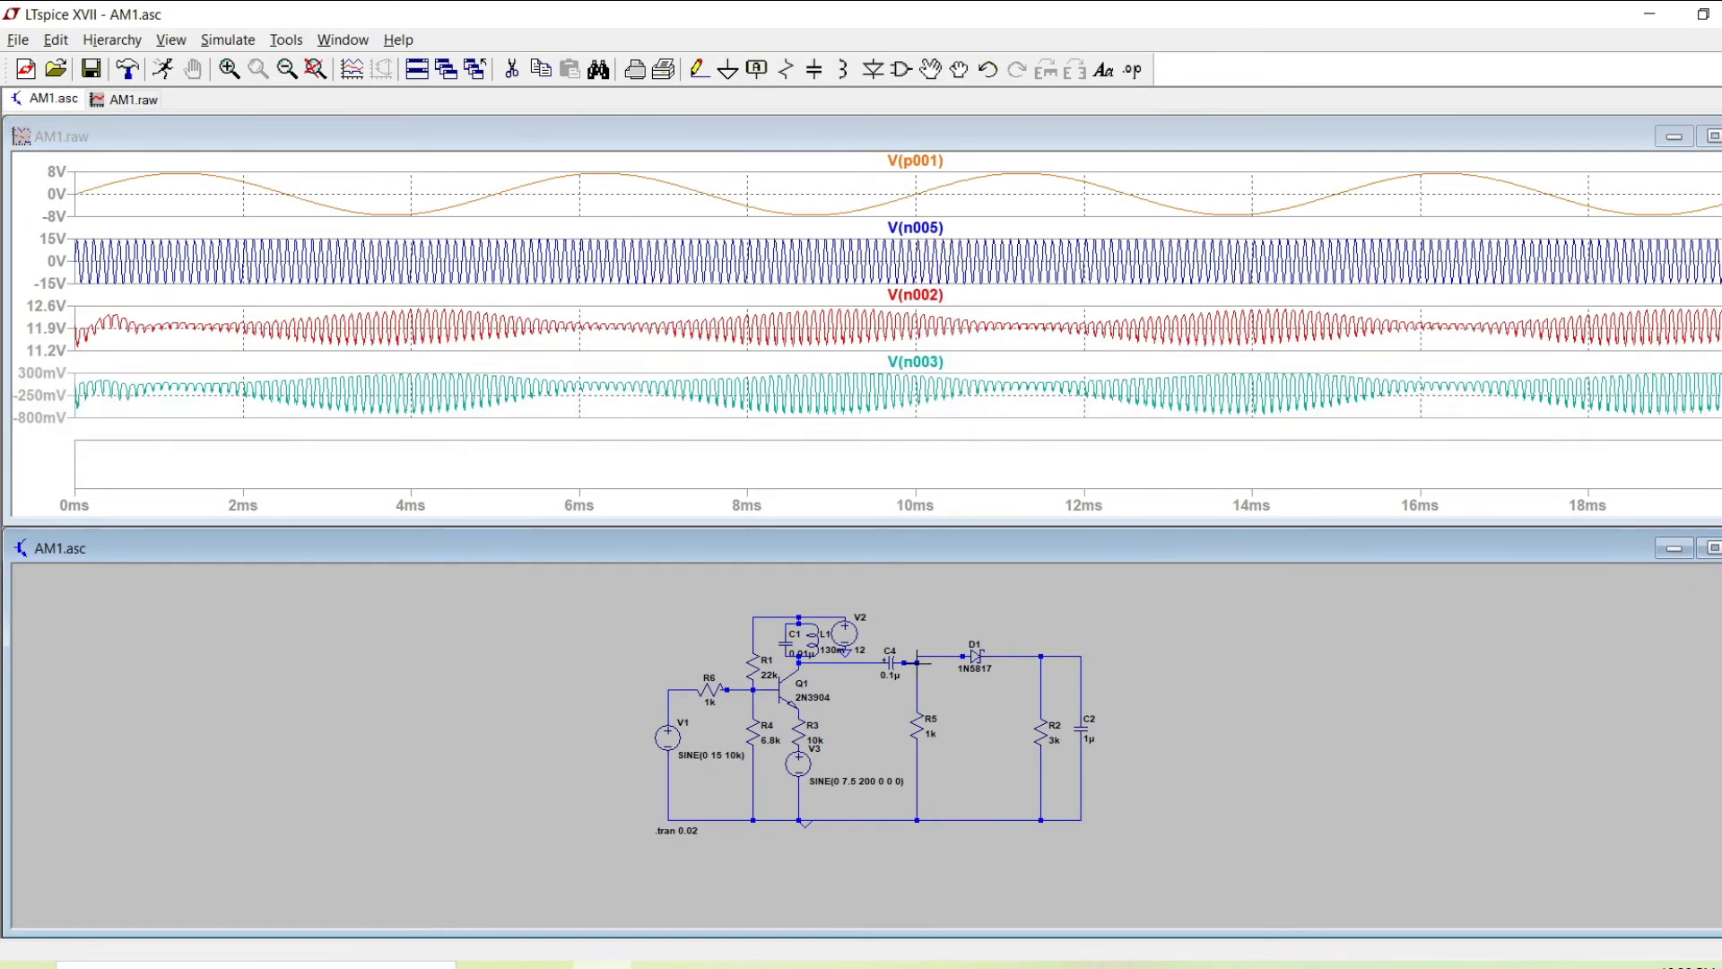
click(863, 457)
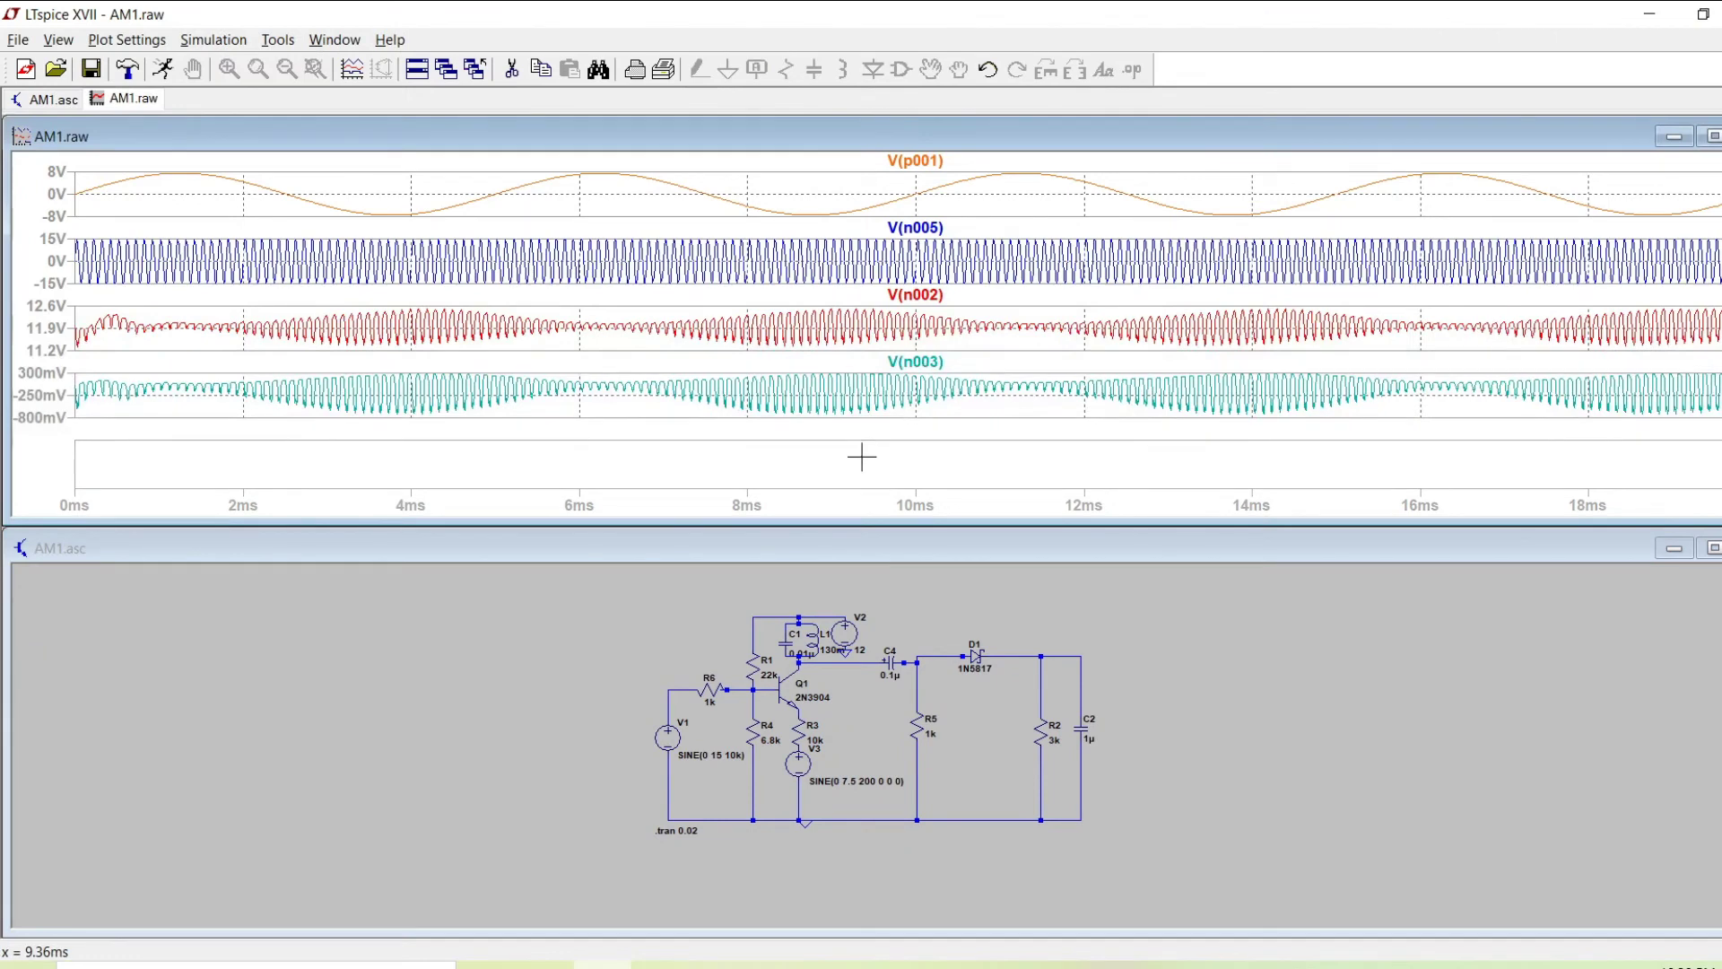
click(1042, 657)
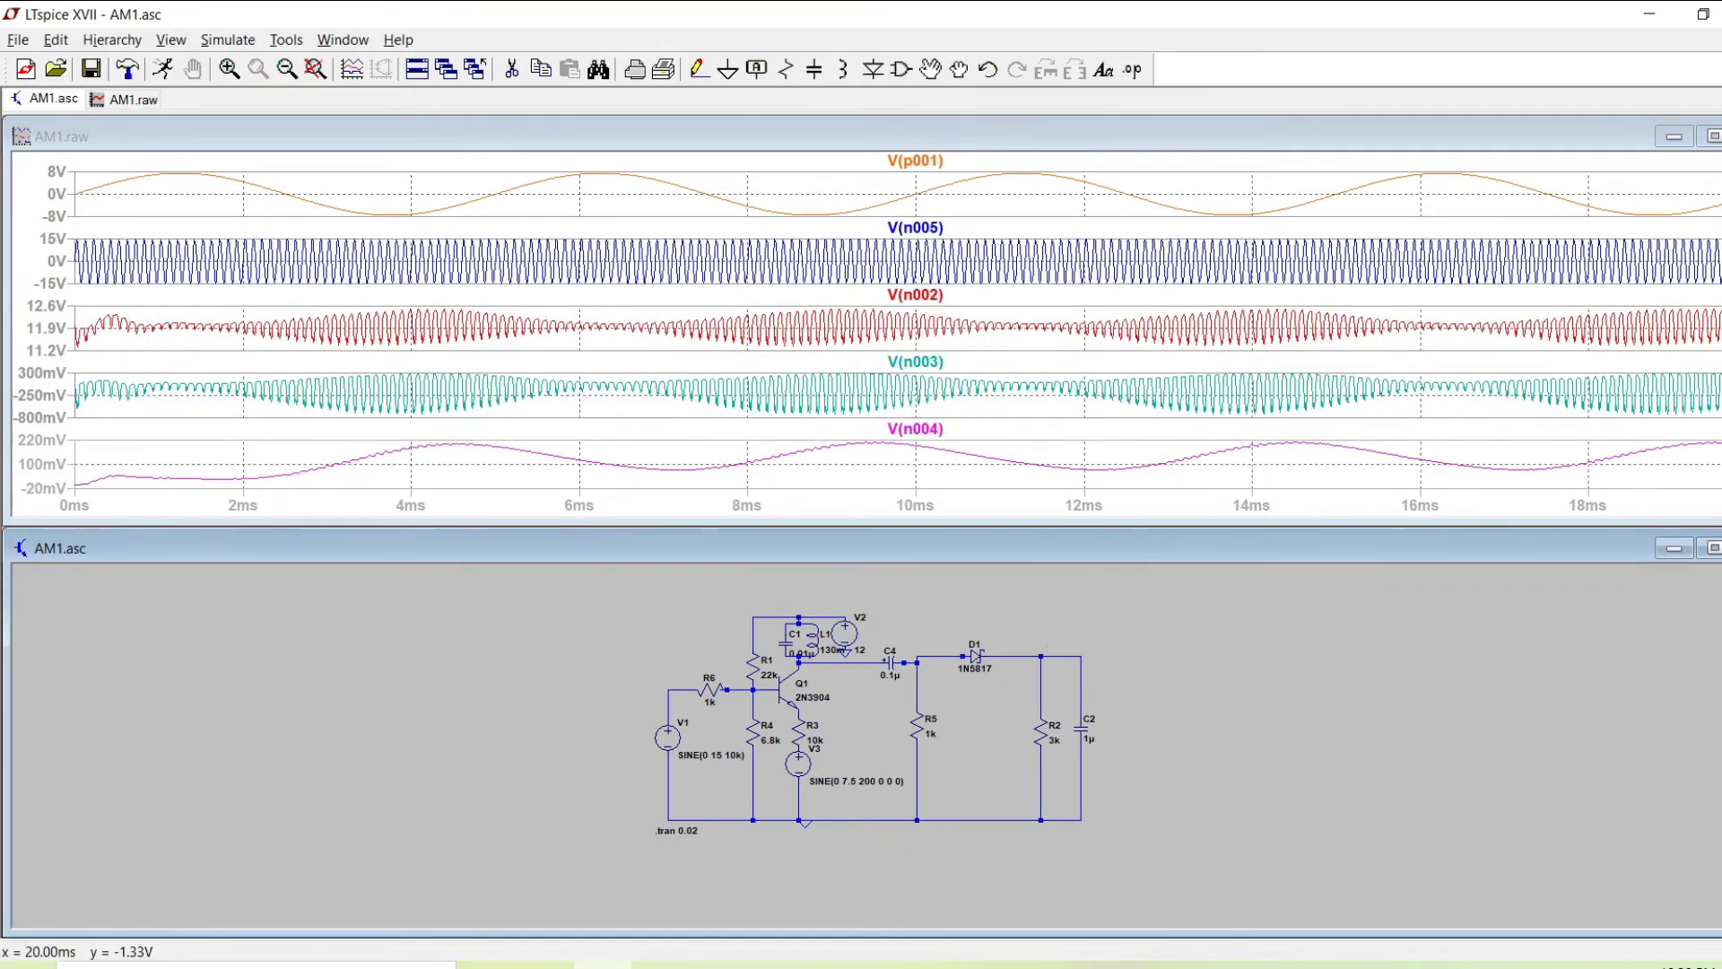
click(1713, 136)
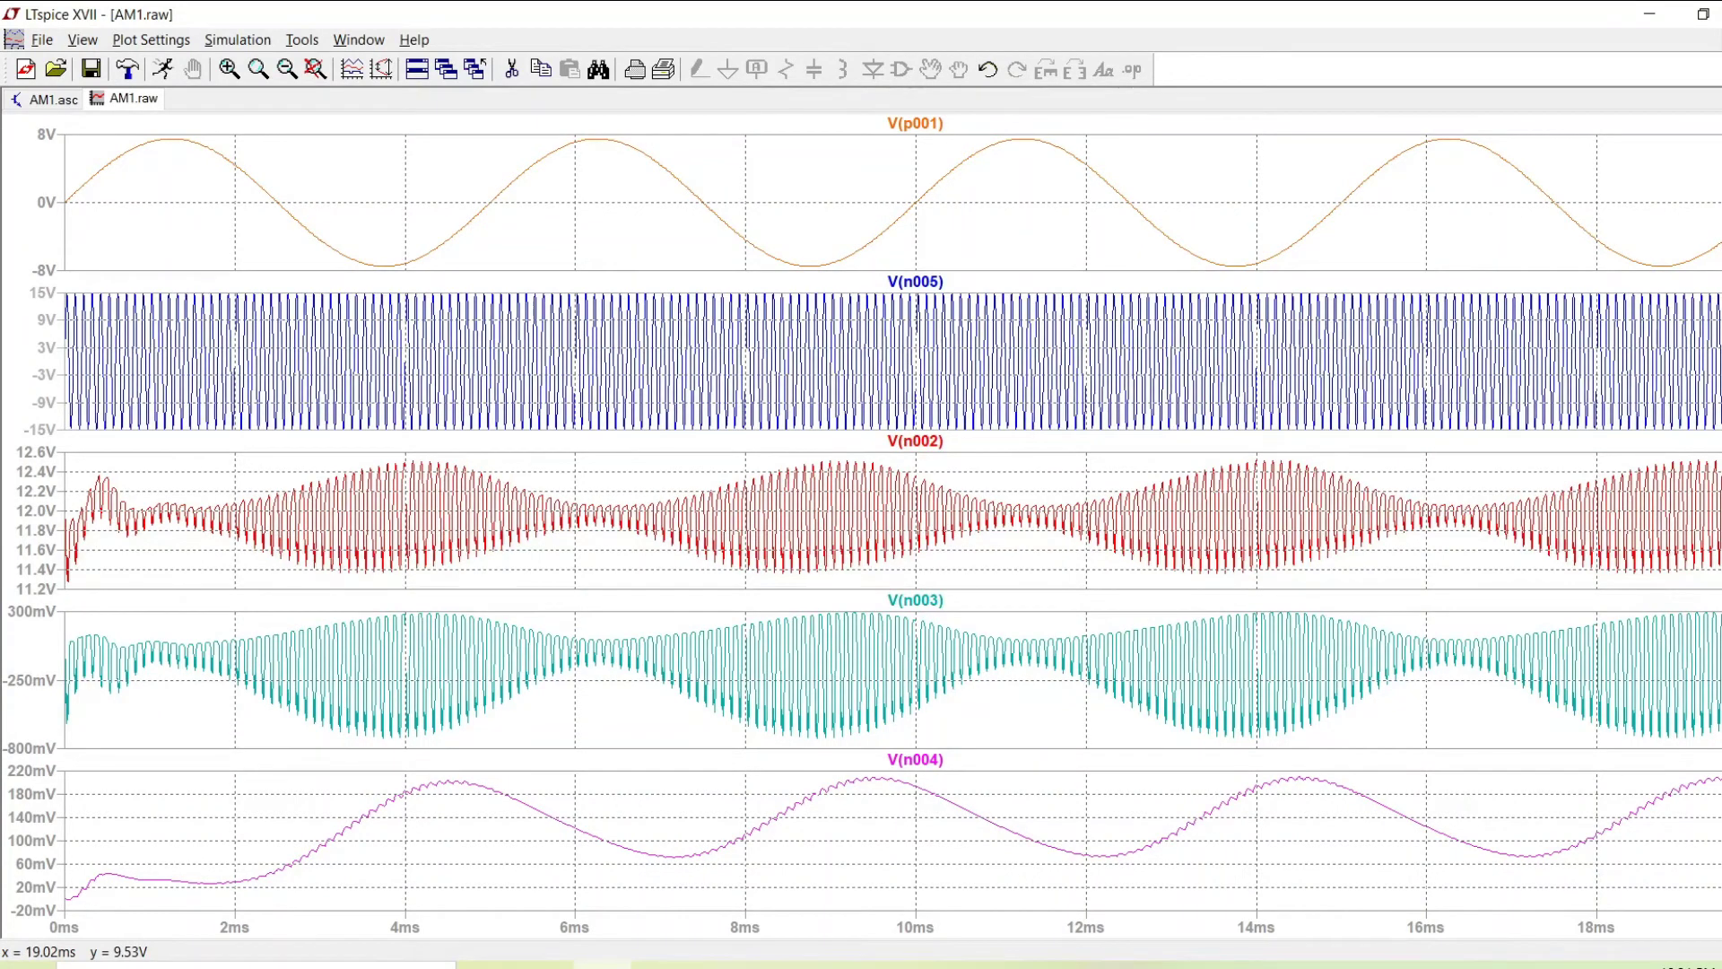
Switch to the AM1.asc schematic tab
click(54, 99)
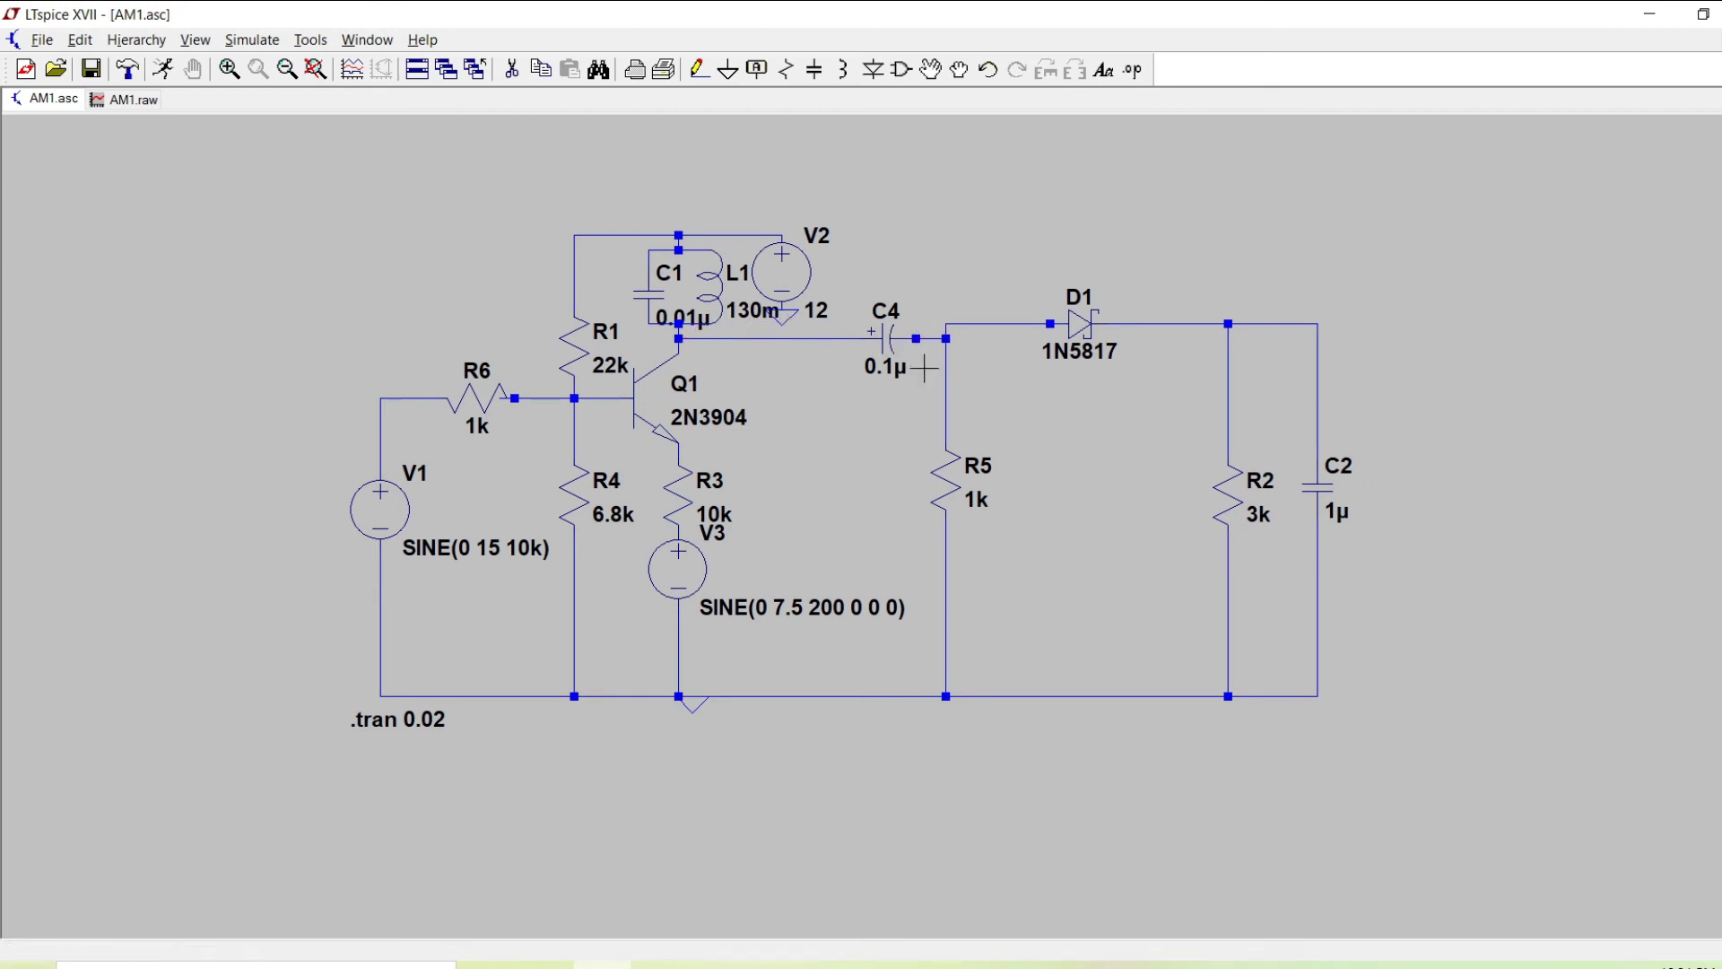
click(137, 104)
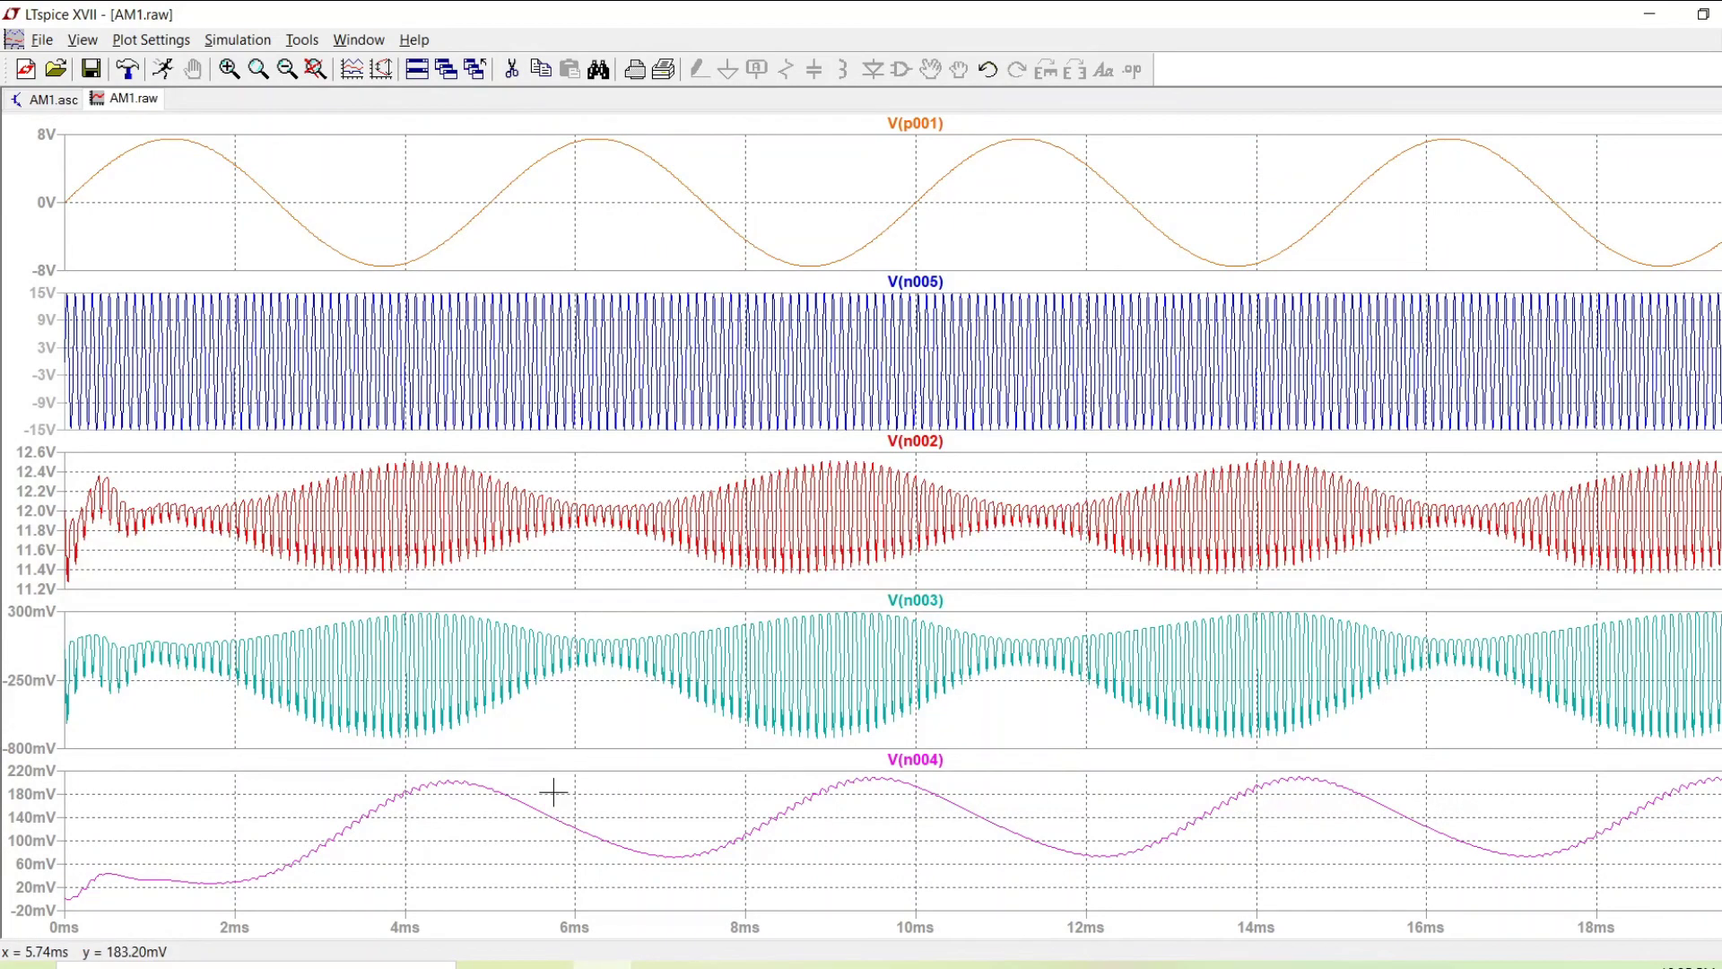
click(43, 100)
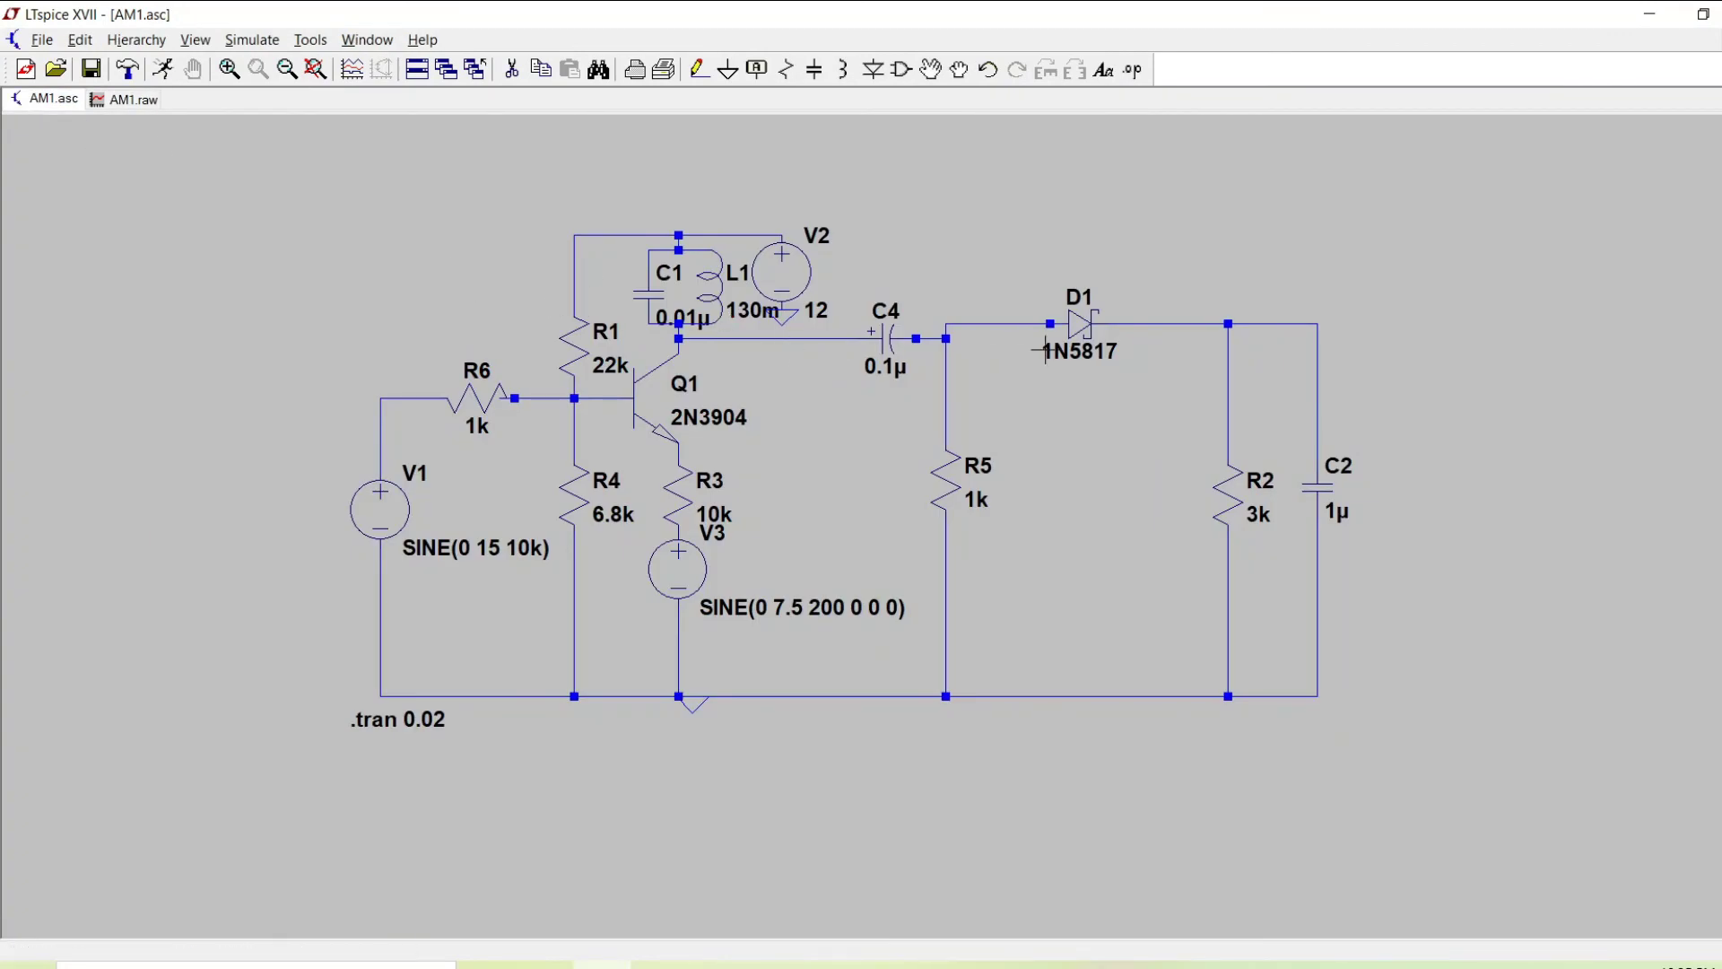